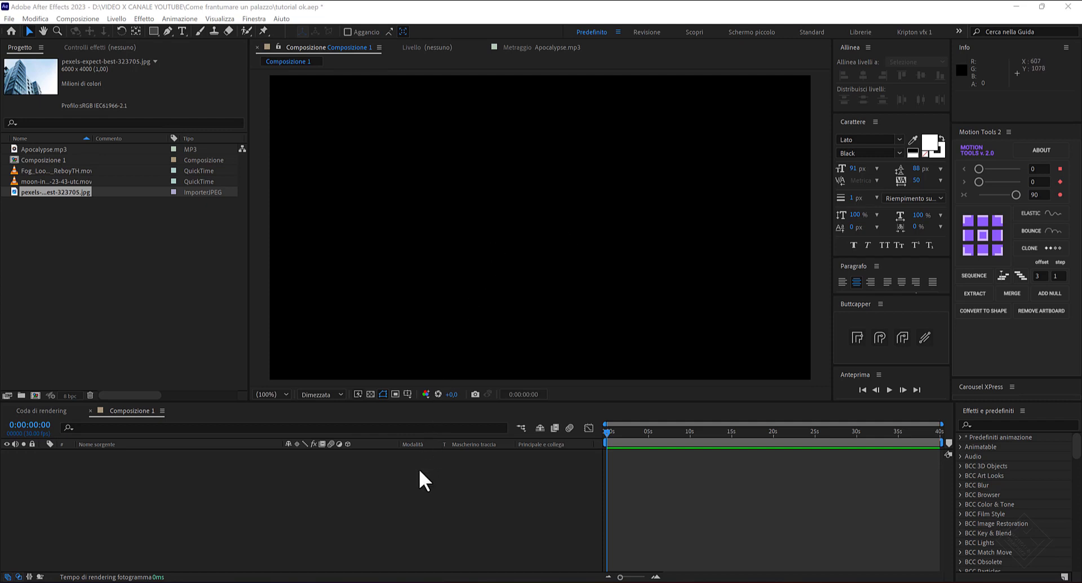
Step: Switch the viewer from Composizione 1 to the finished 'frantumazione' composition
{"action": "left_click", "coordinate": [416, 481]}
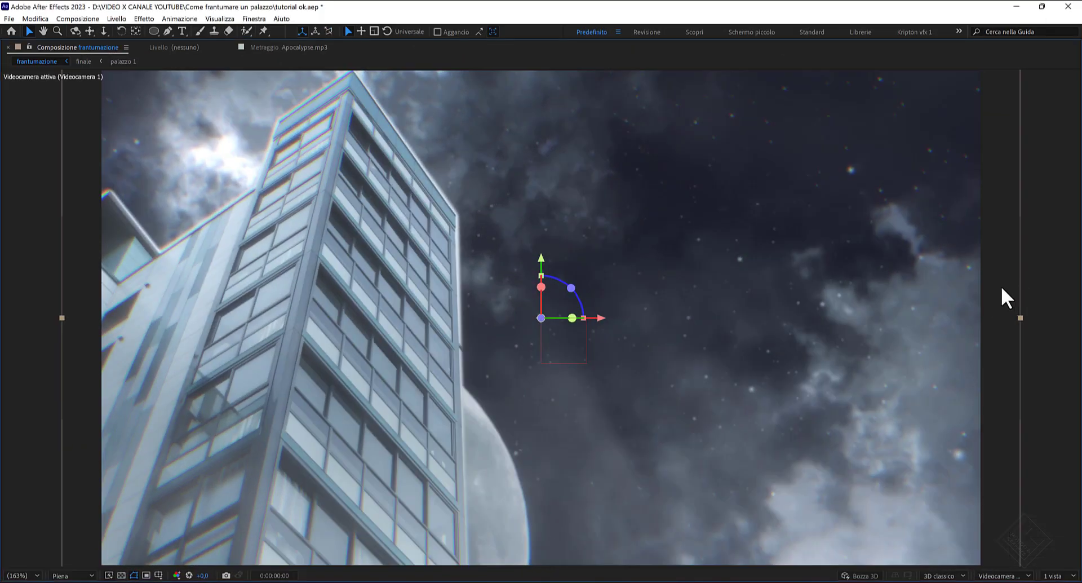
Step: Preview the frantumazione shattering animation, then go back to the empty Composizione 1
{"action": "key", "text": "space"}
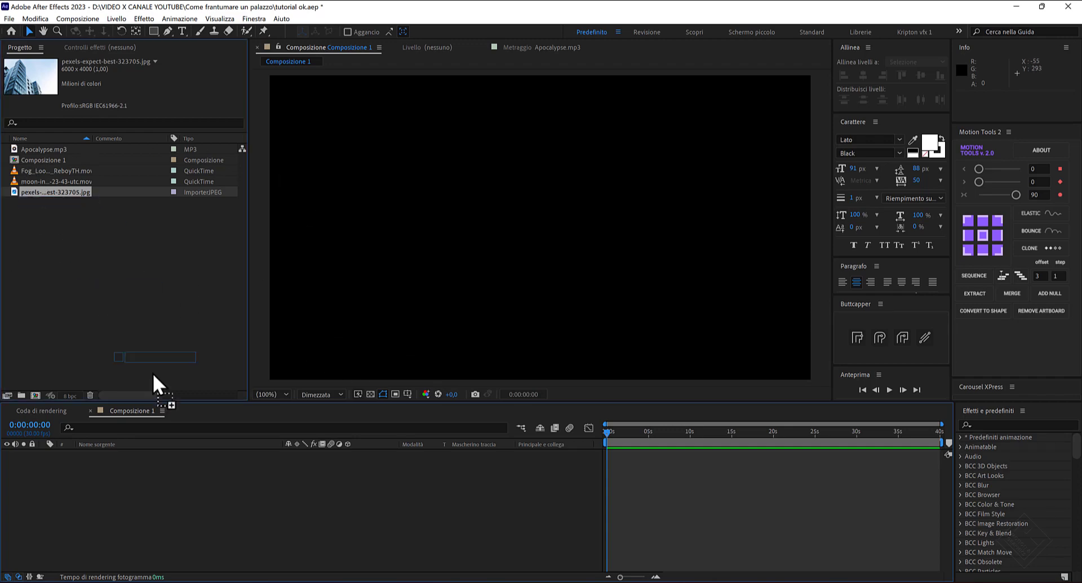
Step: Add the building photo to Composizione 1, fit it to comp width and align it to the top
{"action": "left_click_drag", "start_coordinate": [42, 188], "coordinate": [157, 511]}
{"action": "right_click", "coordinate": [120, 455]}
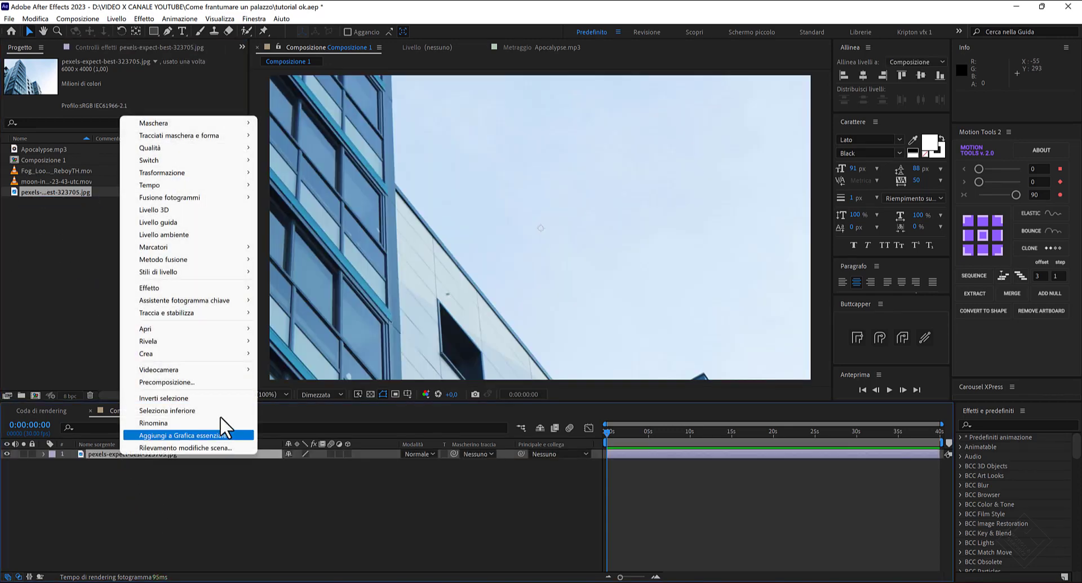
{"action": "mouse_move", "coordinate": [248, 172]}
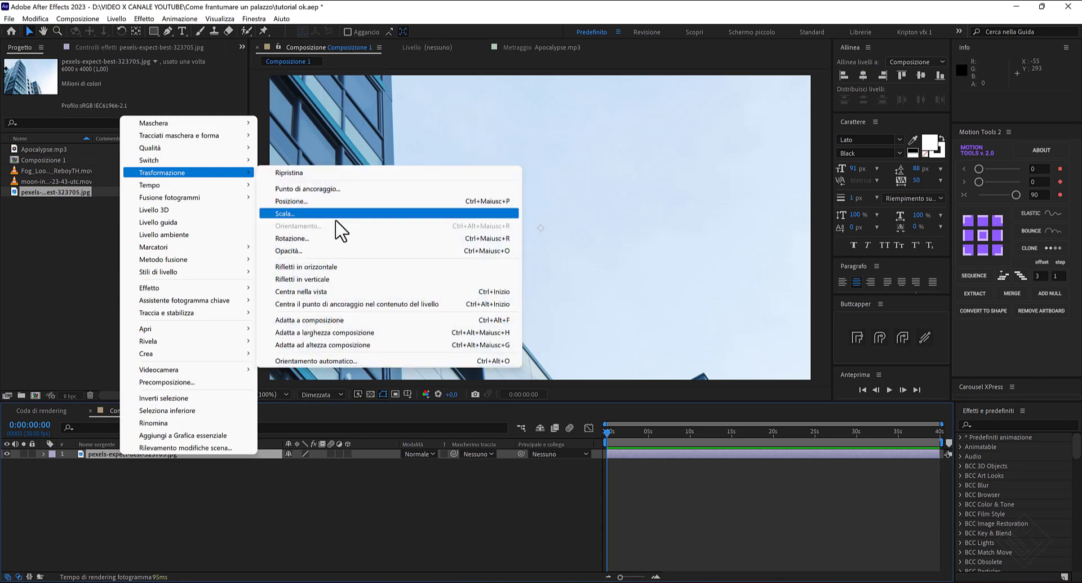
{"action": "left_click", "coordinate": [333, 332]}
{"action": "key", "text": "comma"}
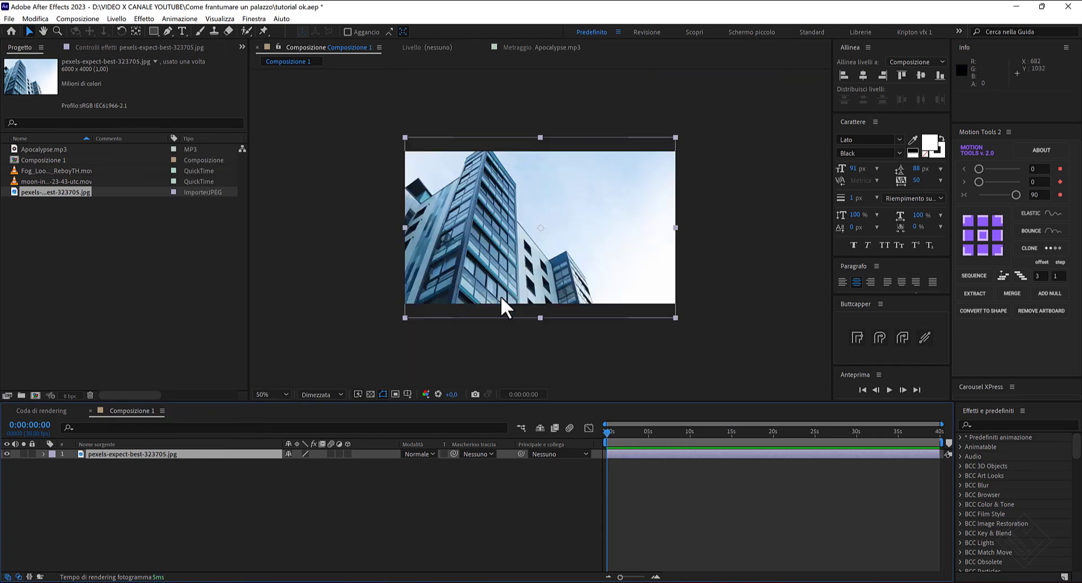
{"action": "left_click", "coordinate": [901, 75]}
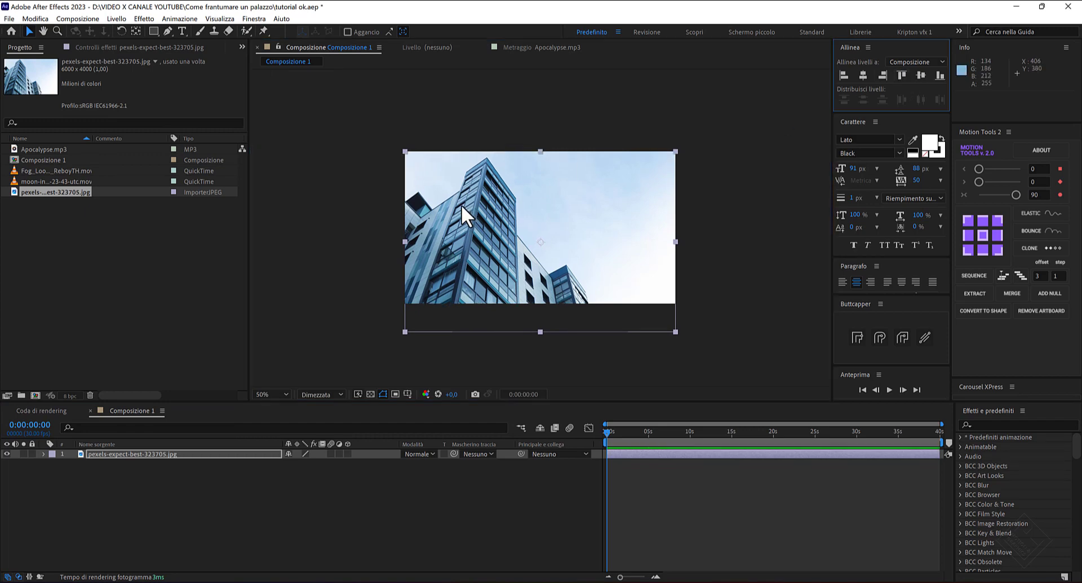
{"action": "key", "text": "alt+slash"}
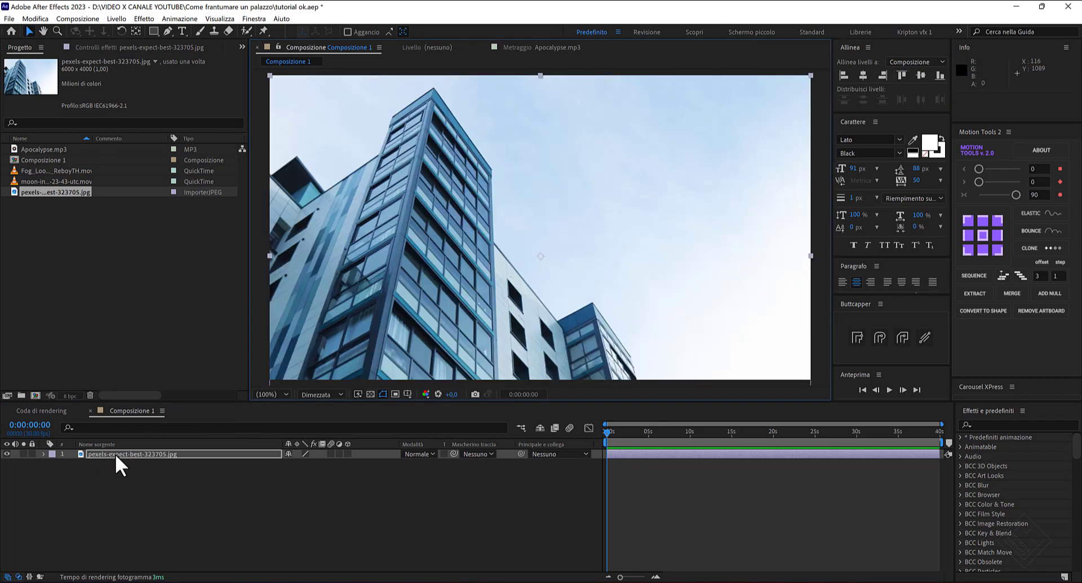
Step: Precompose the building layer as 'palazzo 1', moving all attributes into it
{"action": "right_click", "coordinate": [115, 453]}
{"action": "left_click", "coordinate": [192, 381]}
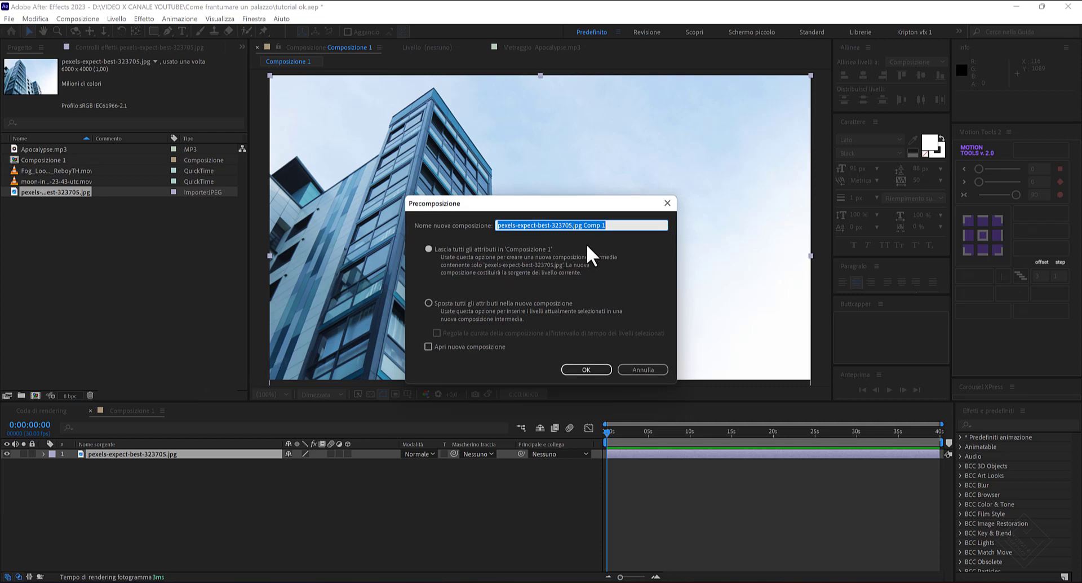
{"action": "type", "text": "palazzo 1"}
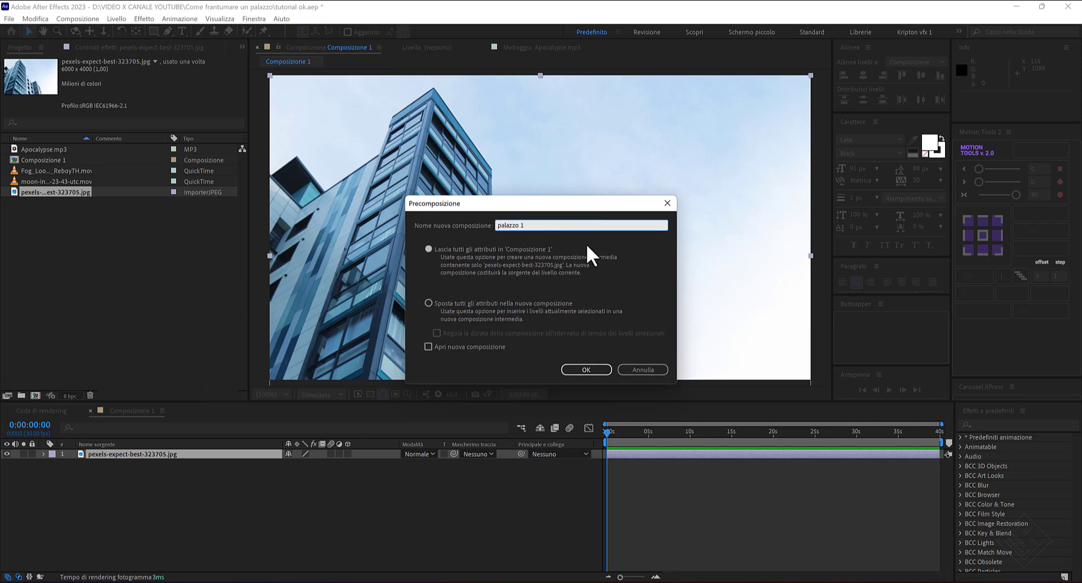
{"action": "left_click", "coordinate": [428, 303]}
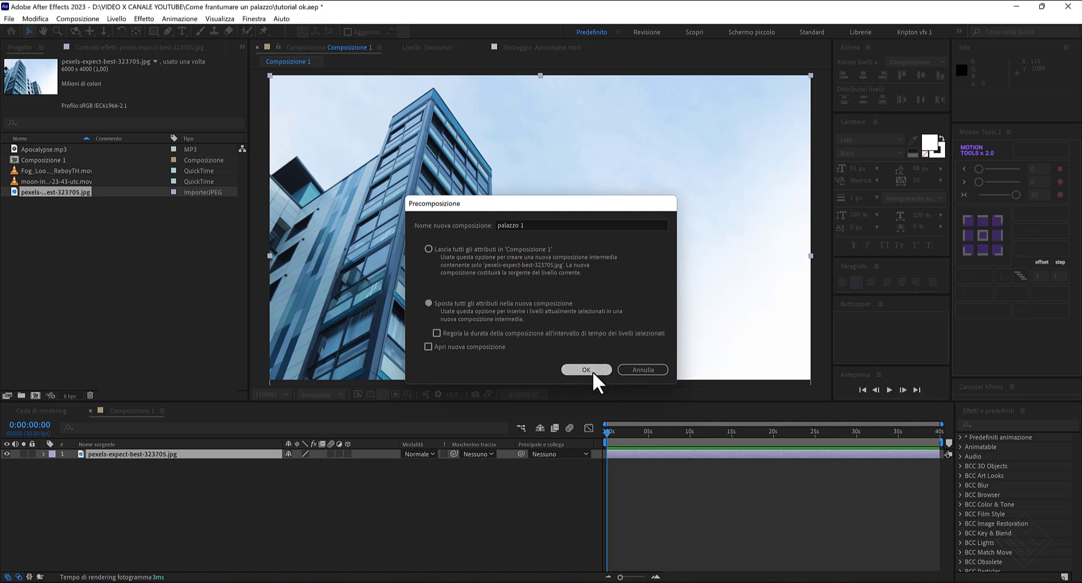
{"action": "left_click", "coordinate": [593, 371]}
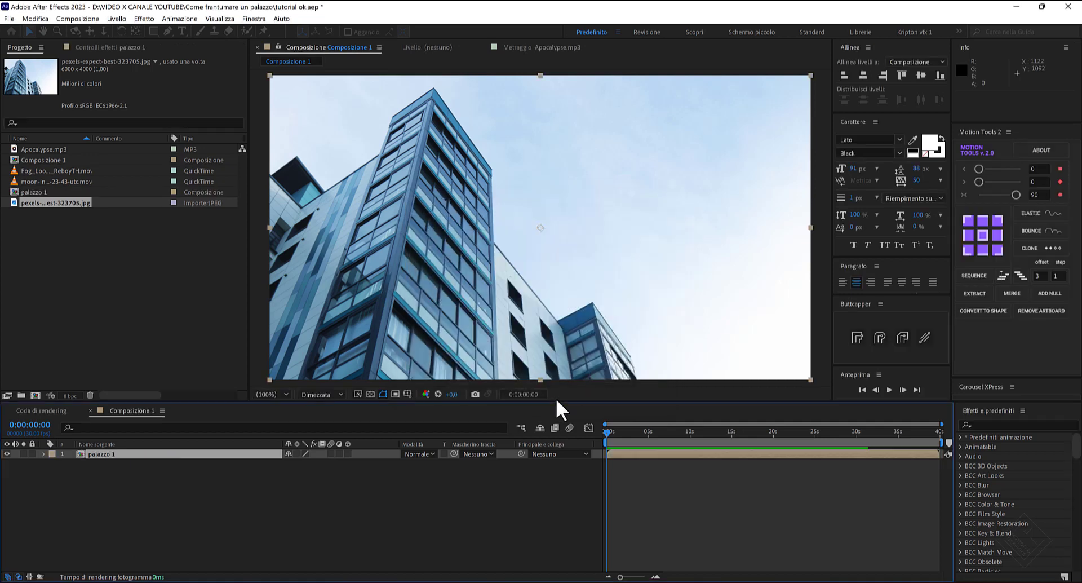
Step: Trace a Pen-tool mask around the building's outline to cut away the sky
{"action": "left_click", "coordinate": [168, 30]}
{"action": "scroll", "coordinate": [282, 186], "scroll_direction": "down", "scroll_amount": 2}
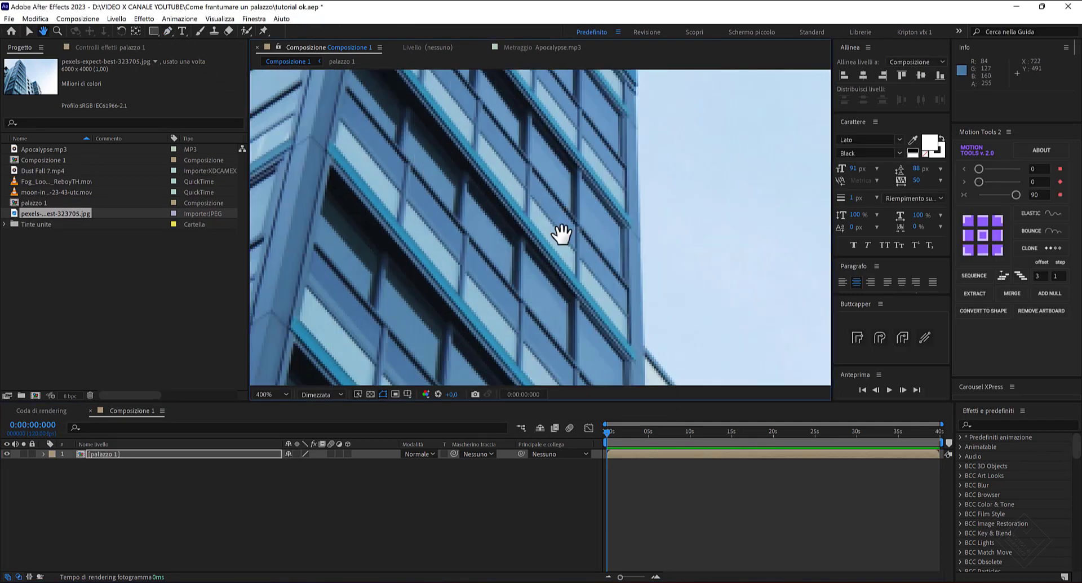
{"action": "left_click_drag", "start_coordinate": [558, 232], "coordinate": [879, 307]}
{"action": "left_click", "coordinate": [427, 225]}
{"action": "left_click", "coordinate": [484, 182]}
{"action": "left_click", "coordinate": [540, 252]}
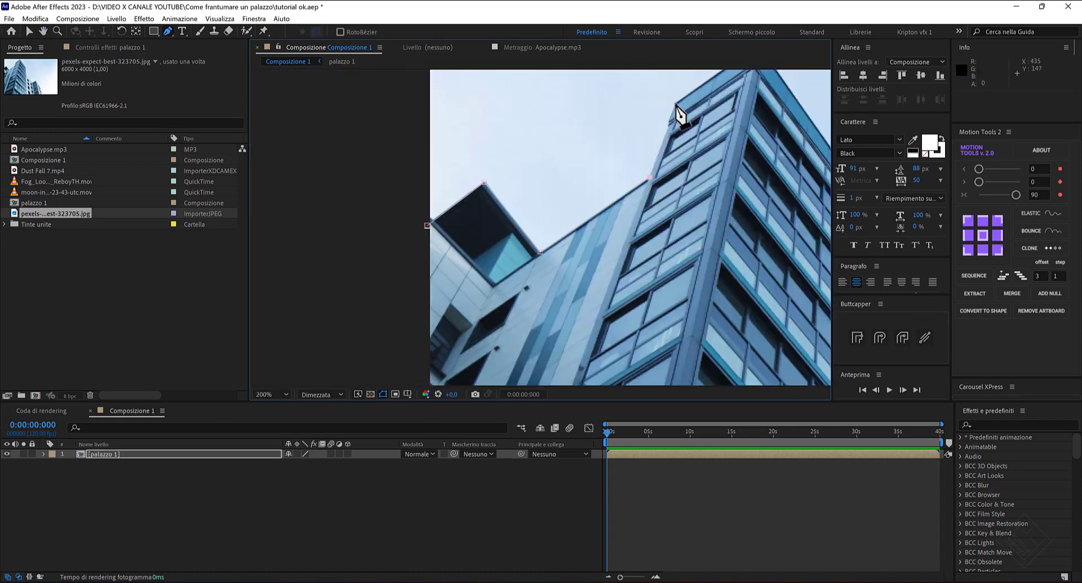
{"action": "left_click_drag", "start_coordinate": [676, 114], "coordinate": [512, 165]}
{"action": "left_click_drag", "start_coordinate": [633, 322], "coordinate": [551, 160]}
{"action": "key", "text": "alt+slash"}
{"action": "key", "text": "v"}
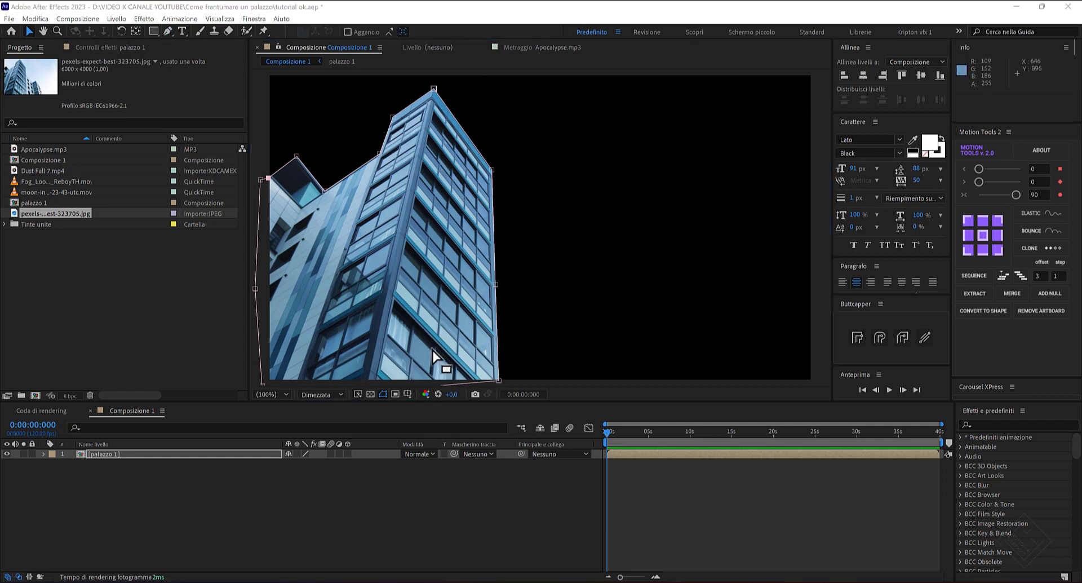
{"action": "left_click", "coordinate": [370, 393]}
{"action": "left_click", "coordinate": [370, 393]}
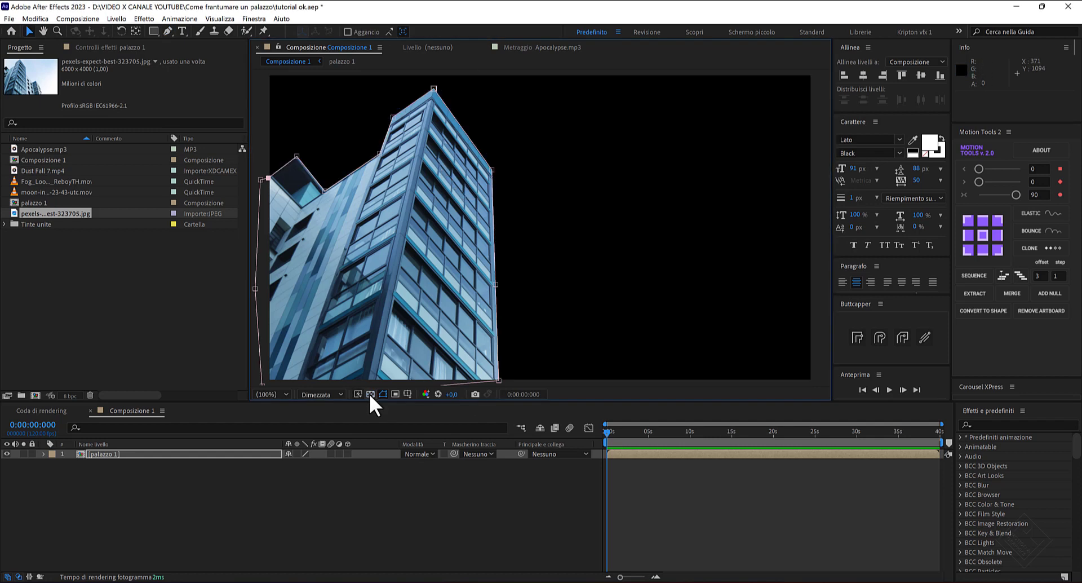
Step: Set the palazzo 1 mask feather to 10 pixels
{"action": "left_click", "coordinate": [99, 452]}
{"action": "key", "text": "m"}
{"action": "key", "text": "m"}
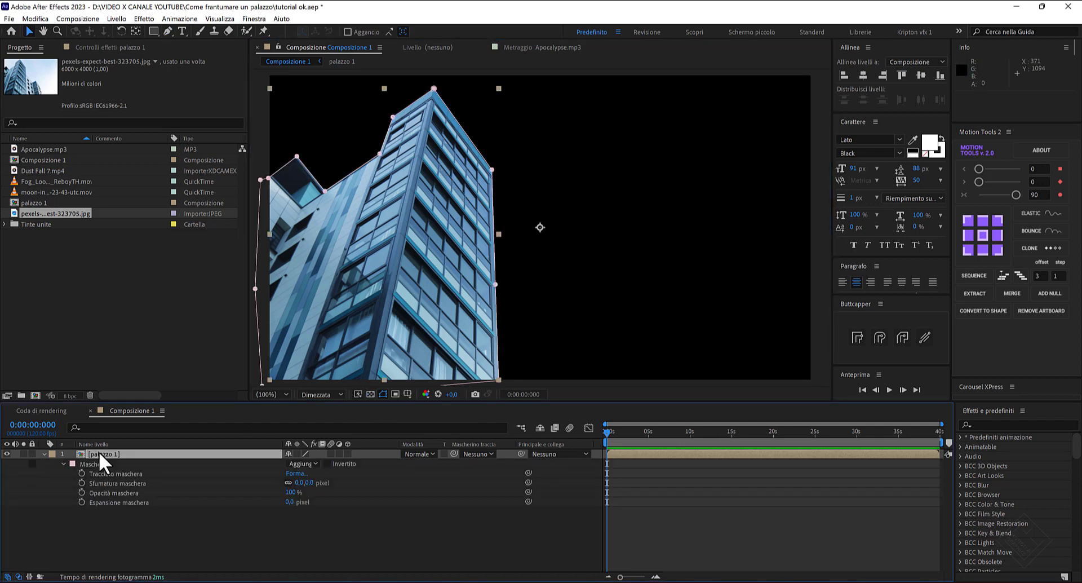
{"action": "left_click", "coordinate": [310, 483]}
{"action": "type", "text": "10"}
{"action": "key", "text": "Return"}
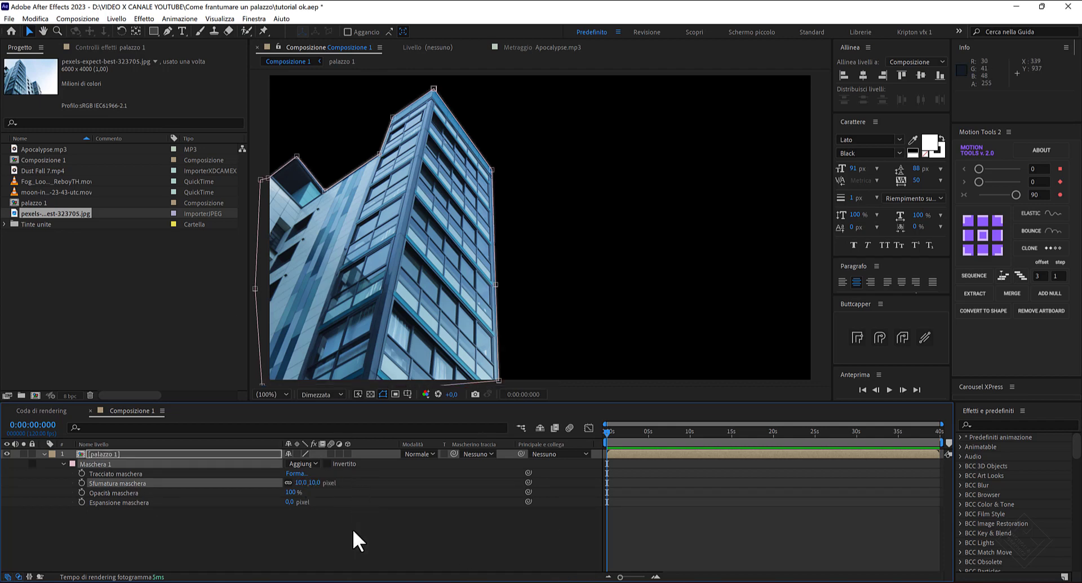
{"action": "left_click", "coordinate": [44, 454]}
{"action": "left_click", "coordinate": [112, 453]}
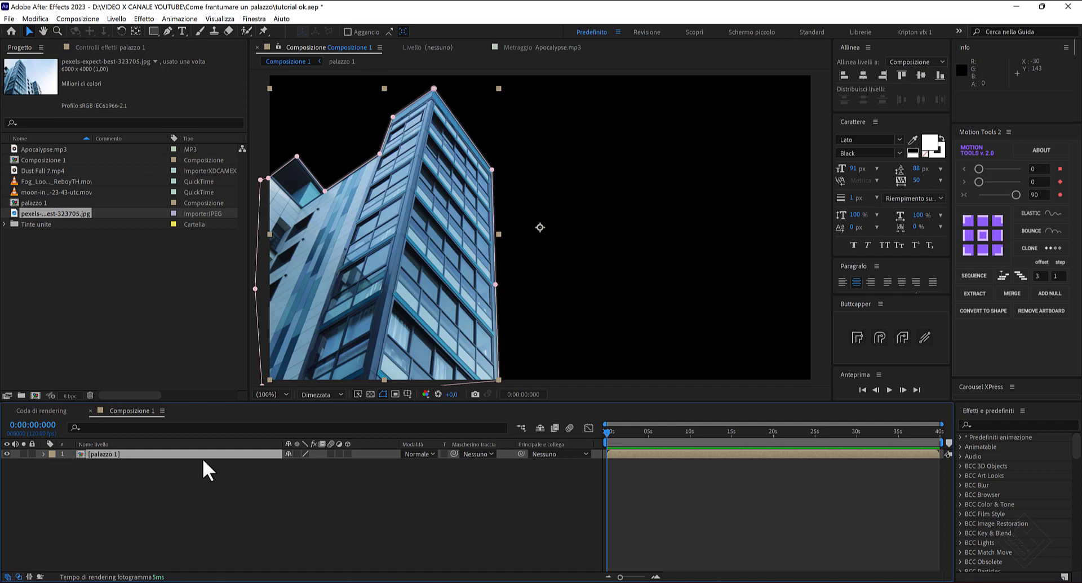
Step: Apply Esplosione to palazzo 1 and set its view to Con rendering
{"action": "left_click", "coordinate": [143, 19]}
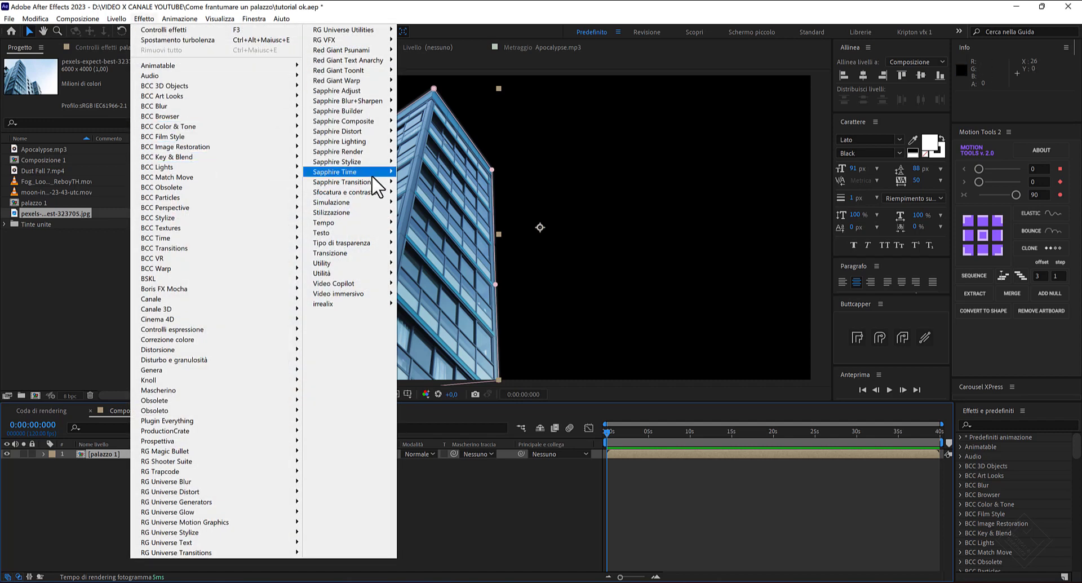
{"action": "mouse_move", "coordinate": [366, 204]}
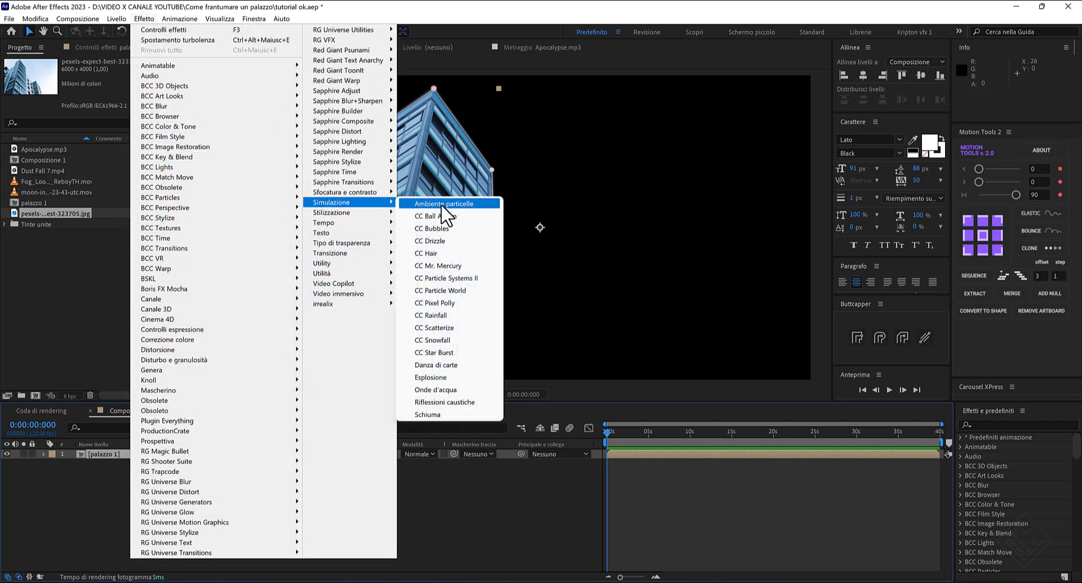
{"action": "left_click", "coordinate": [420, 376]}
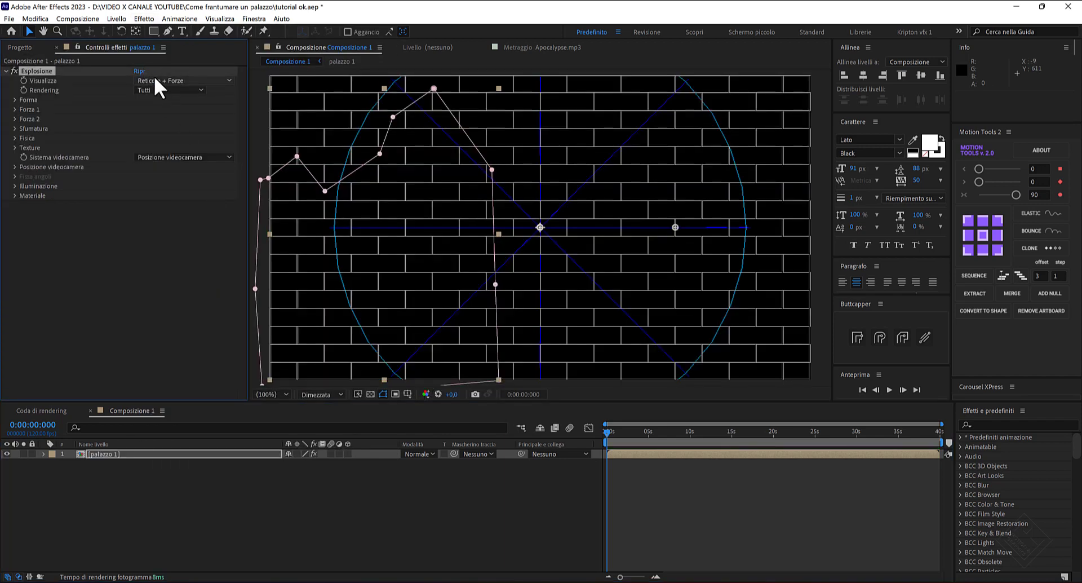
{"action": "left_click", "coordinate": [154, 80]}
{"action": "left_click", "coordinate": [162, 92]}
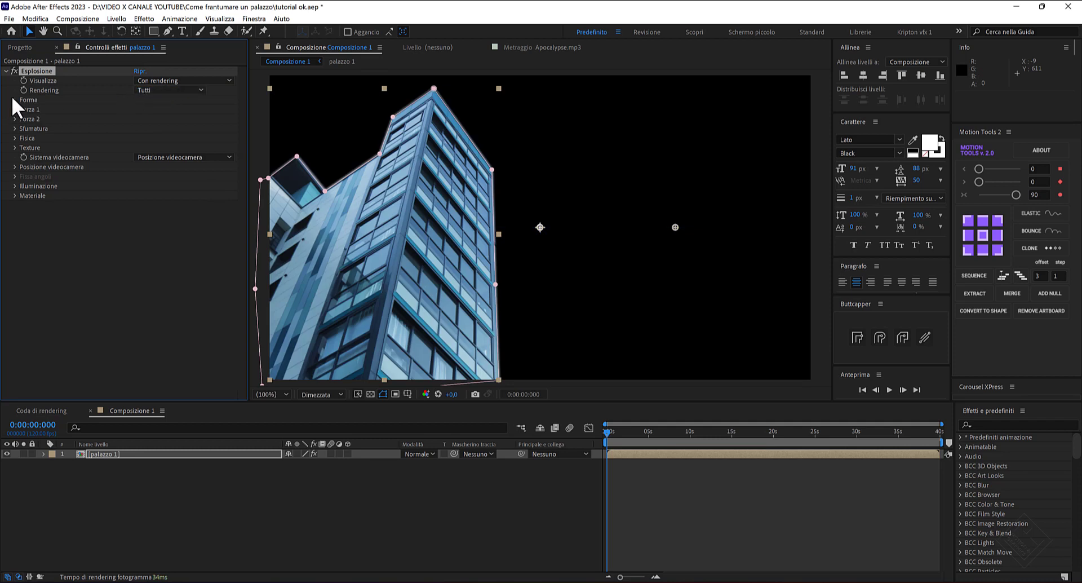
Step: Set the Vetro shatter pattern with 80 repetitions, 39° direction, origin 1080,420 and extrusion 0,15
{"action": "left_click", "coordinate": [12, 100]}
{"action": "left_click", "coordinate": [176, 109]}
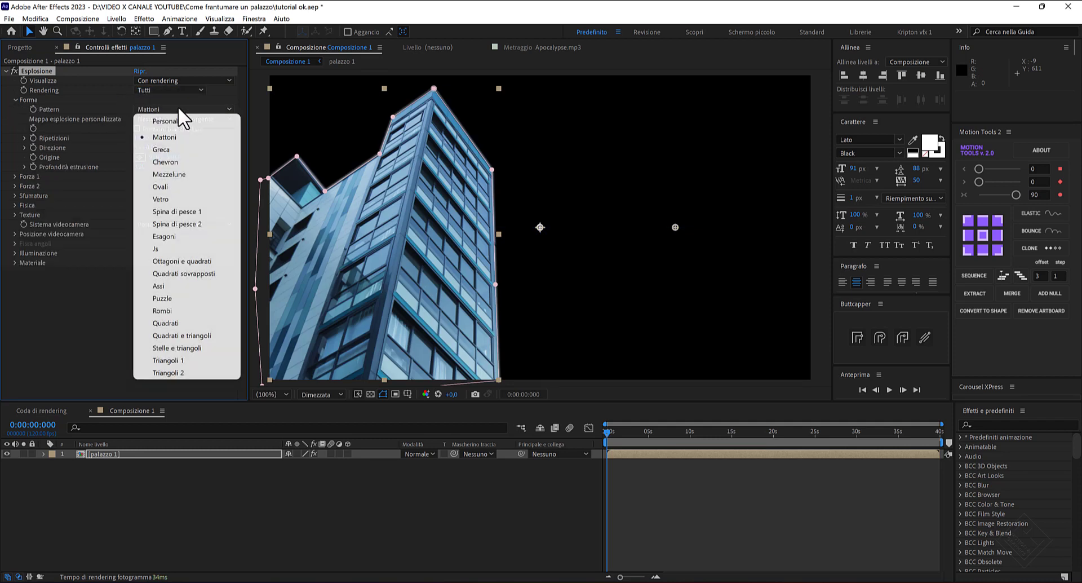
{"action": "left_click", "coordinate": [158, 200]}
{"action": "left_click", "coordinate": [140, 137]}
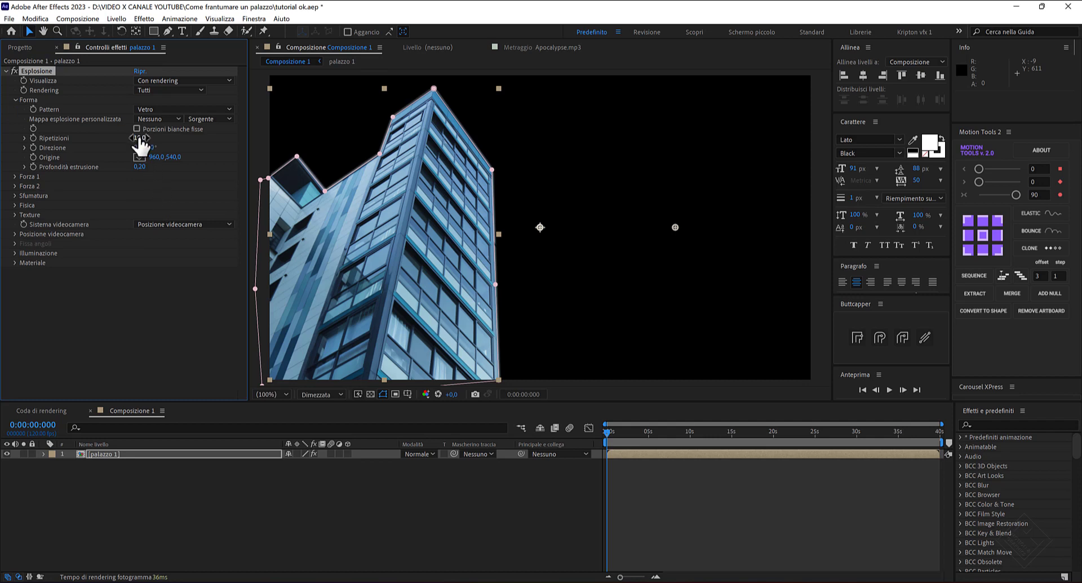
{"action": "type", "text": "80"}
{"action": "key", "text": "Tab"}
{"action": "key", "text": "Tab"}
{"action": "key", "text": "Tab"}
{"action": "type", "text": "1"}
{"action": "key", "text": "Tab"}
{"action": "type", "text": "420"}
{"action": "key", "text": "Tab"}
Step: Position Forza 1 at 960,310
{"action": "left_click", "coordinate": [14, 176]}
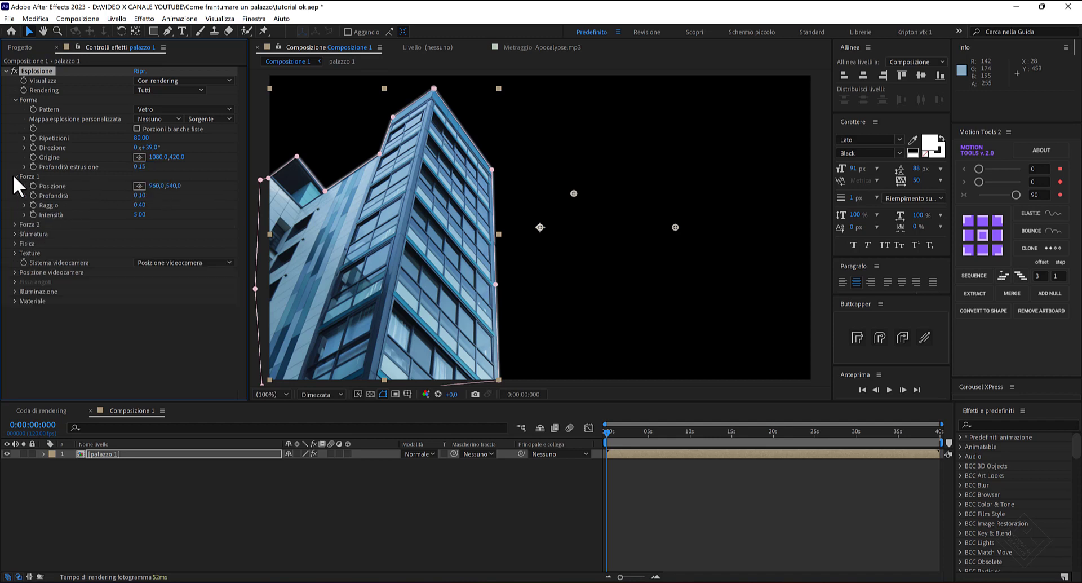
{"action": "left_click", "coordinate": [156, 186]}
{"action": "key", "text": "Tab"}
{"action": "type", "text": "310"}
{"action": "key", "text": "Tab"}
{"action": "key", "text": "Tab"}
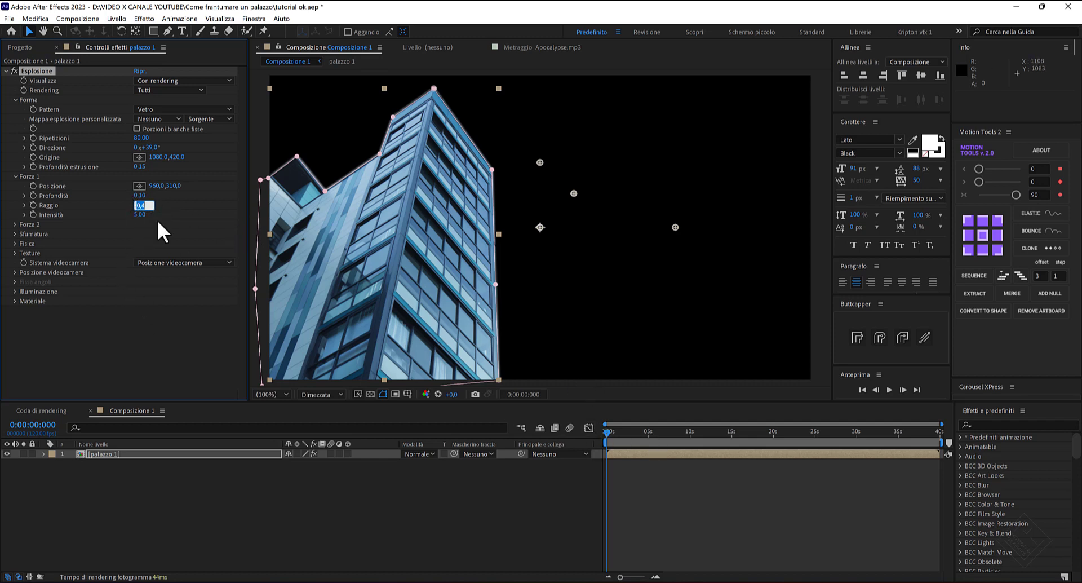
Step: Keyframe the force radius from 0 to 0,40 at 15 seconds and set intensity to 1
{"action": "key", "text": "Return"}
{"action": "left_click", "coordinate": [732, 433]}
{"action": "left_click", "coordinate": [139, 205]}
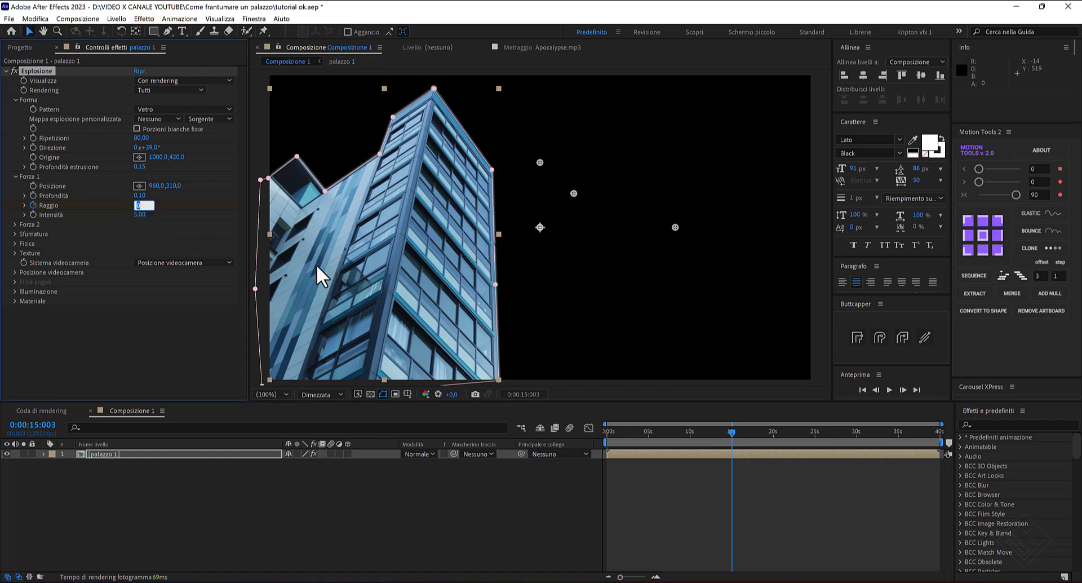
{"action": "type", "text": "0,4"}
{"action": "key", "text": "Return"}
{"action": "left_click", "coordinate": [138, 214]}
{"action": "type", "text": "1"}
{"action": "key", "text": "Return"}
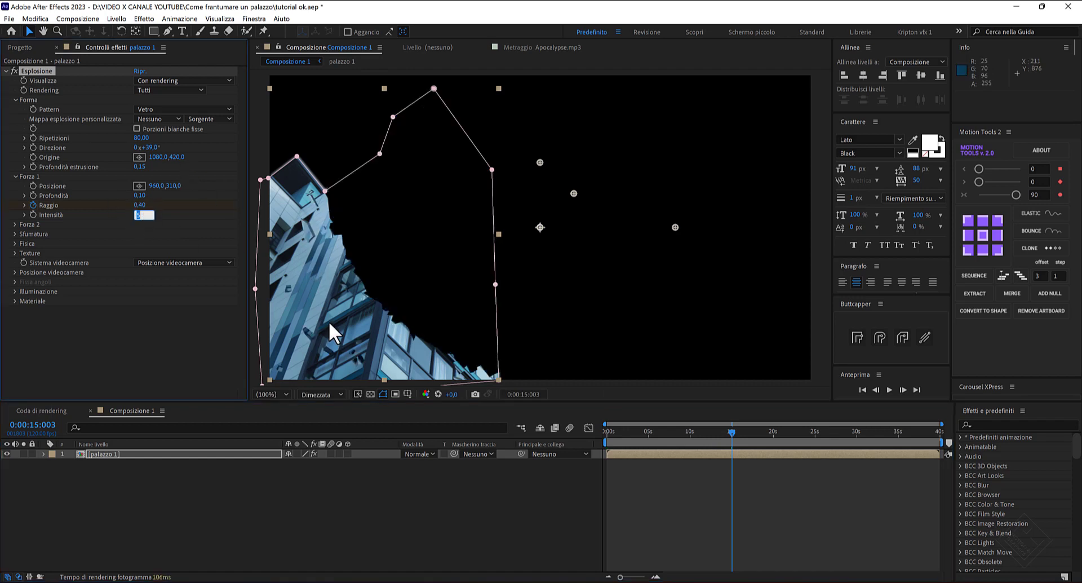
{"action": "left_click_drag", "start_coordinate": [731, 436], "coordinate": [672, 430]}
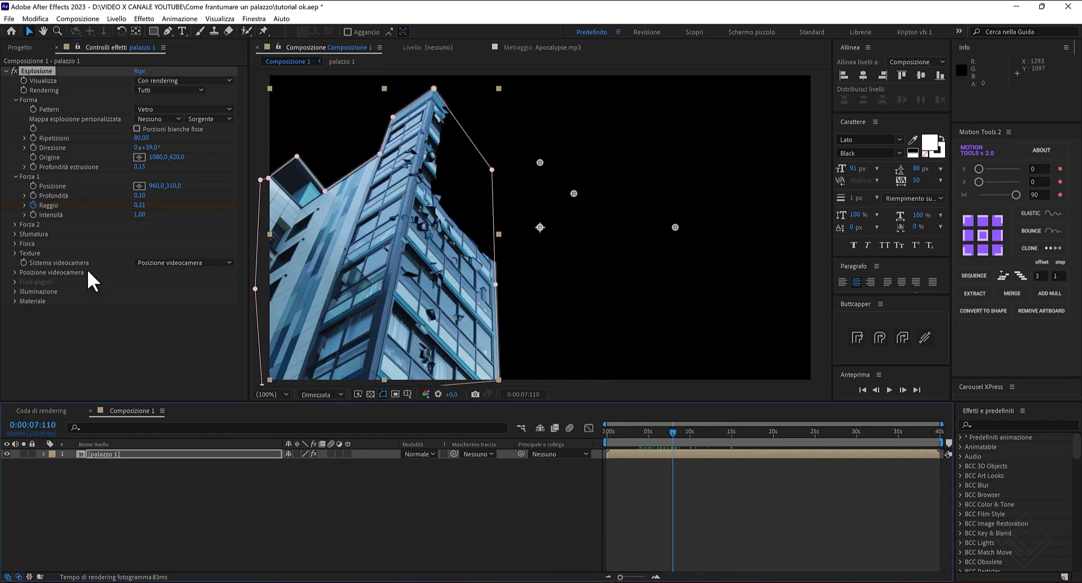
Step: Set physics rotation speed 0, randomness 0,39 and viscosity 0,36
{"action": "left_click", "coordinate": [15, 243]}
{"action": "left_click", "coordinate": [140, 252]}
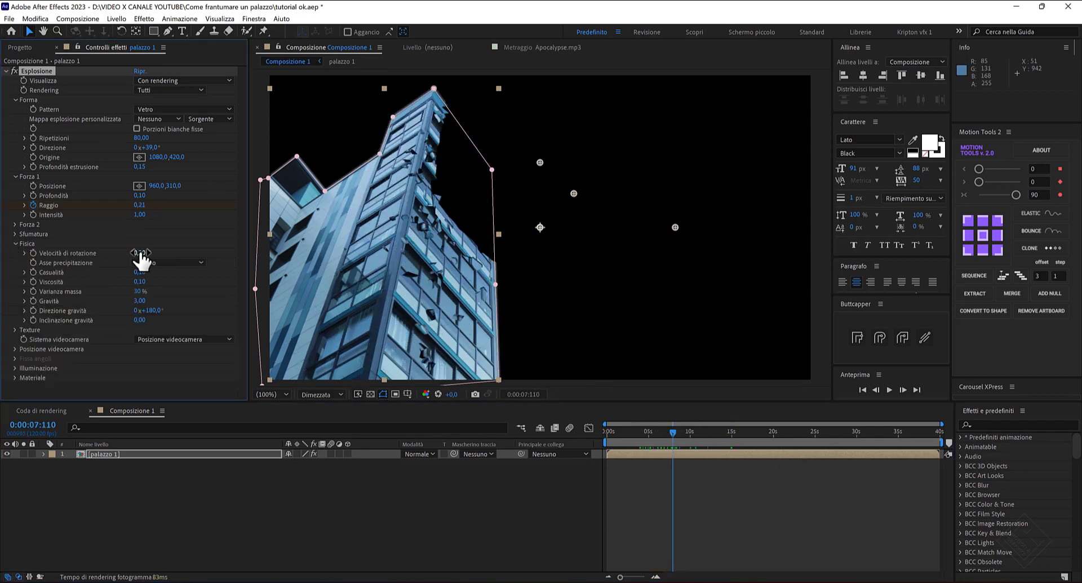
{"action": "type", "text": "0"}
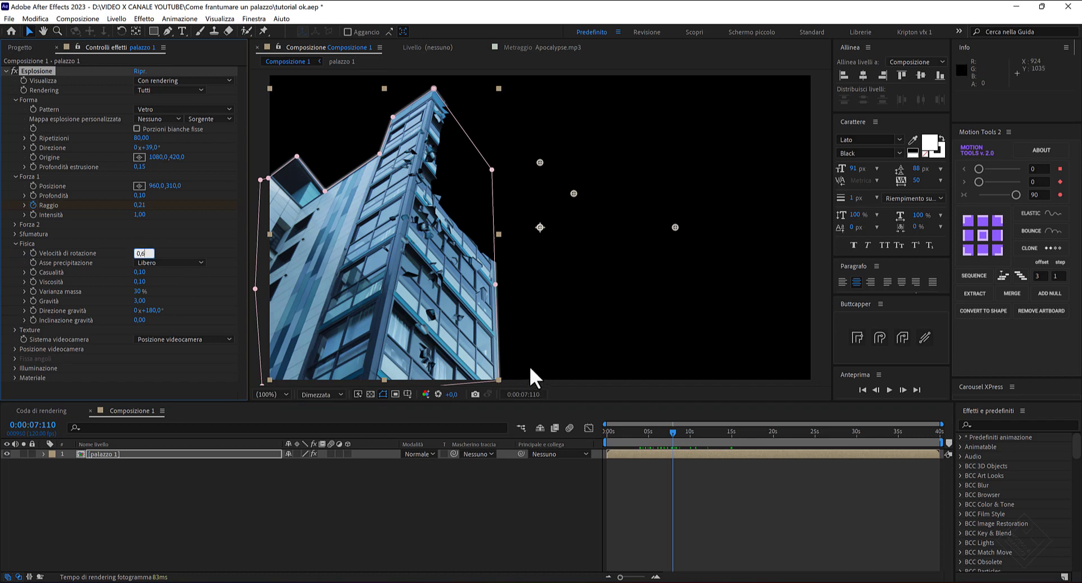
{"action": "key", "text": "Tab"}
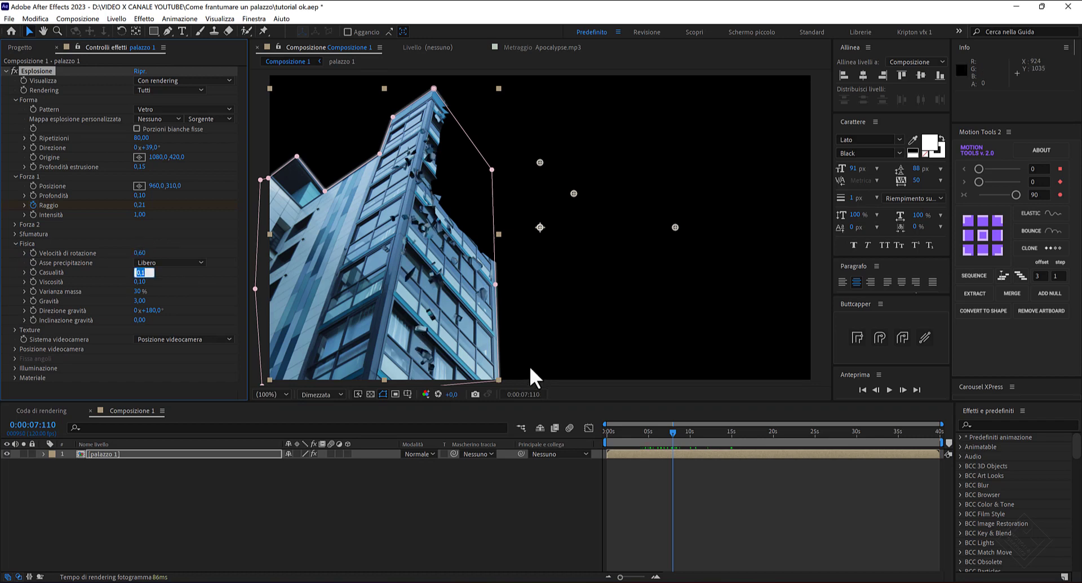
{"action": "type", "text": "0,39"}
{"action": "key", "text": "Tab"}
{"action": "type", "text": "0,3"}
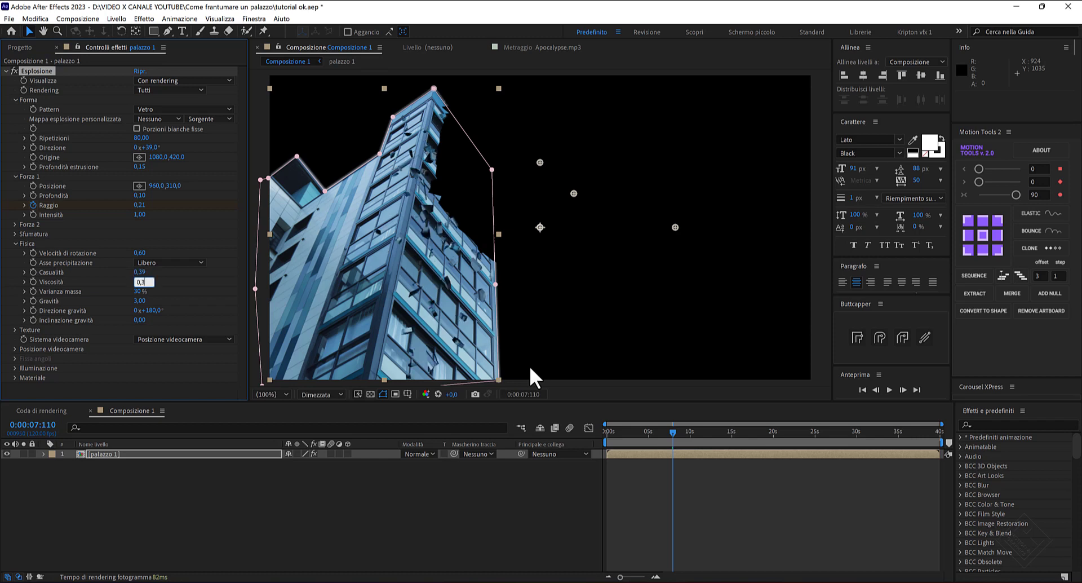
{"action": "type", "text": "6"}
{"action": "key", "text": "Tab"}
Step: Set mass variance 46%, gravity 1,10 and gravity direction 46°
{"action": "type", "text": "4"}
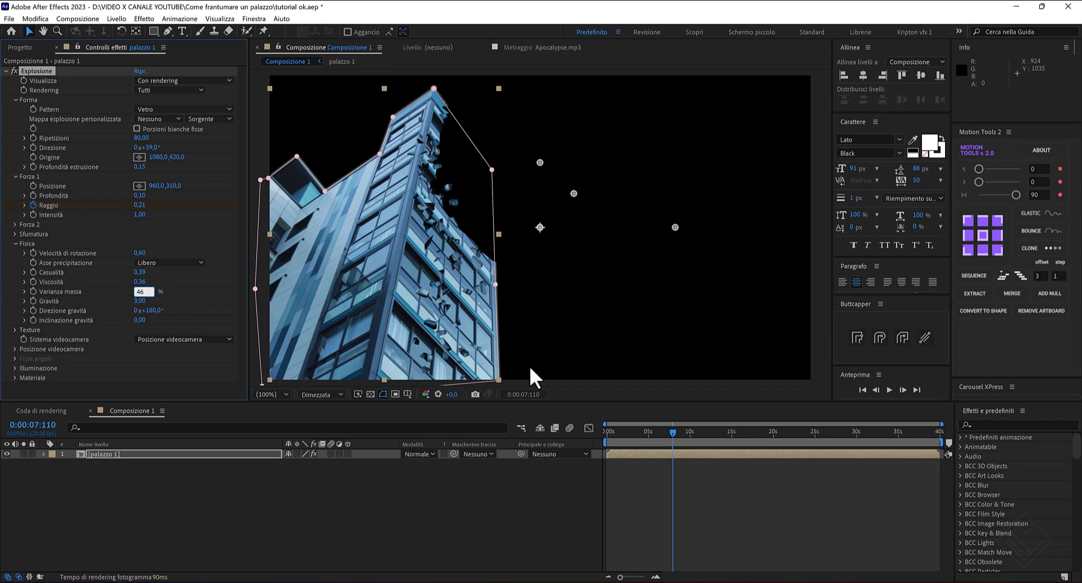
{"action": "key", "text": "Tab"}
{"action": "type", "text": "1"}
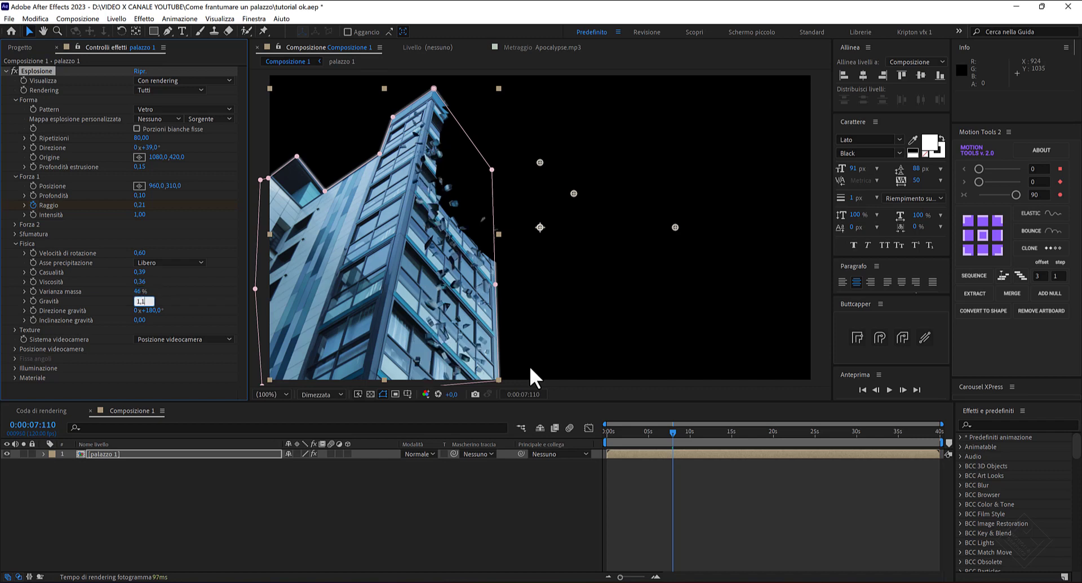
{"action": "key", "text": "Tab"}
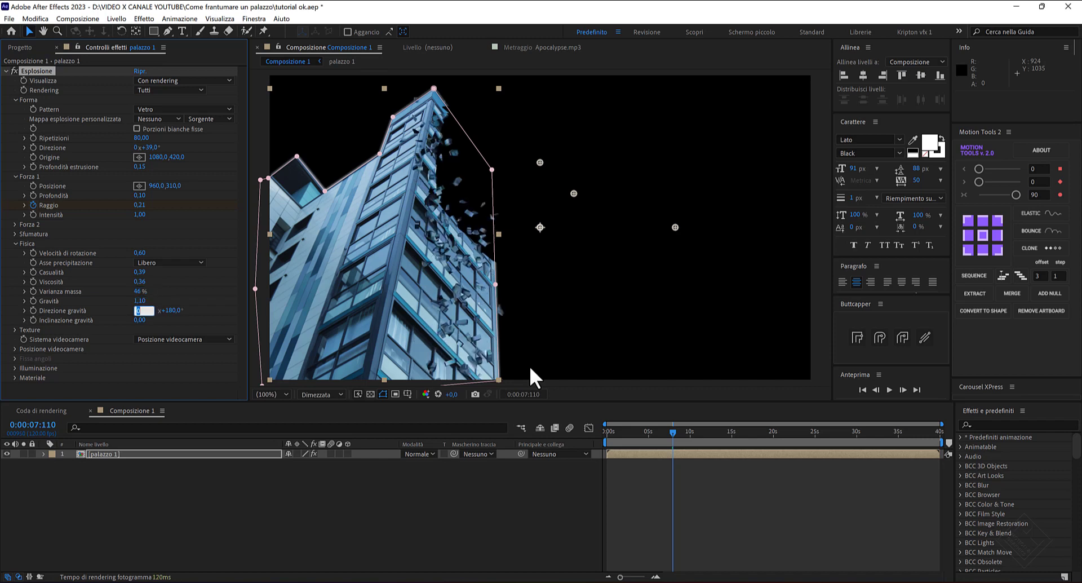
{"action": "key", "text": "Tab"}
{"action": "type", "text": "46"}
{"action": "key", "text": "Tab"}
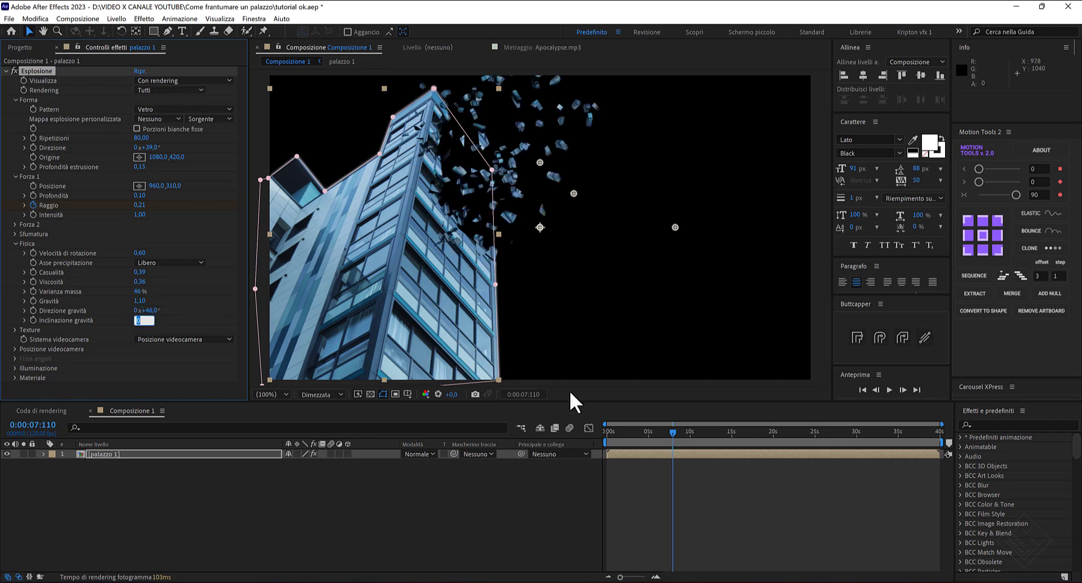
{"action": "mouse_move", "coordinate": [671, 431]}
{"action": "left_mouse_down"}
{"action": "mouse_move", "coordinate": [617, 422]}
{"action": "mouse_move", "coordinate": [731, 428]}
{"action": "mouse_move", "coordinate": [688, 436]}
{"action": "left_mouse_up"}
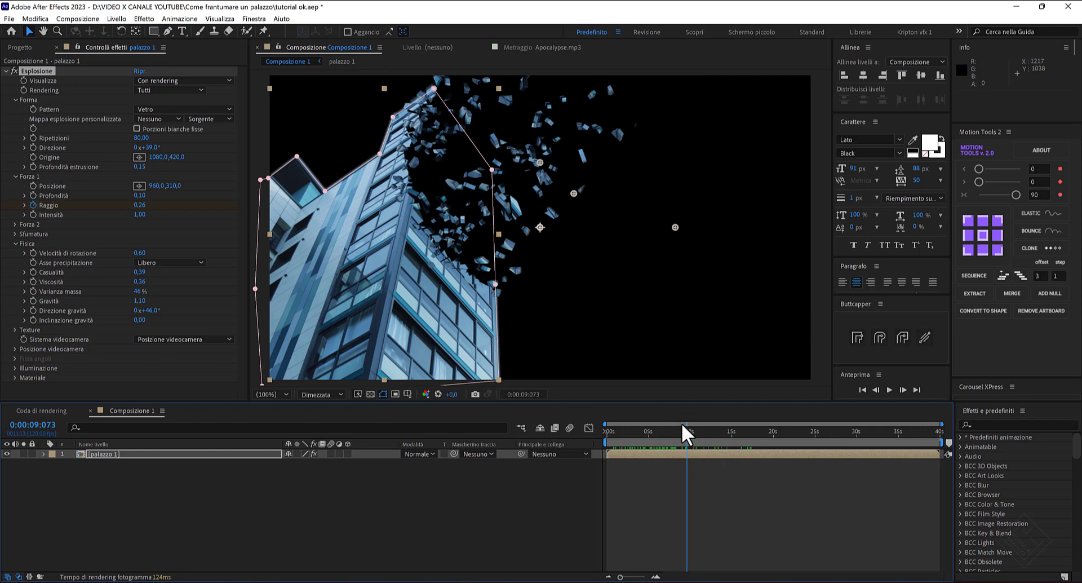
{"action": "mouse_move", "coordinate": [688, 431]}
{"action": "left_mouse_down"}
{"action": "mouse_move", "coordinate": [657, 431]}
{"action": "mouse_move", "coordinate": [694, 435]}
{"action": "mouse_move", "coordinate": [671, 435]}
{"action": "left_mouse_up"}
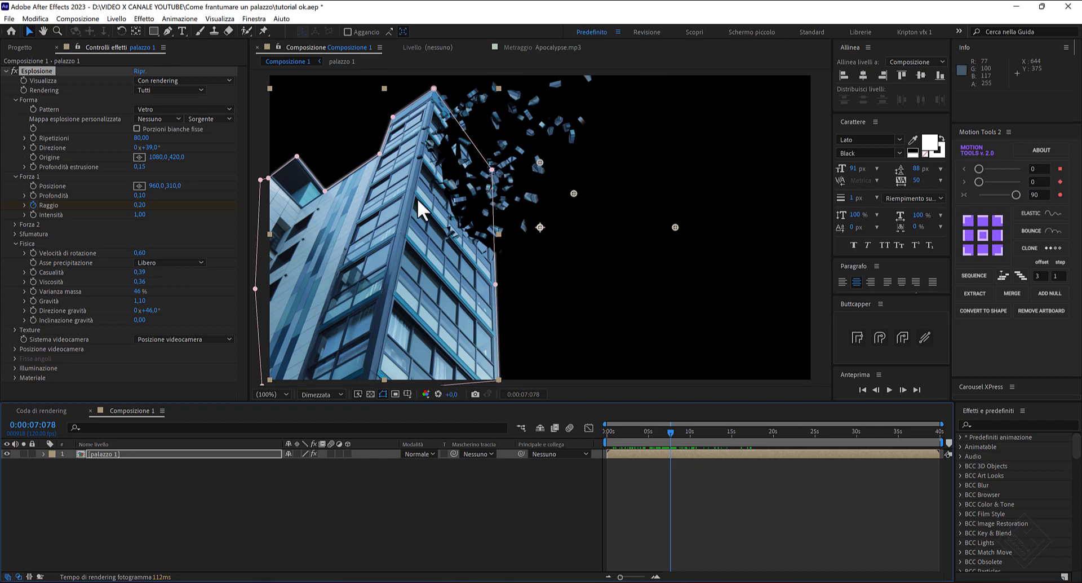
Step: Create a new solid layer named 'mappa effetto'
{"action": "right_click", "coordinate": [137, 499]}
{"action": "mouse_move", "coordinate": [240, 364]}
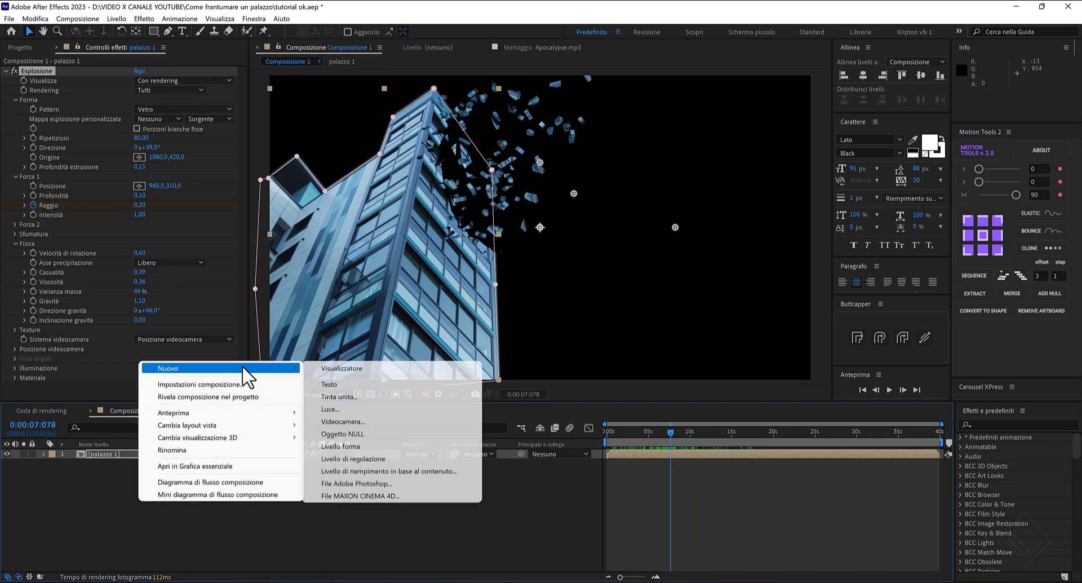
{"action": "left_click", "coordinate": [347, 393]}
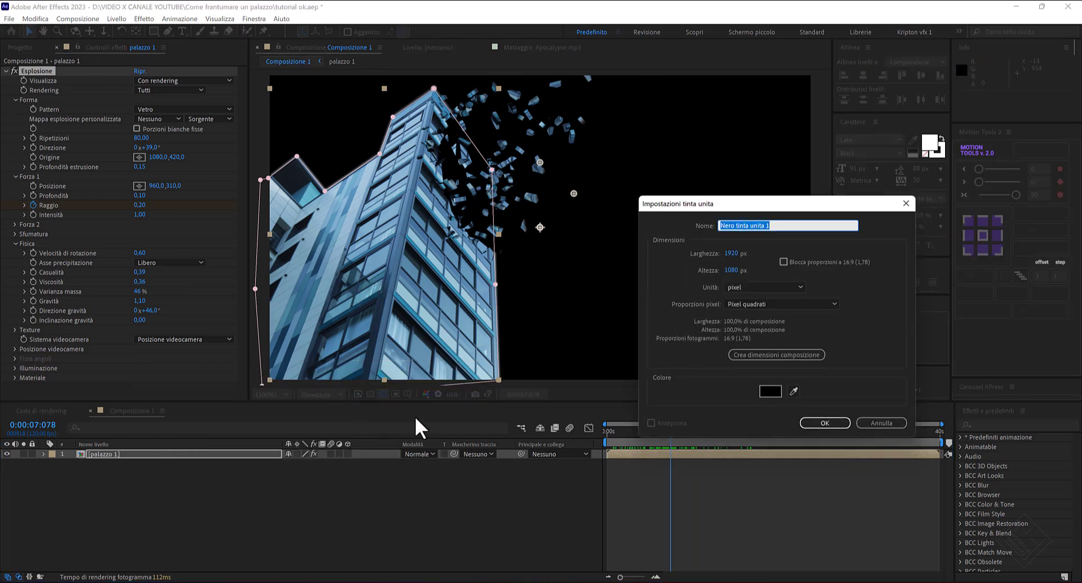
{"action": "type", "text": "mappa effetto"}
{"action": "key", "text": "Return"}
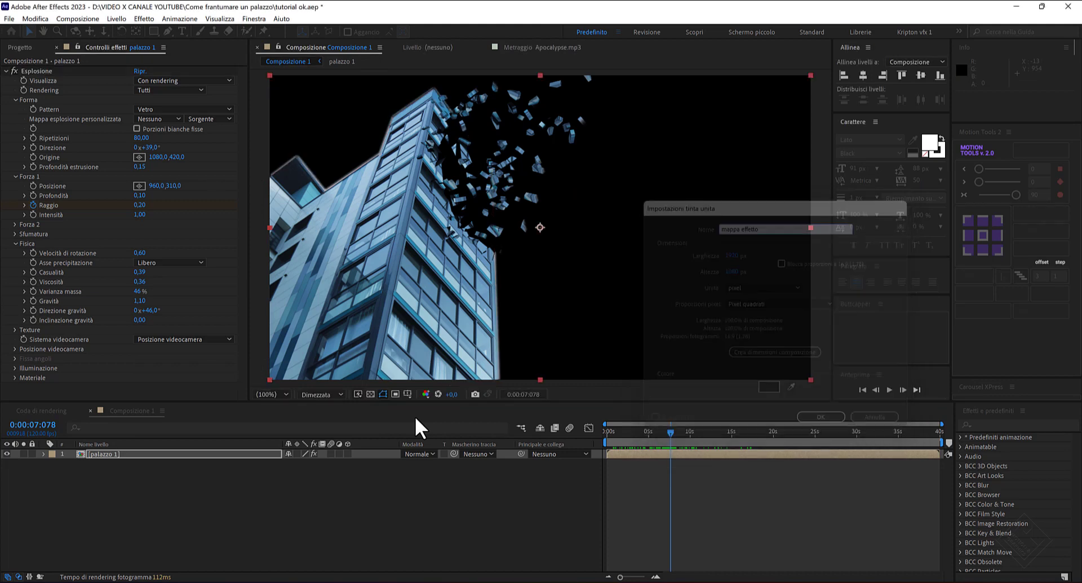
Step: Apply Disturbo frattale to the solid with the Dinamico fractal type
{"action": "key", "text": "ctrl+space"}
{"action": "type", "text": "di"}
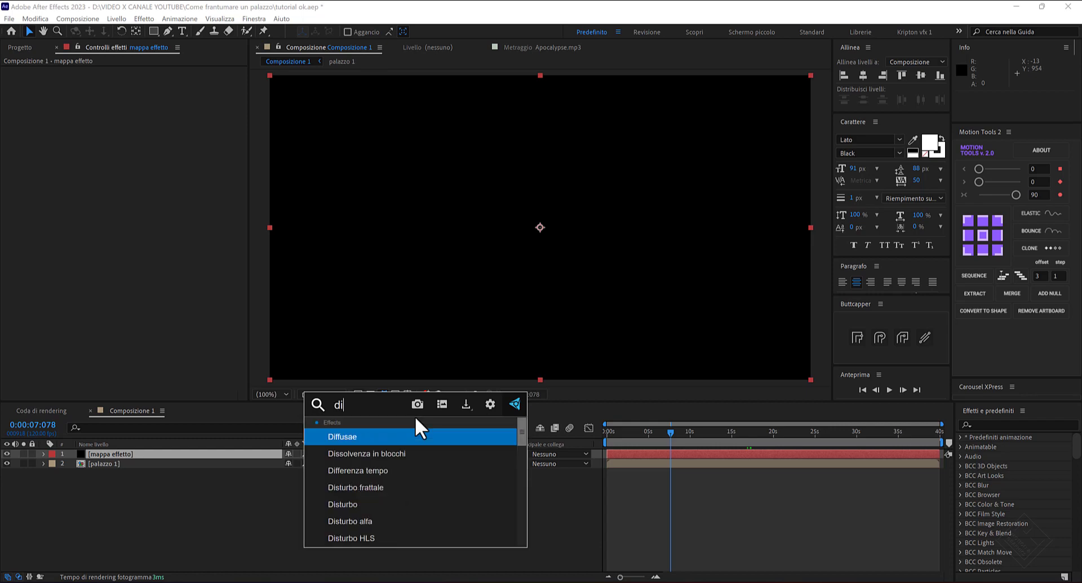
{"action": "type", "text": "stu"}
{"action": "key", "text": "Return"}
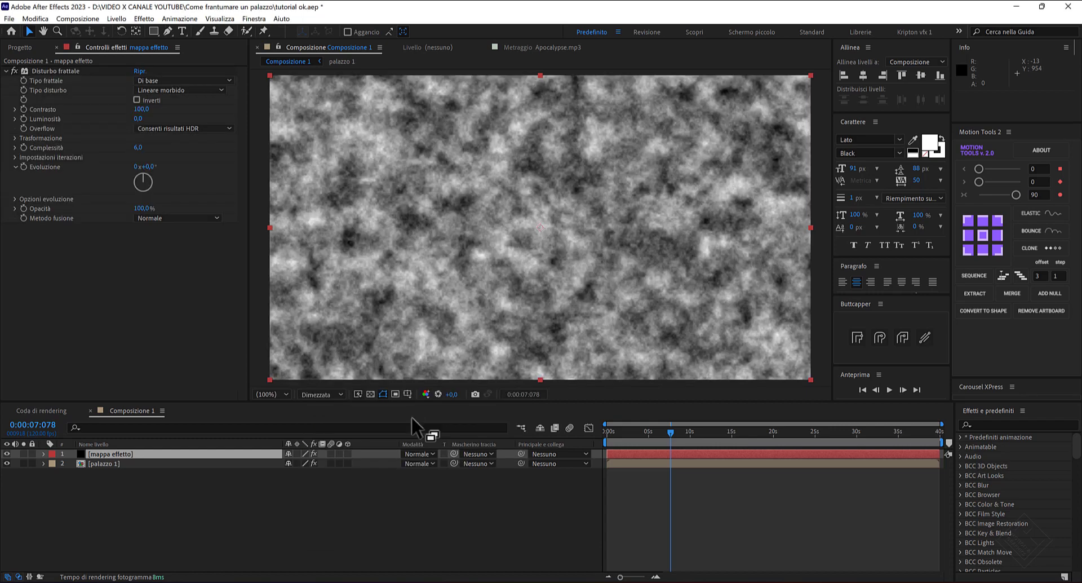
{"action": "left_click", "coordinate": [201, 79]}
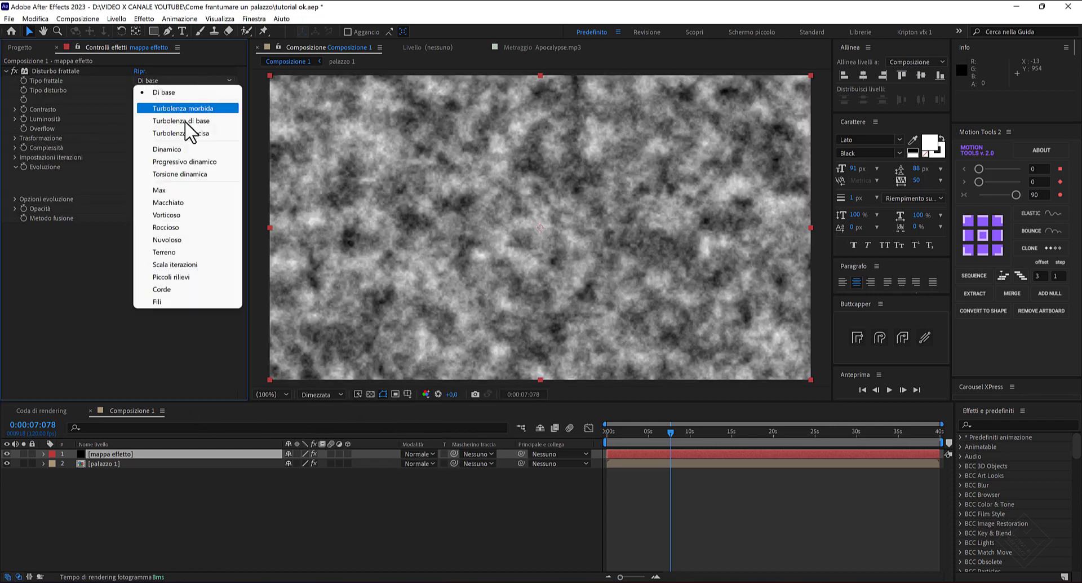
{"action": "left_click", "coordinate": [173, 147]}
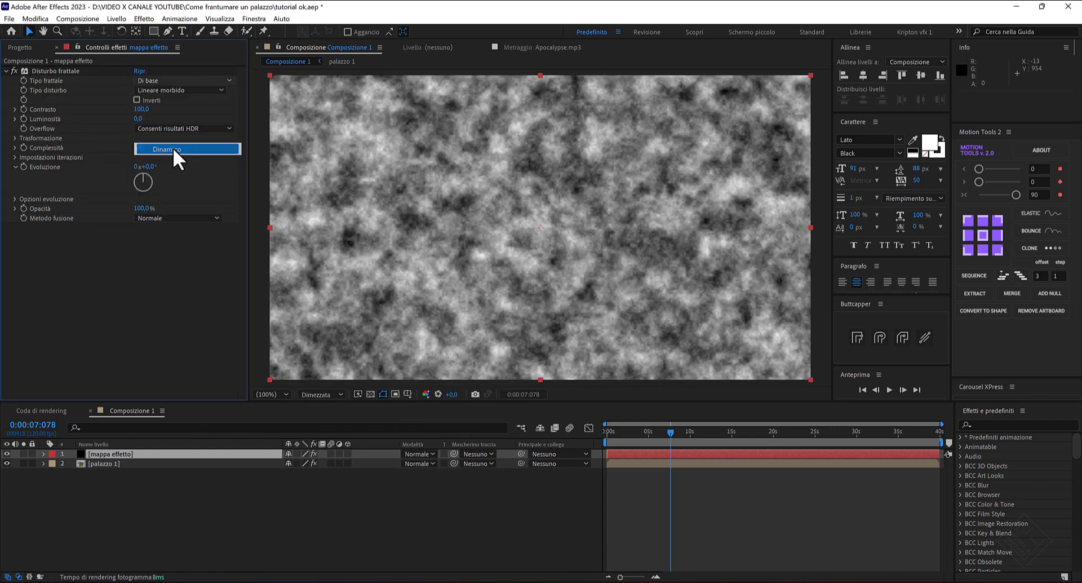
{"action": "left_click", "coordinate": [182, 90]}
Step: Set the noise type to Blocco and apply Colorama to mappa effetto
{"action": "left_click", "coordinate": [157, 101]}
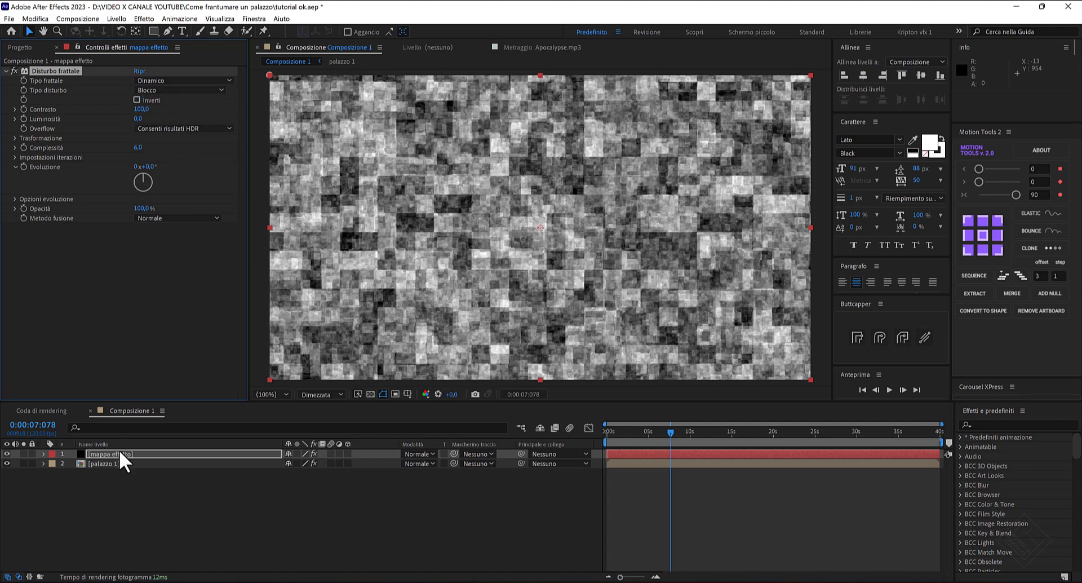
{"action": "left_click", "coordinate": [120, 451]}
{"action": "key", "text": "ctrl+space"}
{"action": "type", "text": "co"}
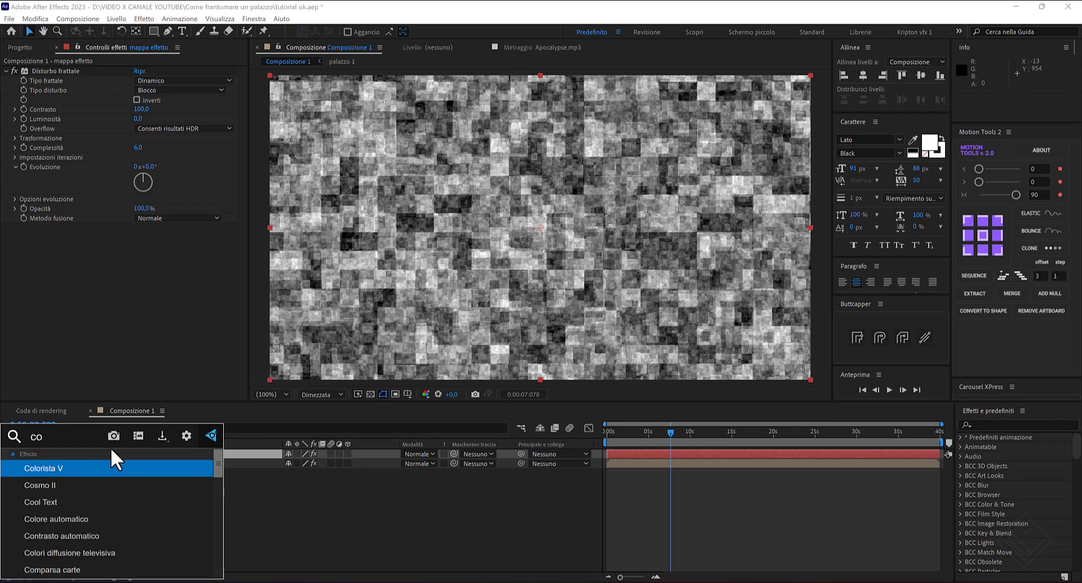
{"action": "type", "text": "lor"}
{"action": "key", "text": "Down"}
{"action": "key", "text": "Down"}
{"action": "key", "text": "Down"}
{"action": "key", "text": "Return"}
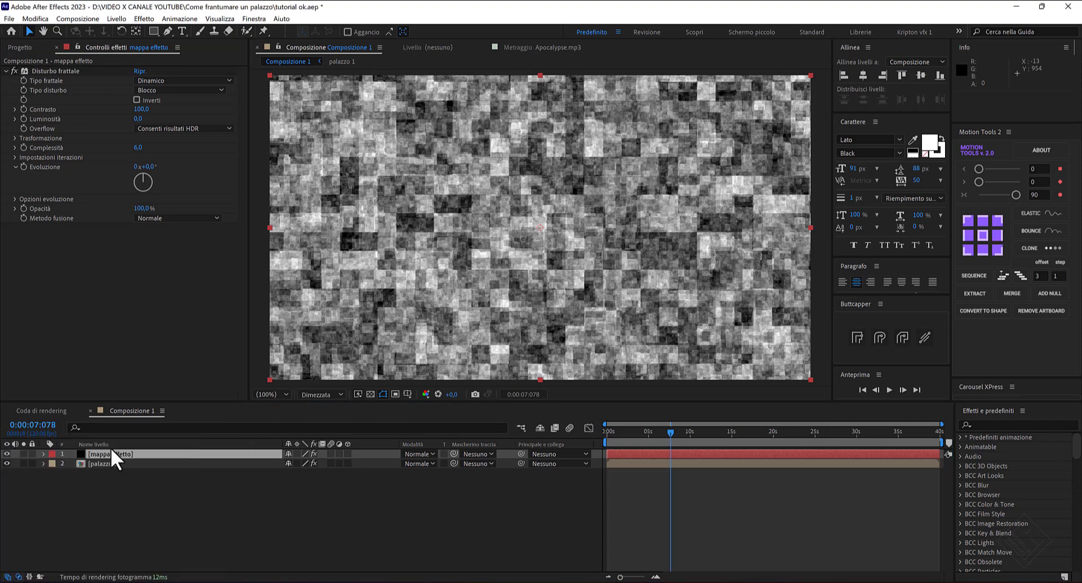
Step: Rearrange the Colorama output cycle colours and add a black colour marker
{"action": "left_click", "coordinate": [15, 247]}
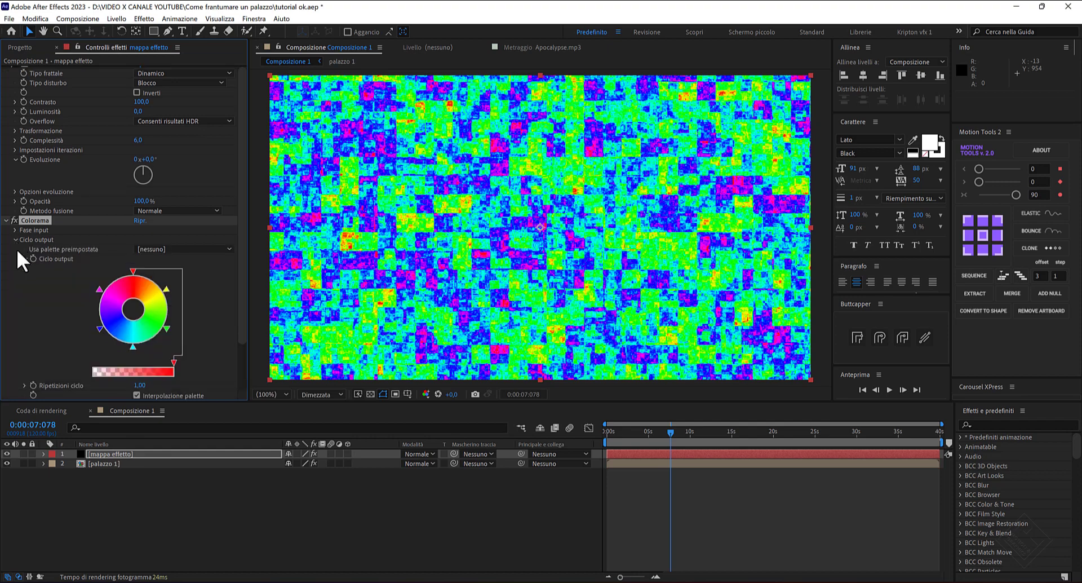
{"action": "left_click", "coordinate": [113, 342]}
{"action": "mouse_move", "coordinate": [113, 344]}
{"action": "left_mouse_down"}
{"action": "mouse_move", "coordinate": [159, 334]}
{"action": "mouse_move", "coordinate": [150, 341]}
{"action": "left_mouse_up"}
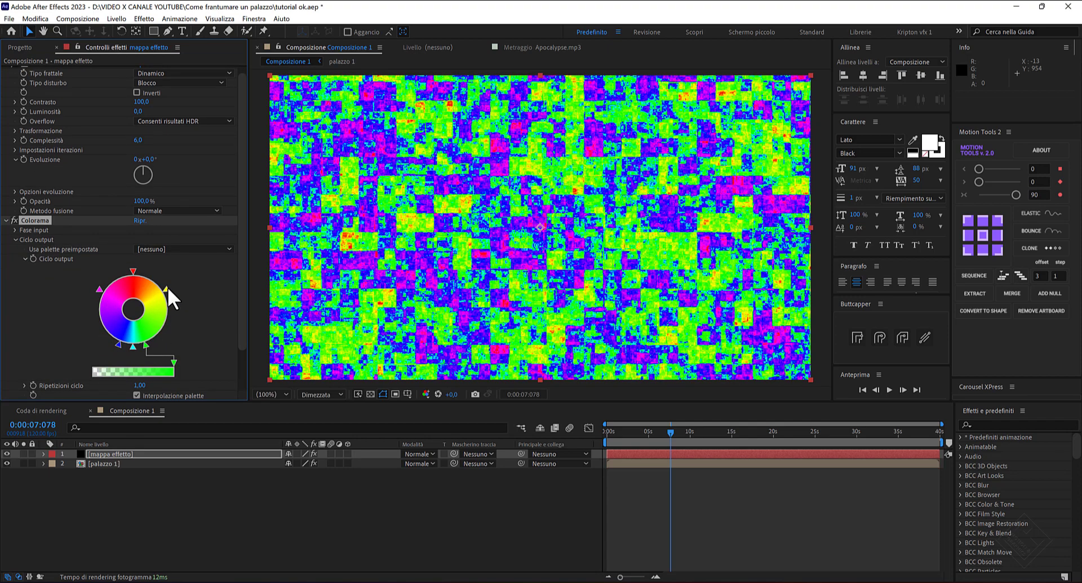
{"action": "left_click_drag", "start_coordinate": [166, 288], "coordinate": [164, 339]}
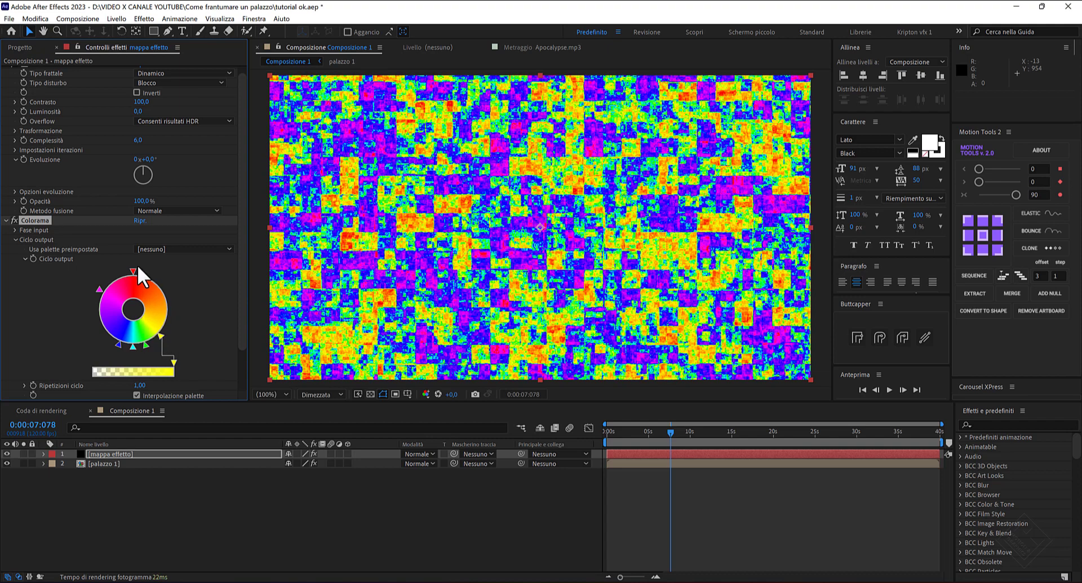
{"action": "left_click_drag", "start_coordinate": [134, 268], "coordinate": [171, 324]}
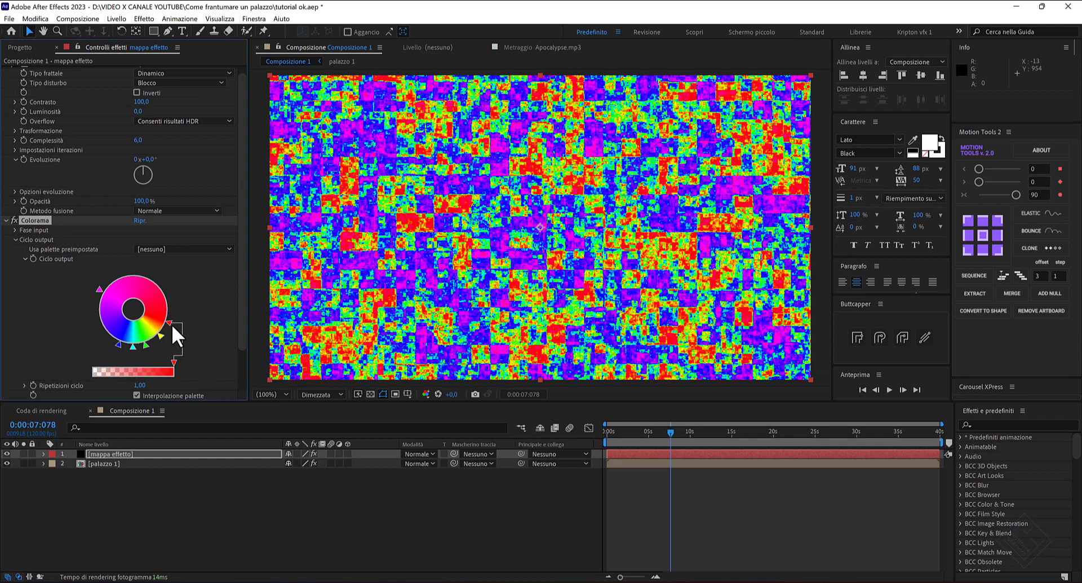
{"action": "left_click", "coordinate": [99, 289]}
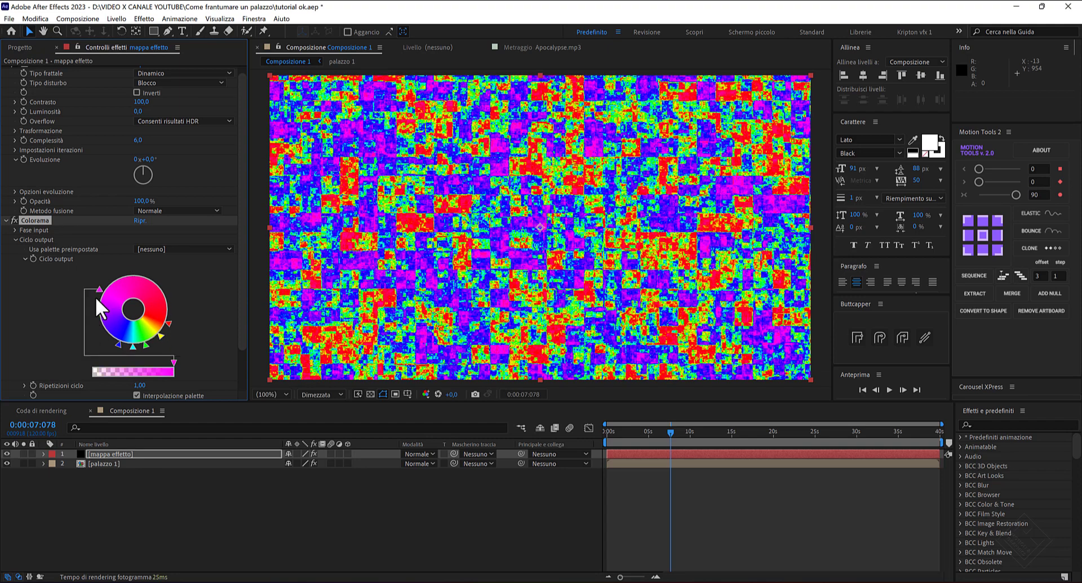
{"action": "double_click", "coordinate": [98, 290]}
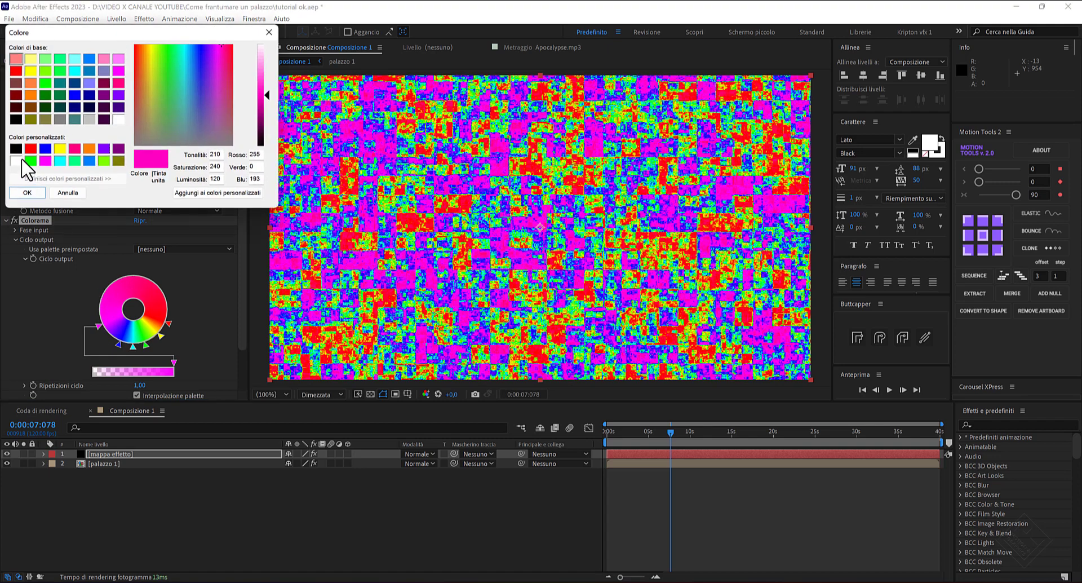
{"action": "left_click", "coordinate": [16, 148]}
{"action": "left_click", "coordinate": [27, 192]}
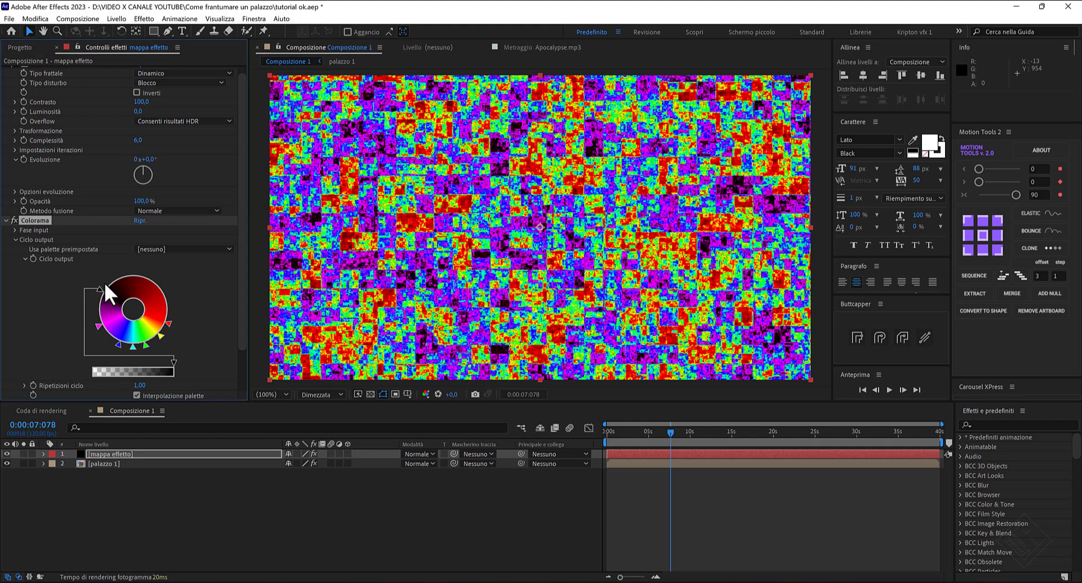
{"action": "left_click", "coordinate": [125, 452]}
Step: Apply Spostamento turbolenza to mappa effetto with amount 70, size 8 and complexity 2,5
{"action": "key", "text": "ctrl+space"}
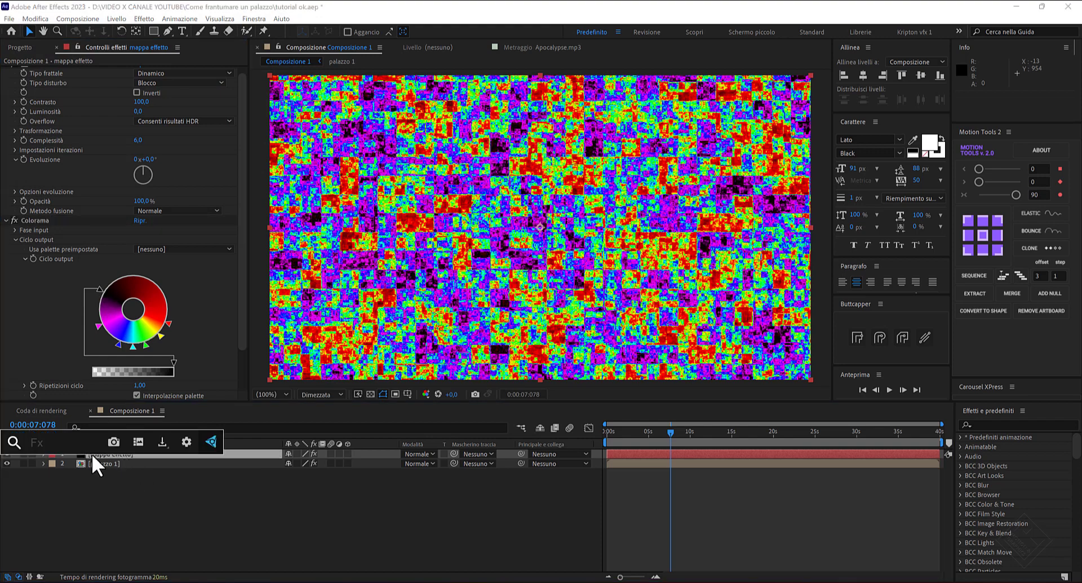
{"action": "type", "text": "spost"}
{"action": "key", "text": "Down"}
{"action": "key", "text": "Return"}
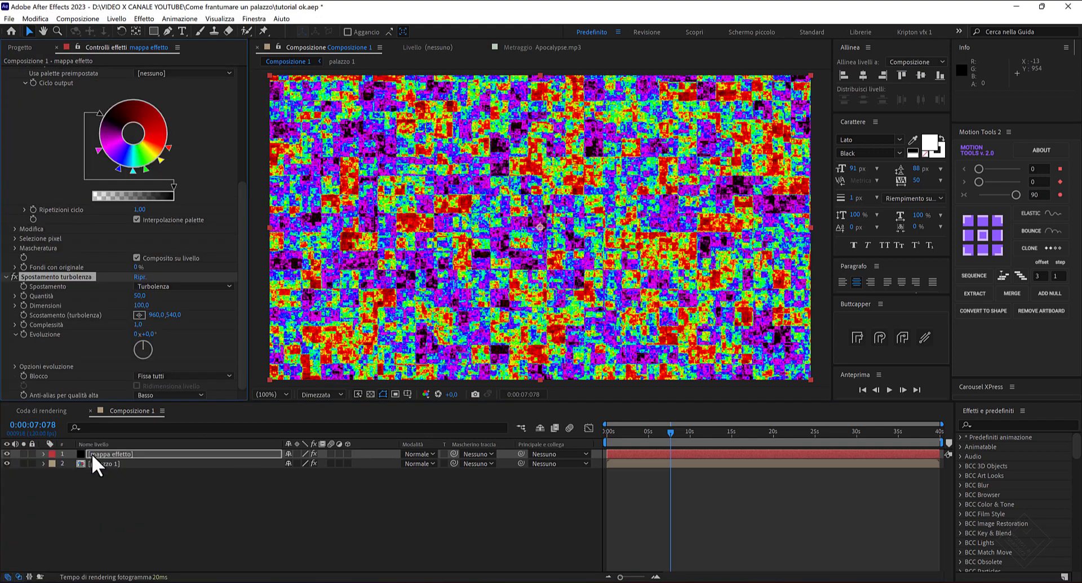
{"action": "left_click", "coordinate": [145, 296]}
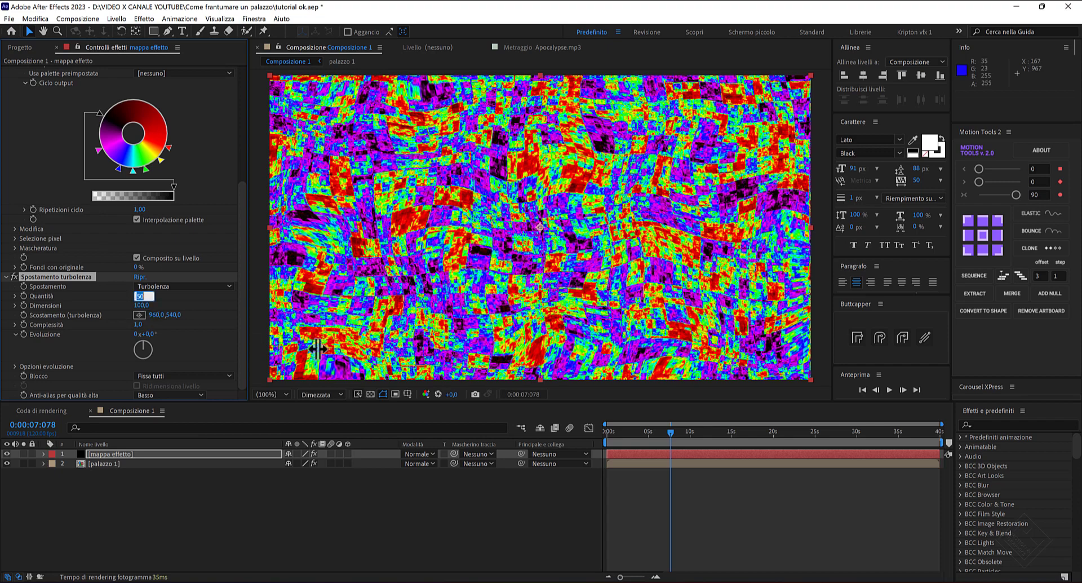
{"action": "key", "text": "Tab"}
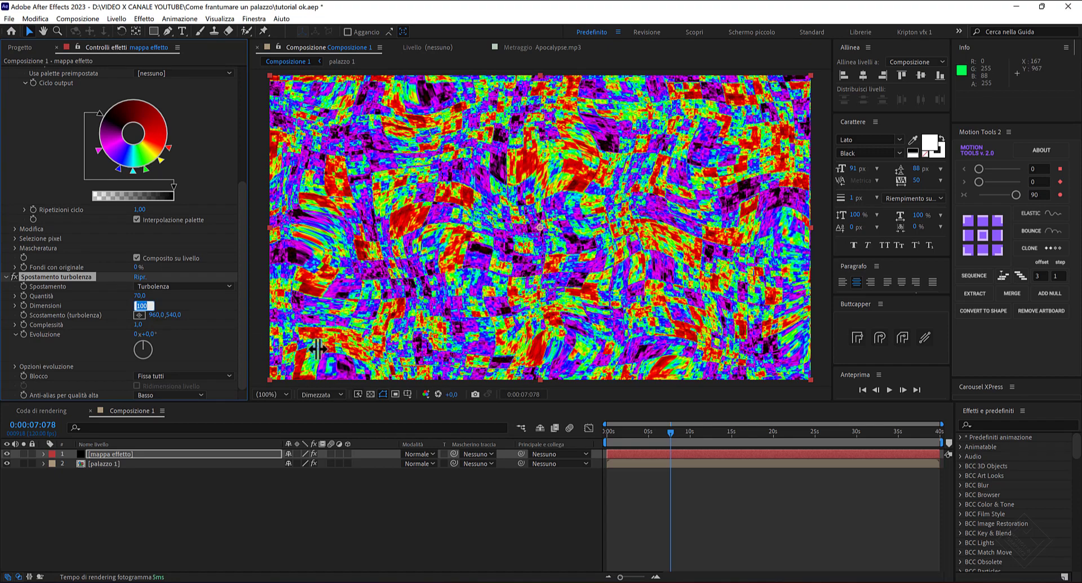
{"action": "type", "text": "6"}
{"action": "key", "text": "Tab"}
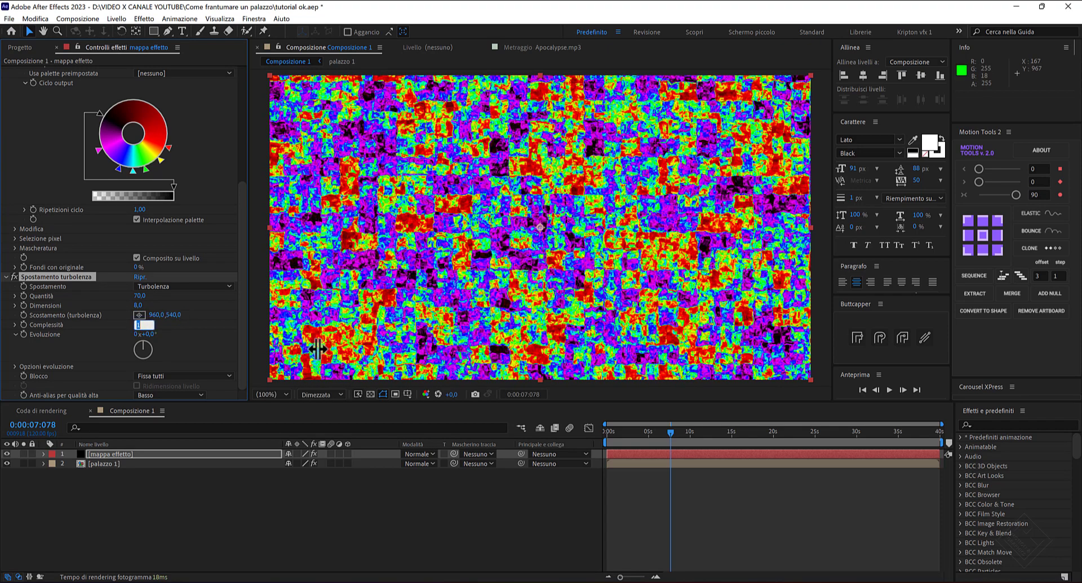
{"action": "type", "text": "2,5"}
{"action": "key", "text": "Return"}
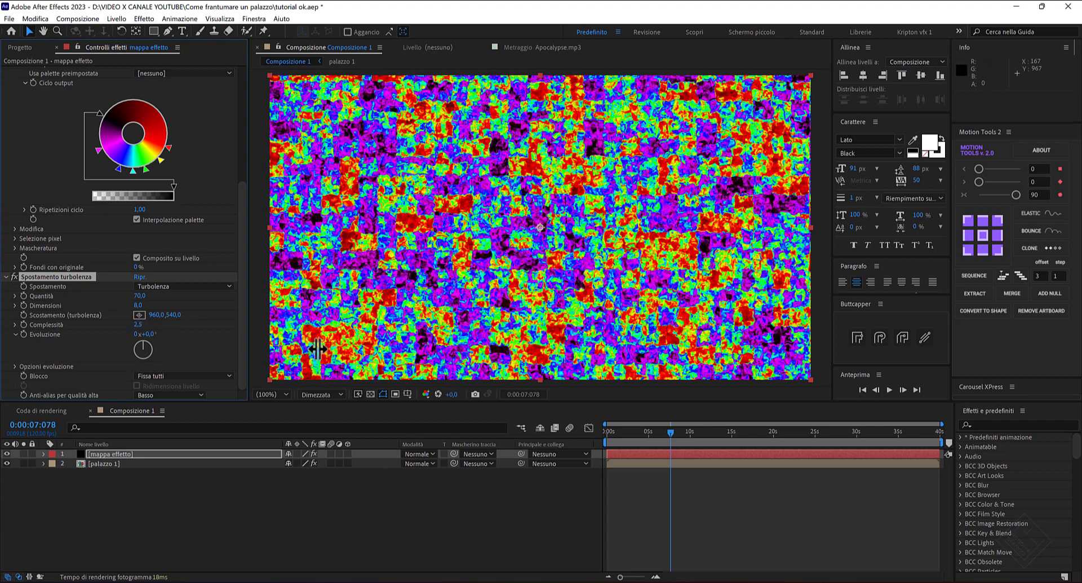
{"action": "key", "text": "period"}
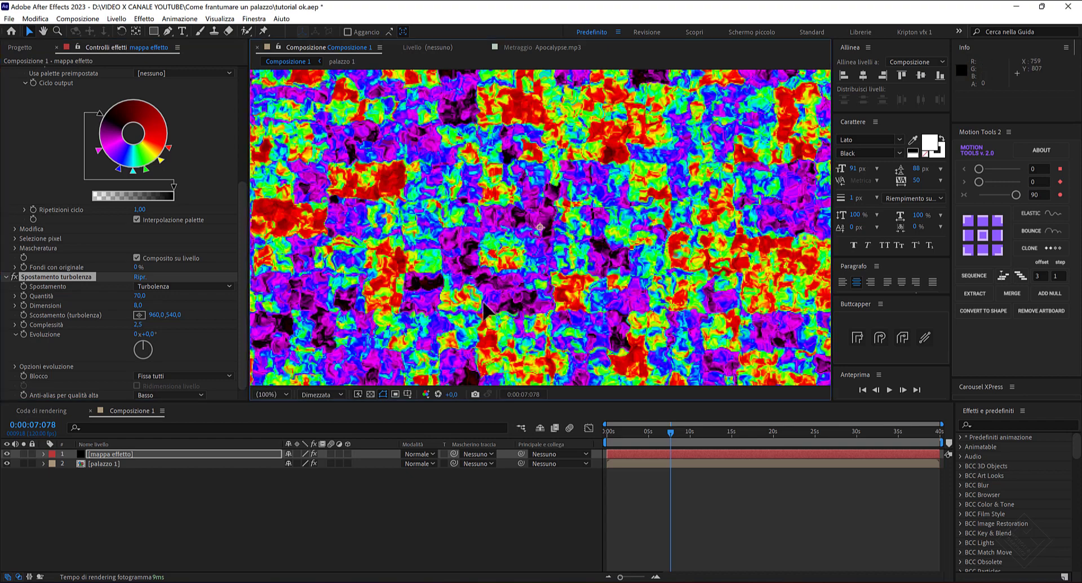
{"action": "key", "text": "alt+slash"}
Step: Hide mappa effetto and switch palazzo 1's Esplosione pattern to Personale
{"action": "left_click", "coordinate": [7, 453]}
{"action": "left_click", "coordinate": [6, 463]}
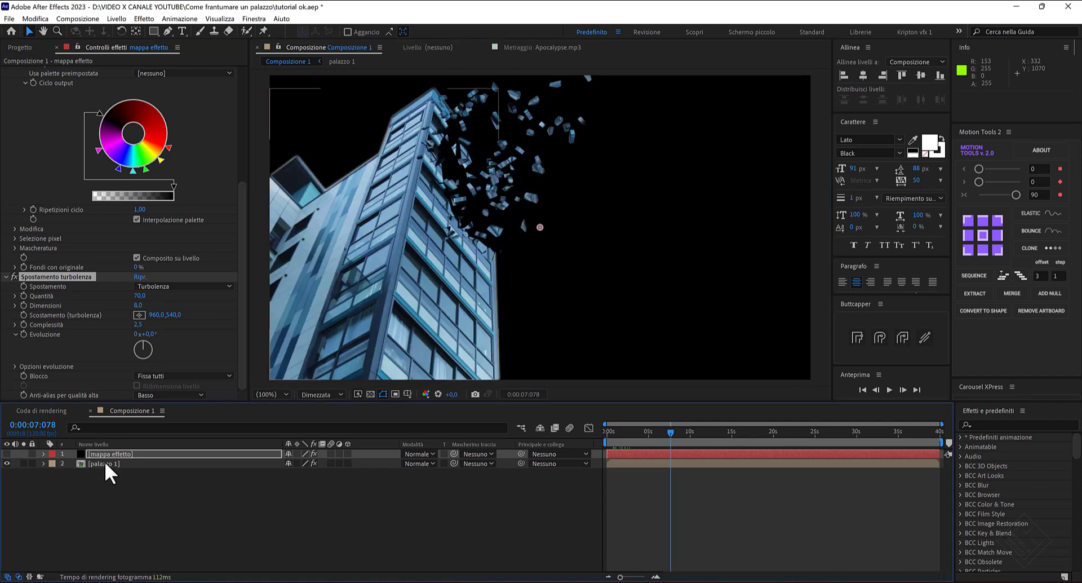
{"action": "left_click", "coordinate": [104, 463]}
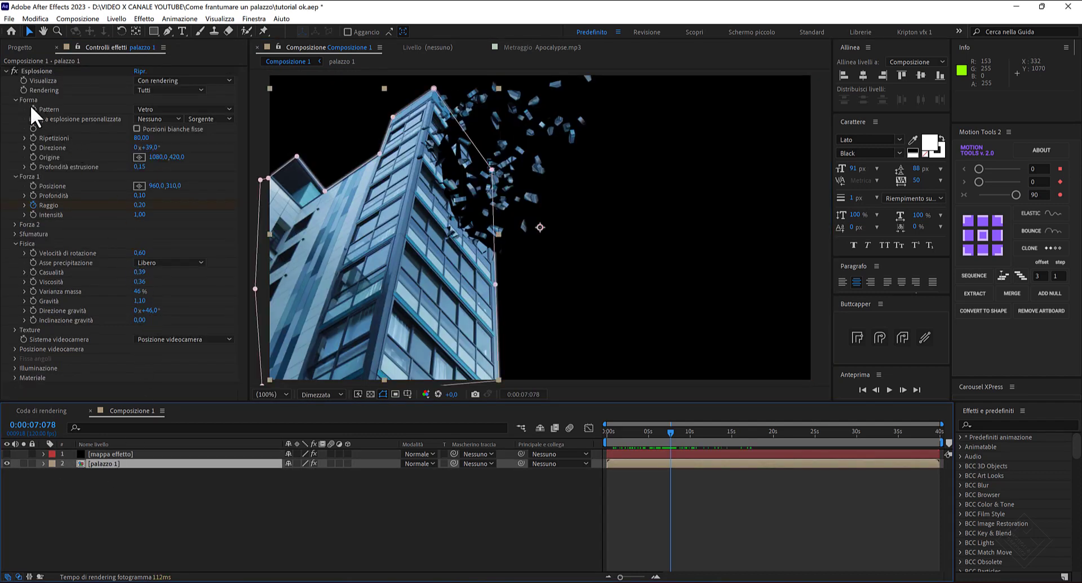
{"action": "left_click", "coordinate": [225, 105]}
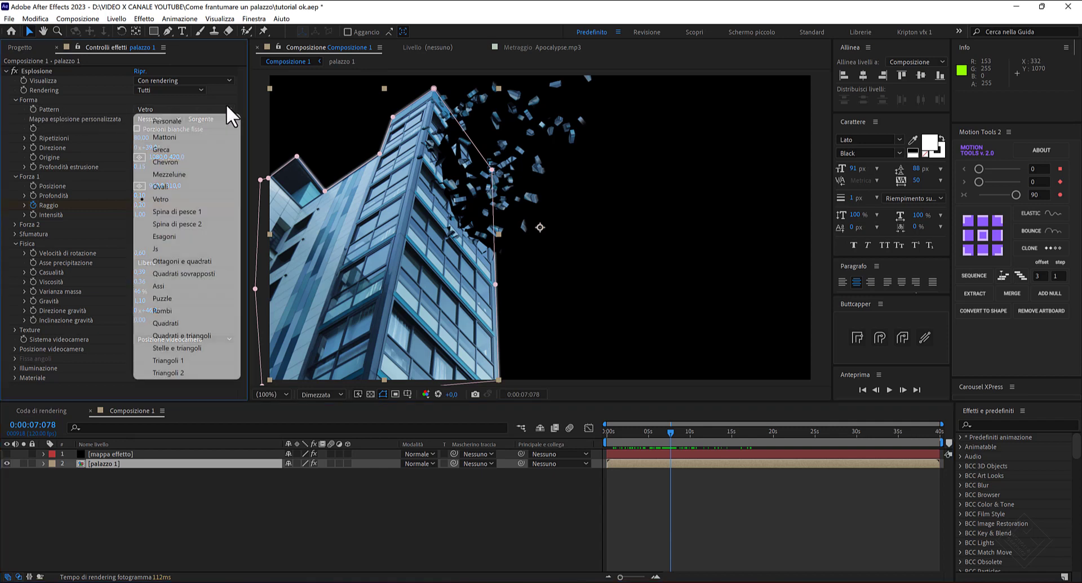
{"action": "left_click", "coordinate": [171, 119]}
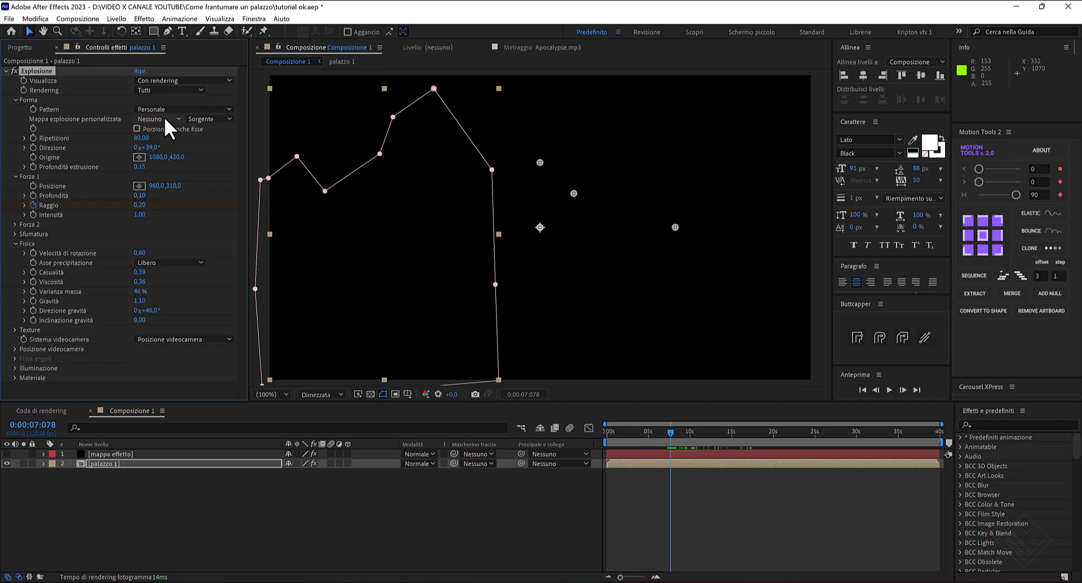
Step: Use 1. mappa effetto with Effetti e maschere as the custom shatter map
{"action": "left_click", "coordinate": [178, 117]}
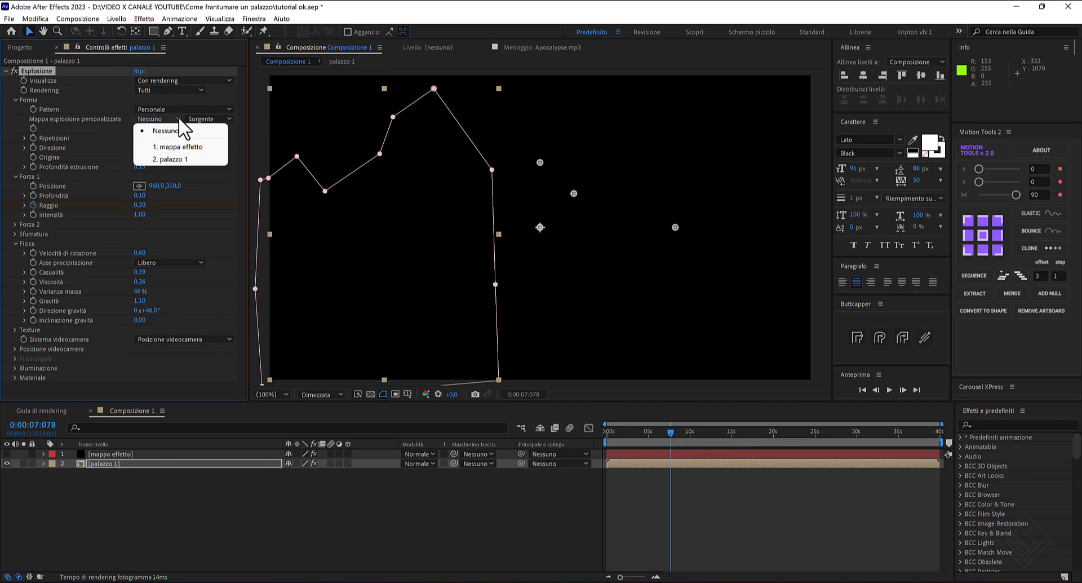
{"action": "left_click", "coordinate": [185, 147]}
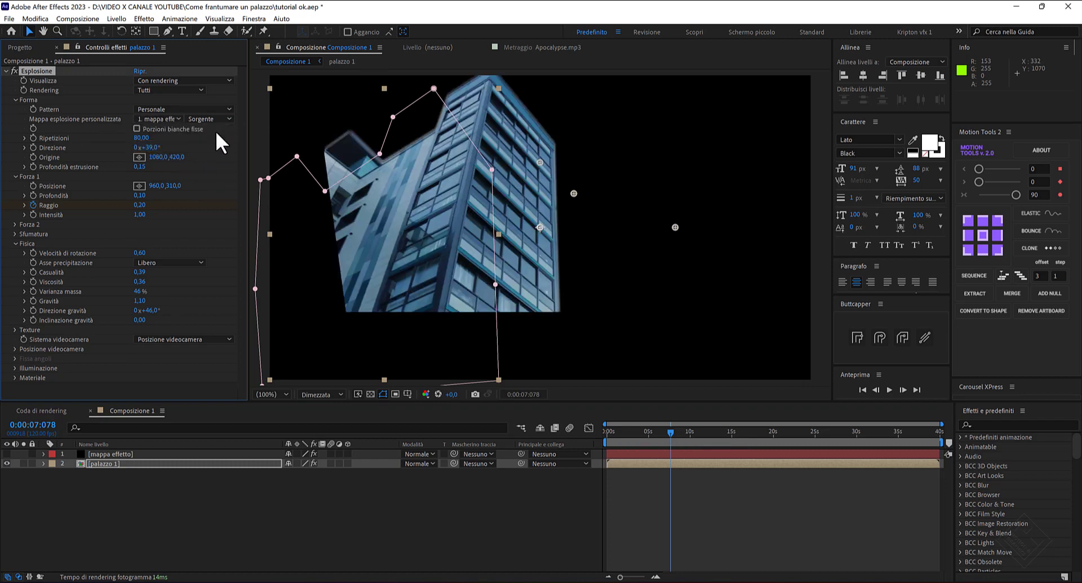
{"action": "left_click", "coordinate": [228, 117]}
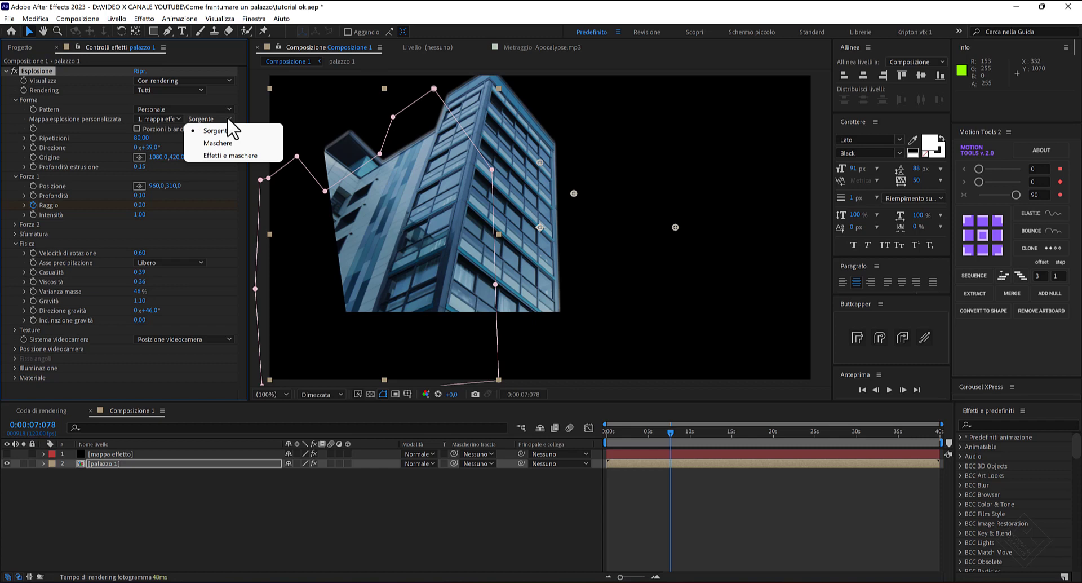
{"action": "left_click", "coordinate": [226, 155]}
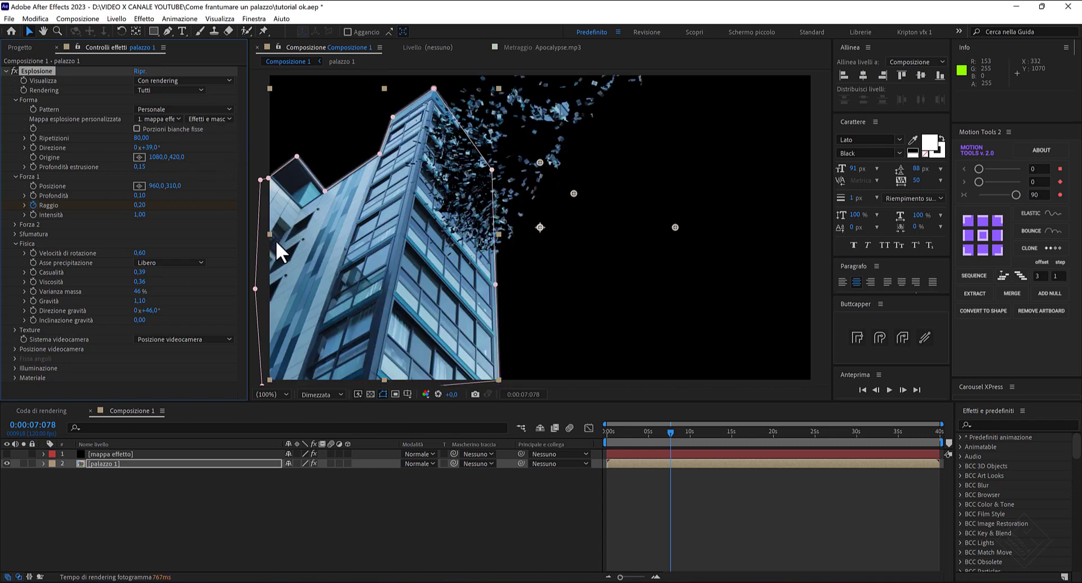
{"action": "left_click_drag", "start_coordinate": [669, 432], "coordinate": [664, 428]}
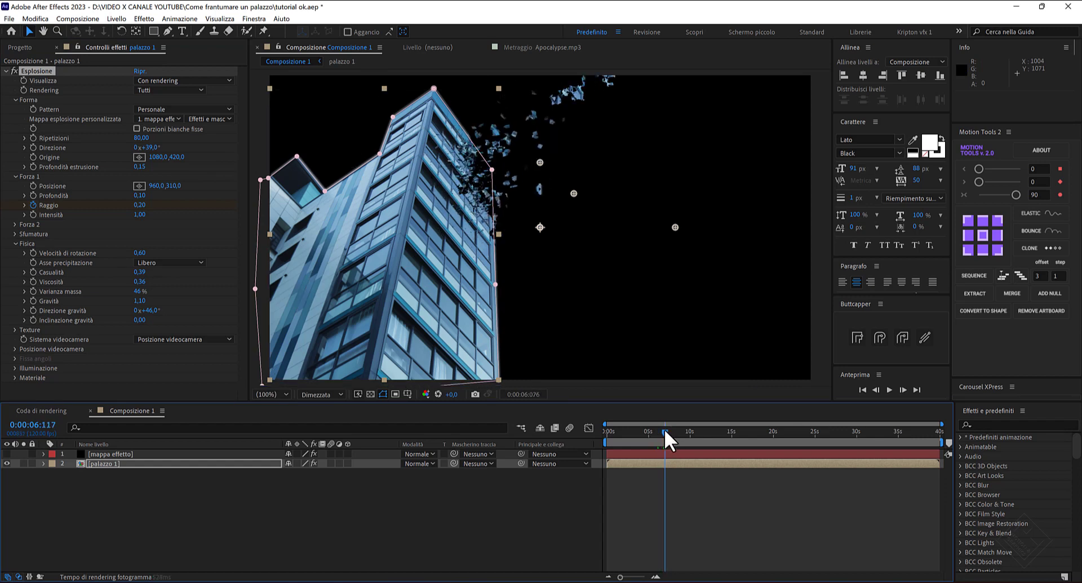
Step: Enable Porzioni bianche fisse, set Ripetizioni to 1 and Profondità estrusione to 0,05
{"action": "key", "text": "space"}
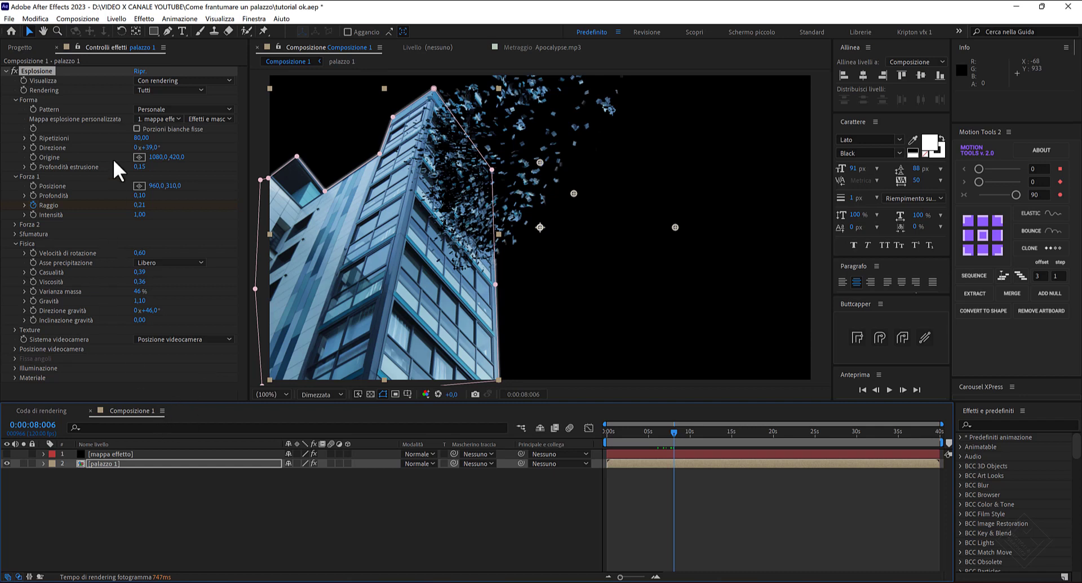
{"action": "left_click", "coordinate": [136, 125]}
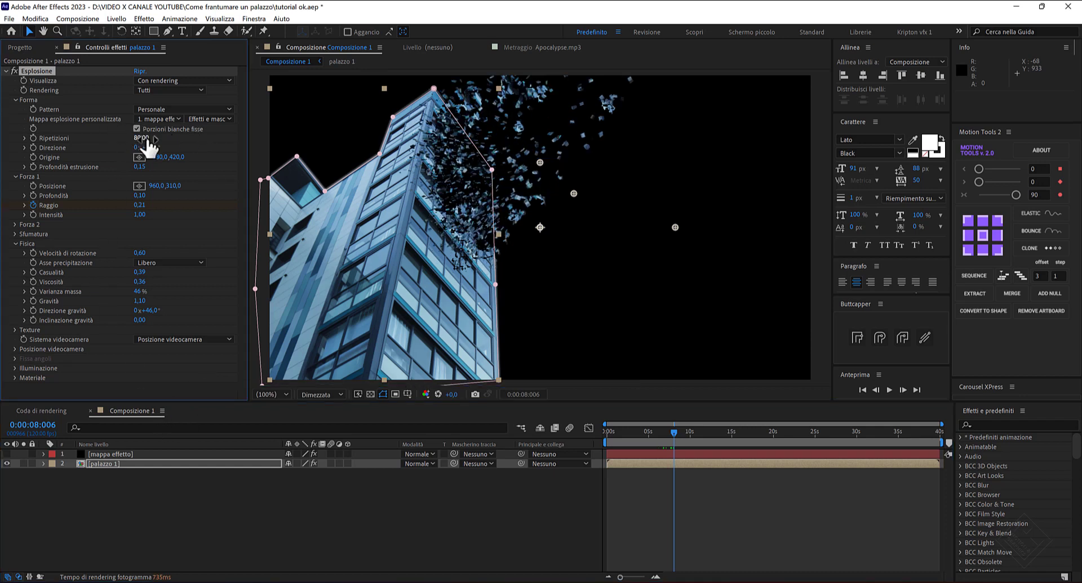
{"action": "left_click", "coordinate": [140, 139]}
{"action": "type", "text": "1"}
{"action": "key", "text": "Return"}
{"action": "left_click", "coordinate": [140, 167]}
{"action": "type", "text": "0,05"}
{"action": "key", "text": "Return"}
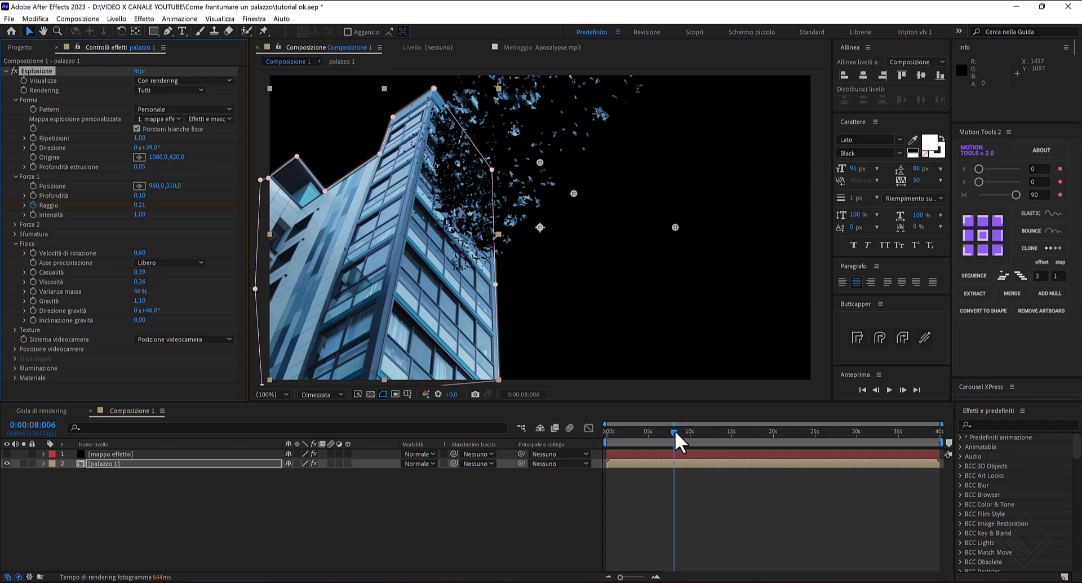
{"action": "mouse_move", "coordinate": [675, 430]}
{"action": "left_mouse_down"}
{"action": "mouse_move", "coordinate": [661, 431]}
{"action": "mouse_move", "coordinate": [687, 428]}
{"action": "mouse_move", "coordinate": [669, 430]}
{"action": "left_mouse_up"}
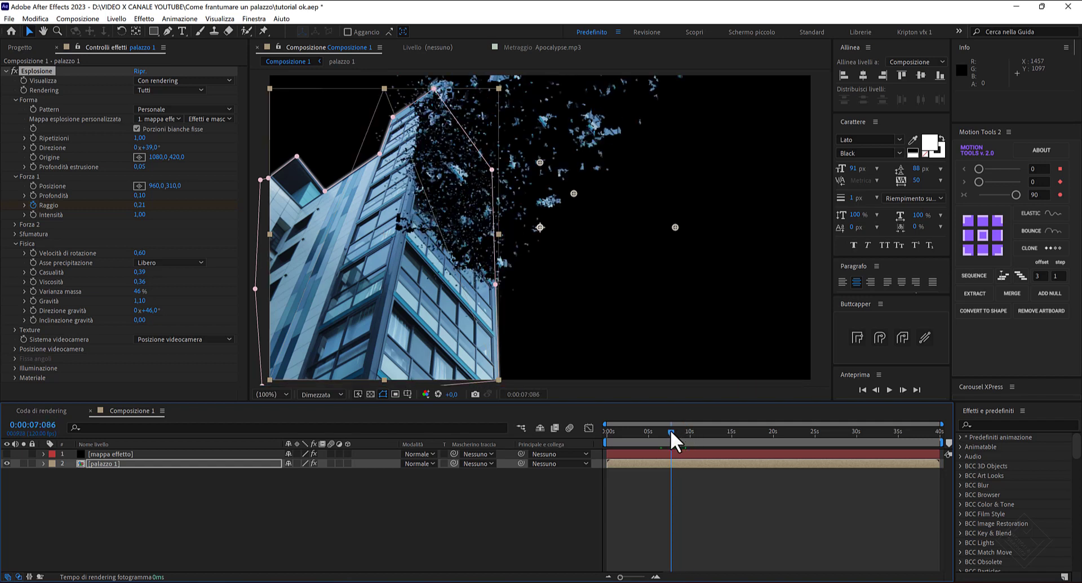
Step: Set mappa effetto's fractal noise Contrasto to 110 and rotate it about 10°
{"action": "left_click", "coordinate": [110, 454]}
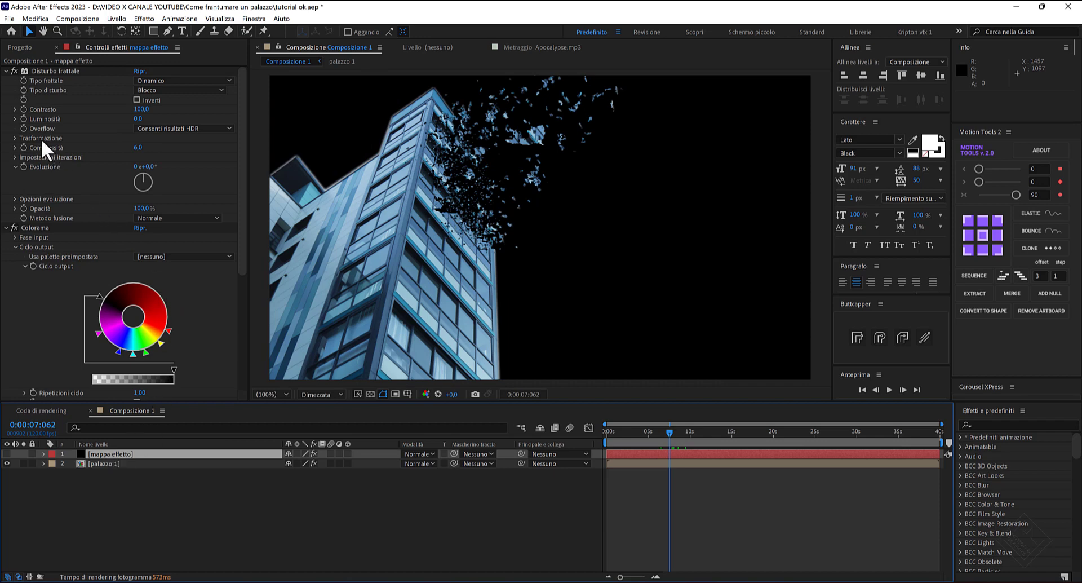
{"action": "left_click", "coordinate": [14, 138]}
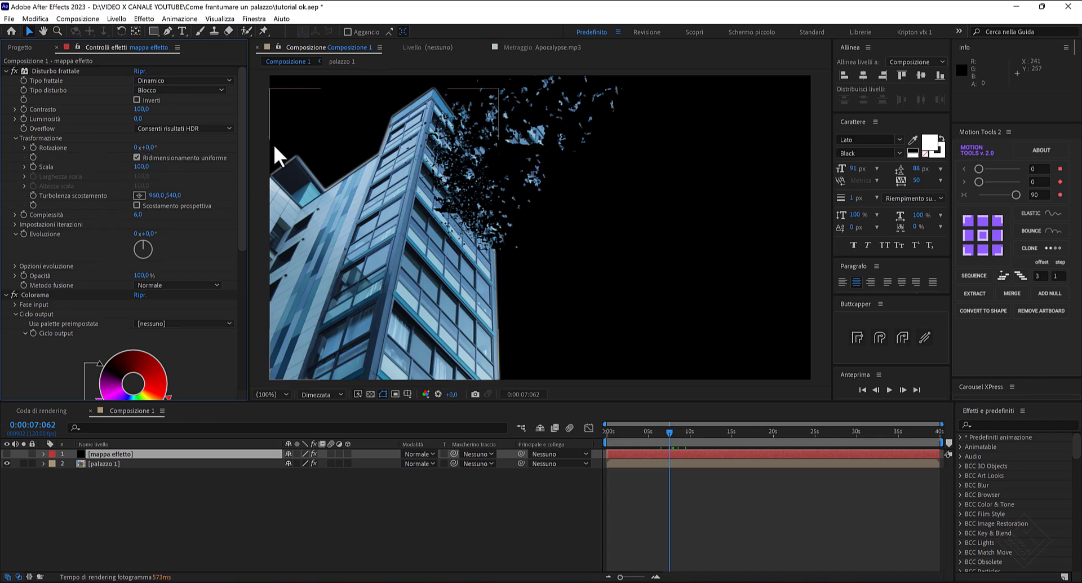
{"action": "left_click", "coordinate": [142, 109]}
{"action": "type", "text": "110"}
{"action": "key", "text": "Return"}
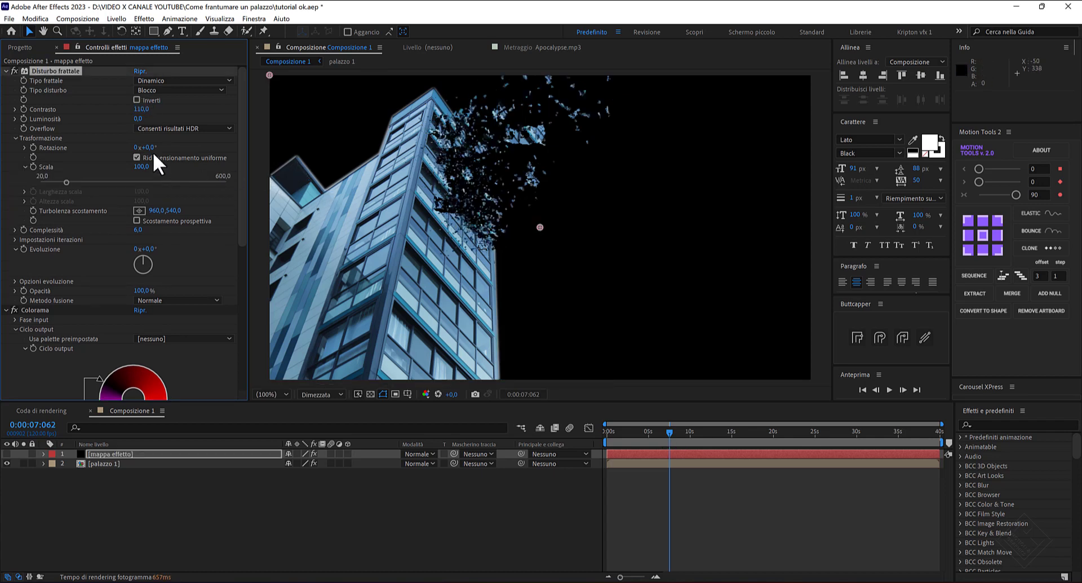
{"action": "left_click_drag", "start_coordinate": [150, 148], "coordinate": [129, 169]}
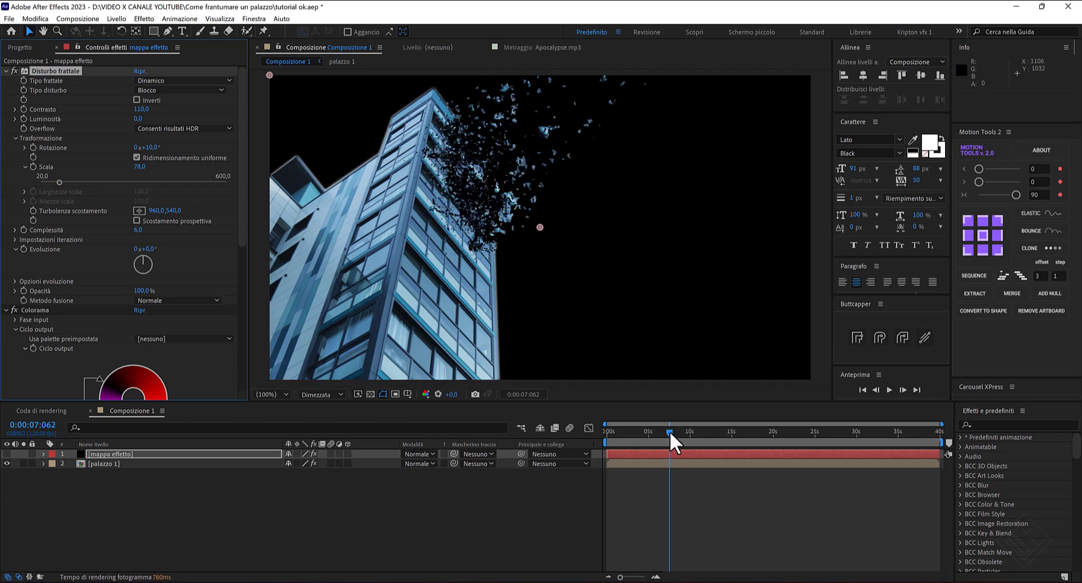
Step: Scrub the timeline from about 20 back to 13 seconds to check the debris
{"action": "mouse_move", "coordinate": [670, 432]}
{"action": "left_mouse_down"}
{"action": "mouse_move", "coordinate": [655, 431]}
{"action": "mouse_move", "coordinate": [778, 439]}
{"action": "left_mouse_up"}
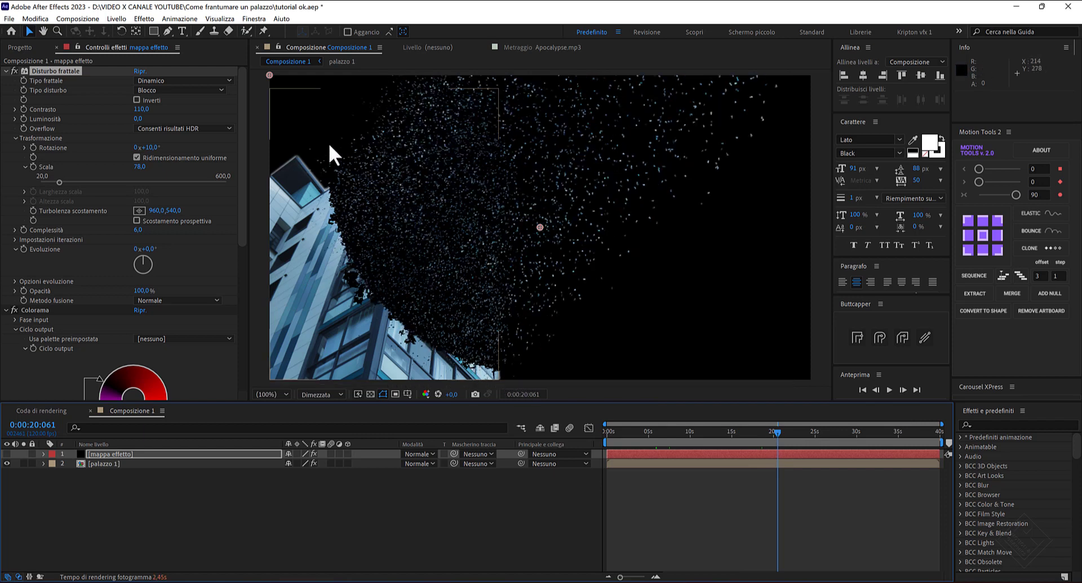
{"action": "left_click_drag", "start_coordinate": [779, 432], "coordinate": [748, 431]}
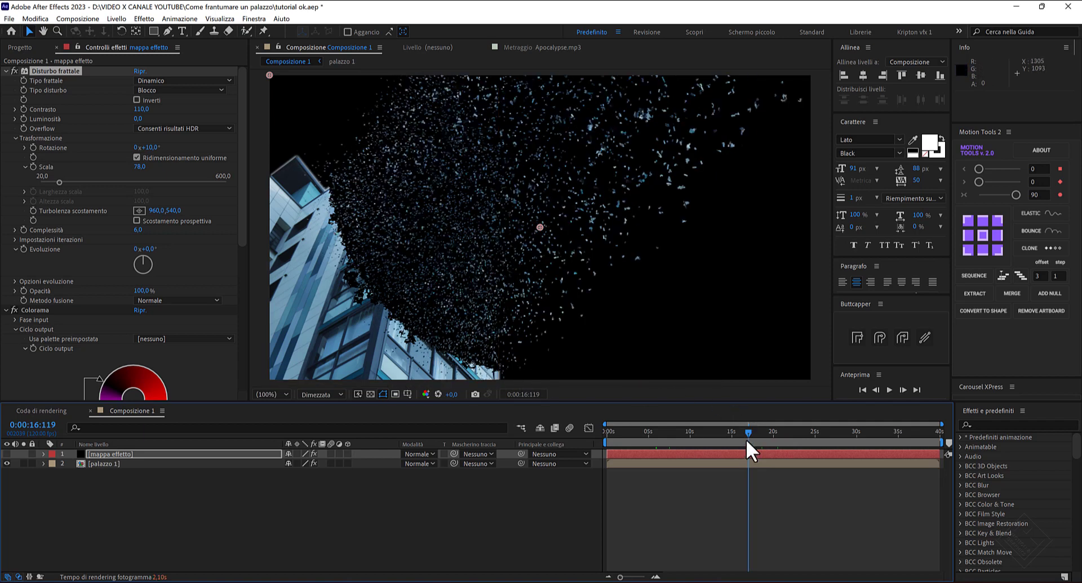
{"action": "left_click_drag", "start_coordinate": [738, 432], "coordinate": [719, 435]}
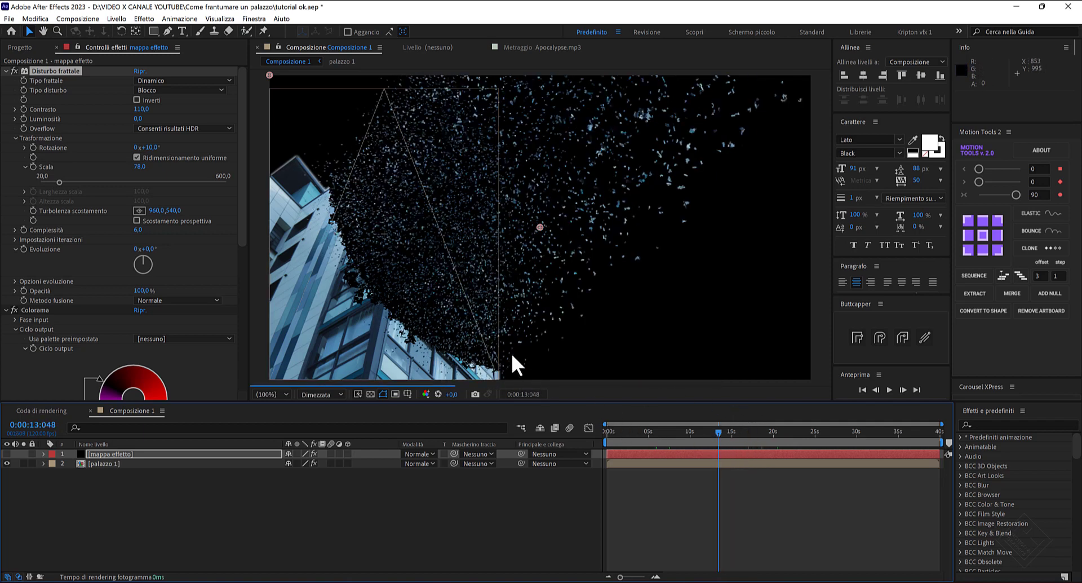
Step: Duplicate mappa effetto and rename the copy 'mappa sfumatura'
{"action": "left_click", "coordinate": [127, 451]}
{"action": "key", "text": "ctrl+d"}
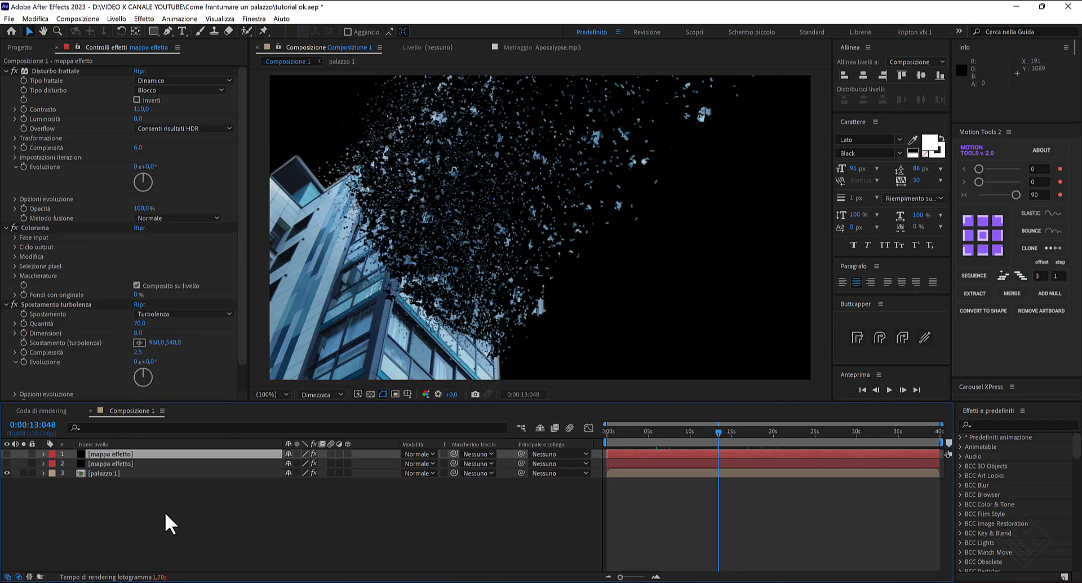
{"action": "key", "text": "Return"}
{"action": "type", "text": "mappa"}
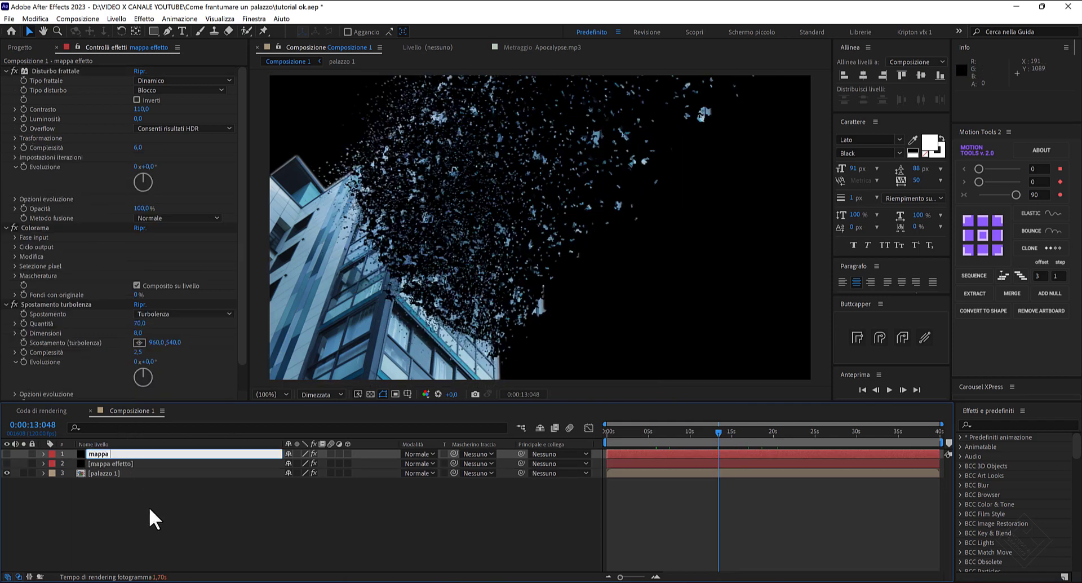
{"action": "type", "text": " sfumatura"}
{"action": "key", "text": "Return"}
Step: Delete Colorama and Spostamento turbolenza from the copy and reset Disturbo frattale
{"action": "left_click", "coordinate": [43, 303]}
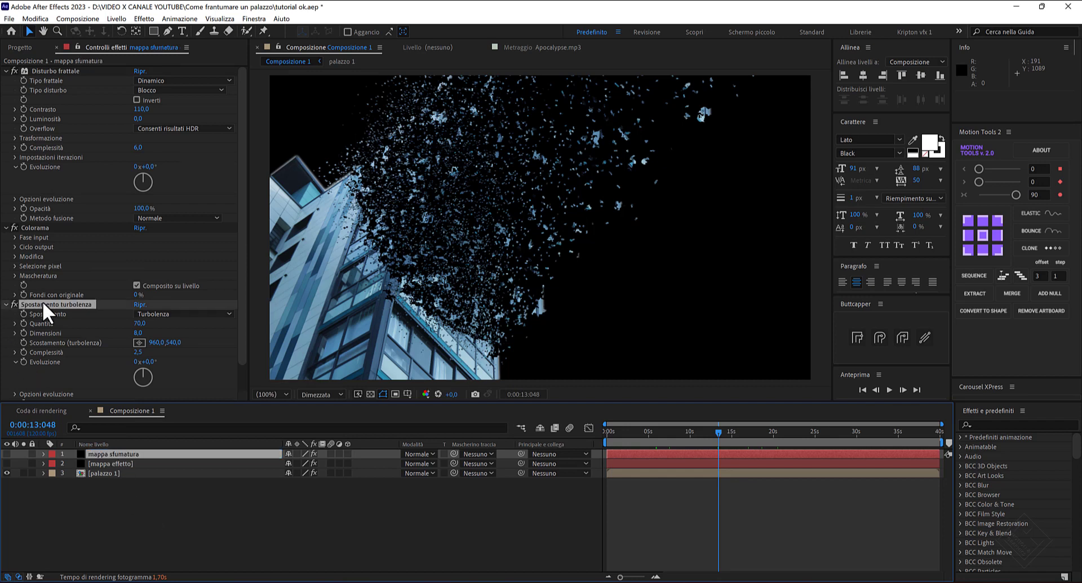
{"action": "left_click", "coordinate": [43, 228], "text": "ctrl"}
{"action": "key", "text": "Delete"}
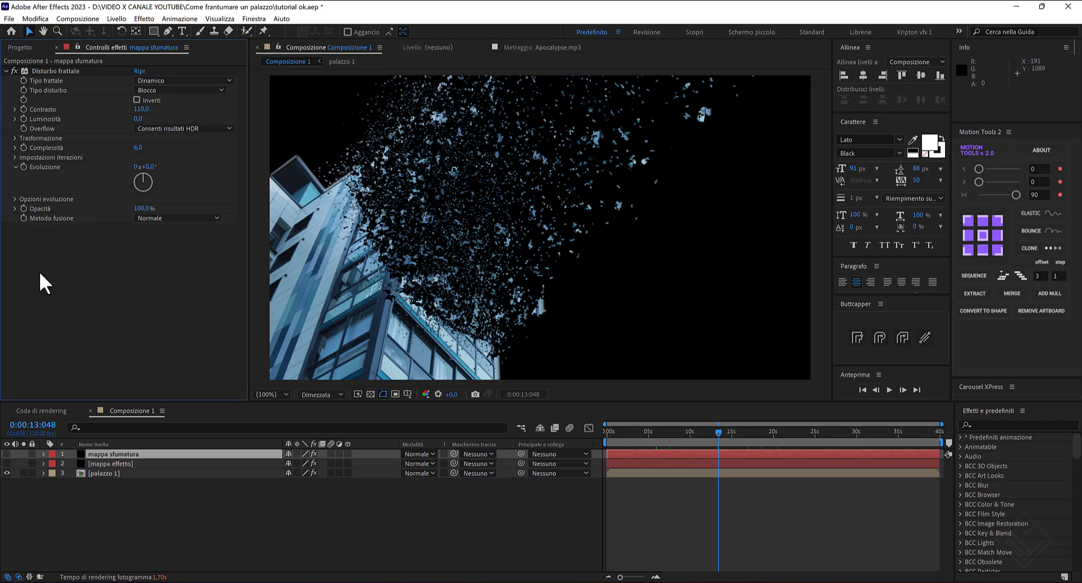
{"action": "left_click", "coordinate": [138, 71]}
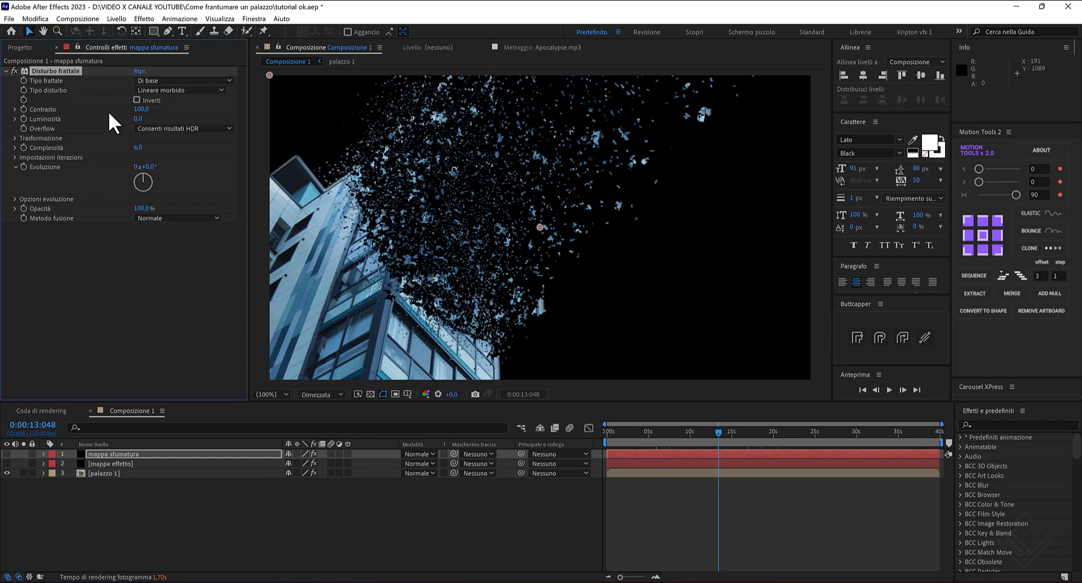
Step: Set palazzo 1's shatter gradient to mappa sfumatura (Effetti e maschere) and raise the threshold
{"action": "left_click", "coordinate": [101, 471]}
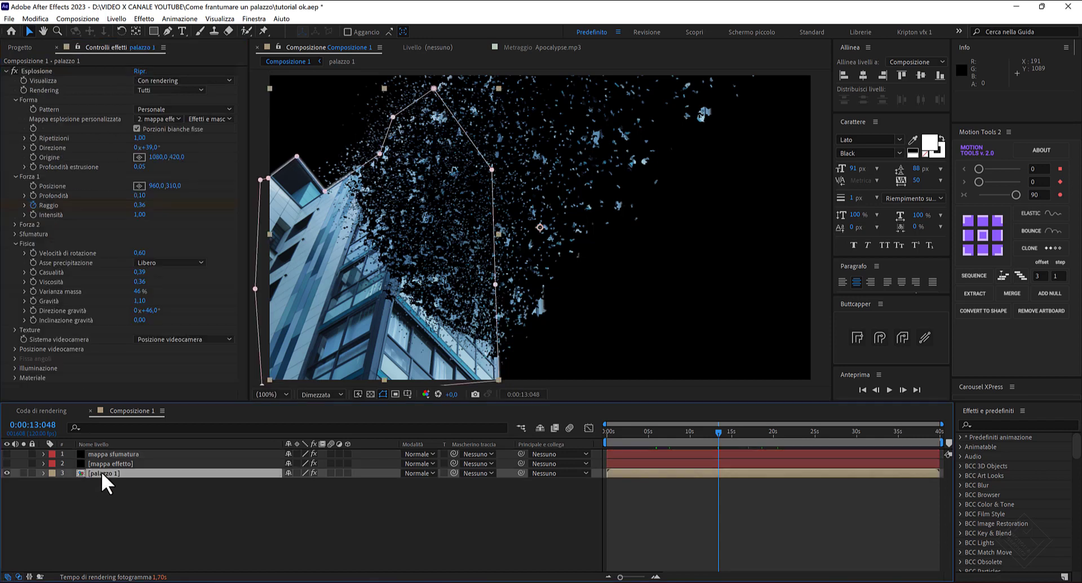
{"action": "left_click", "coordinate": [16, 234]}
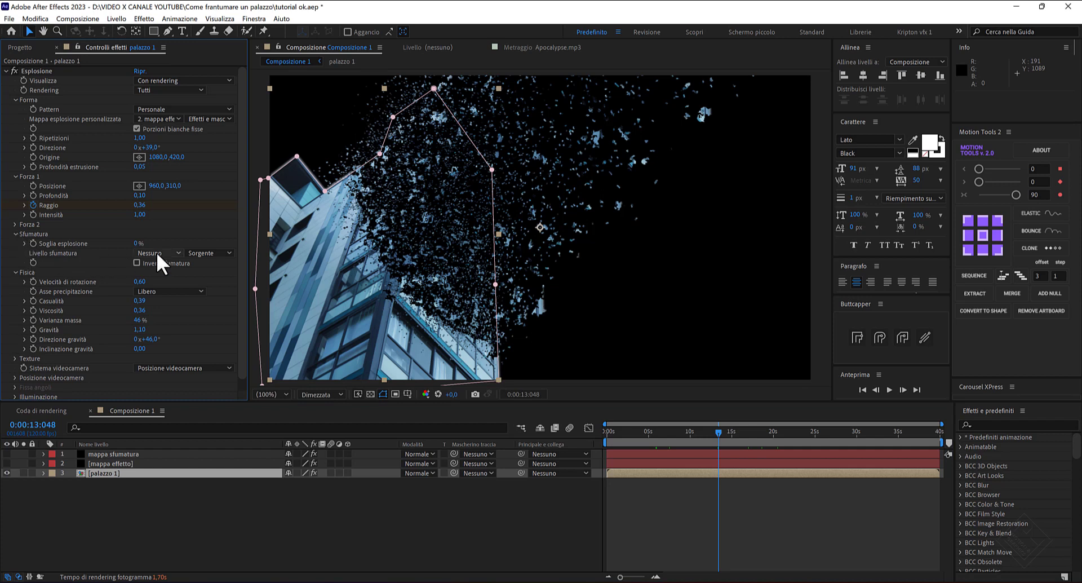
{"action": "left_click", "coordinate": [156, 252]}
{"action": "left_click", "coordinate": [165, 280]}
{"action": "left_click", "coordinate": [215, 252]}
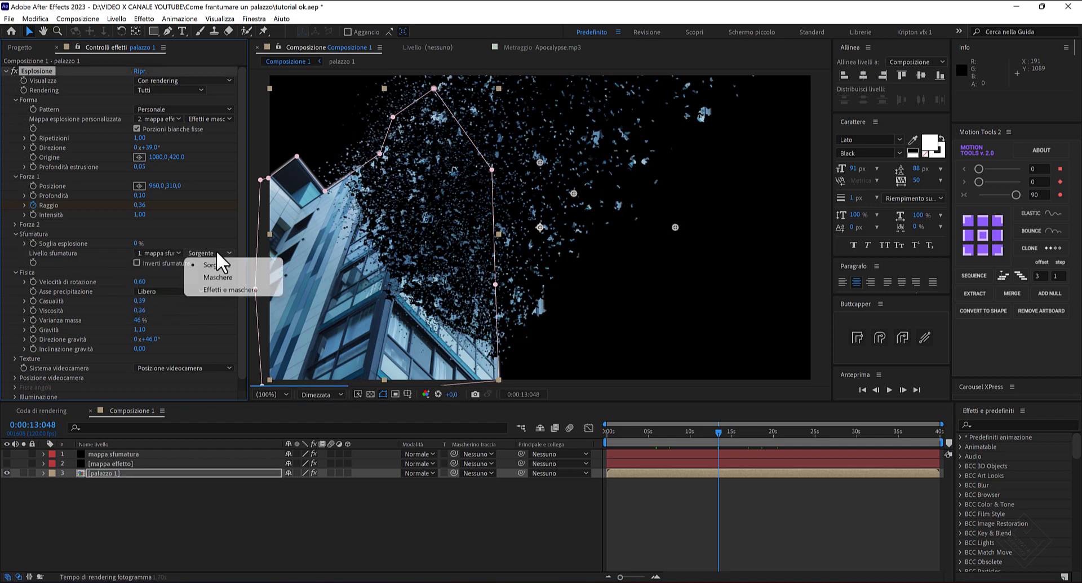
{"action": "left_click", "coordinate": [215, 289]}
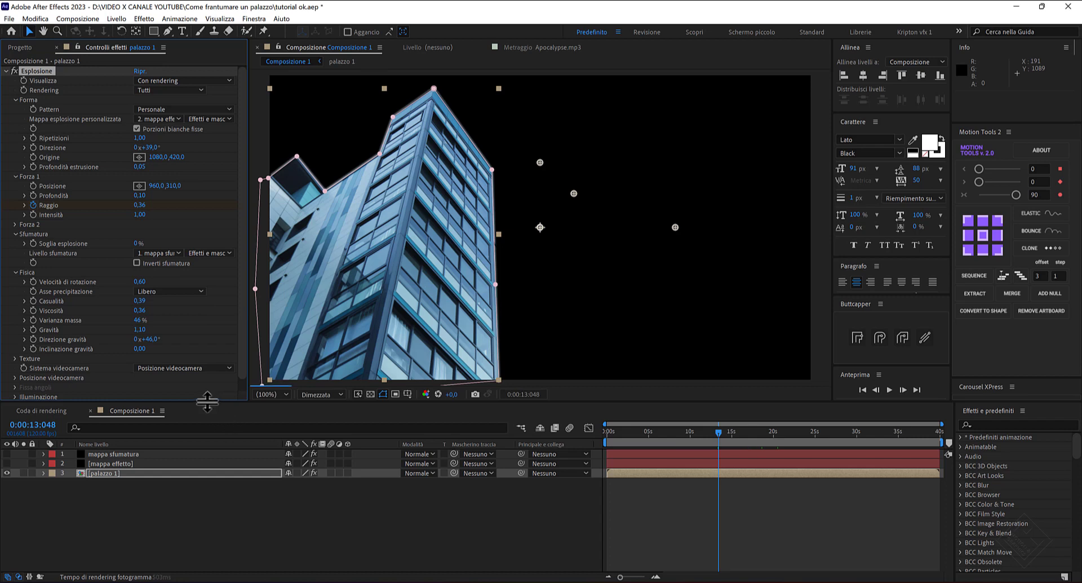
{"action": "left_click", "coordinate": [140, 281]}
{"action": "left_click_drag", "start_coordinate": [139, 243], "coordinate": [171, 244]}
Step: Preview the explosion, scrub through the debris, and select palazzo 1
{"action": "key", "text": "space"}
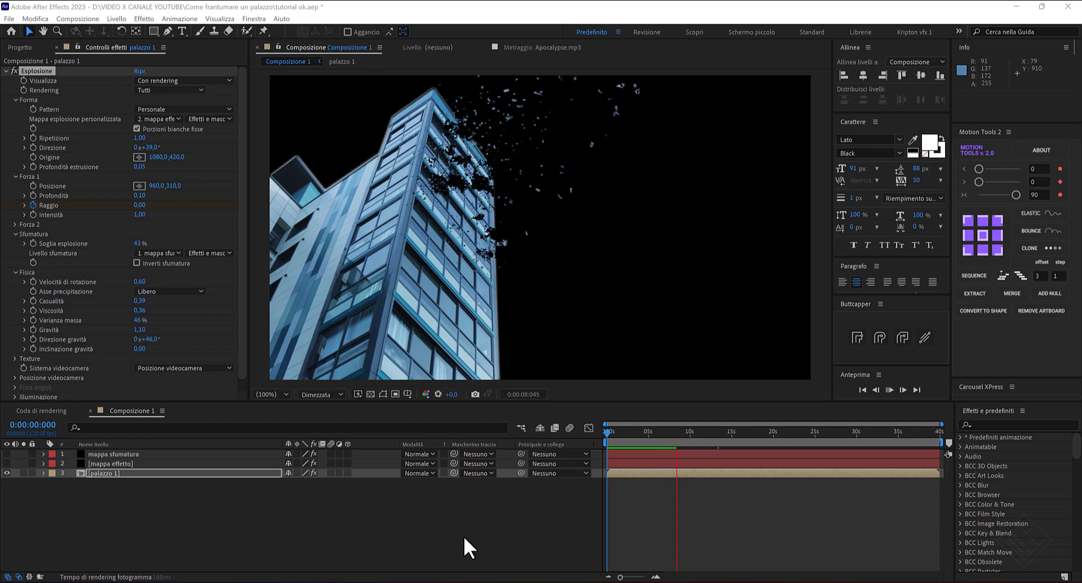
{"action": "left_click", "coordinate": [677, 438]}
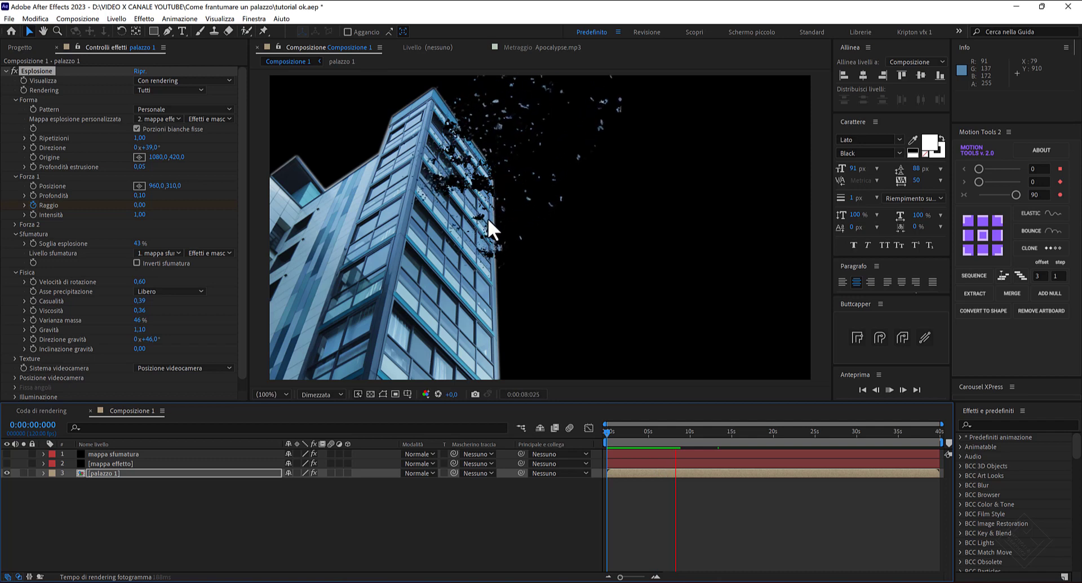
{"action": "left_click", "coordinate": [681, 432]}
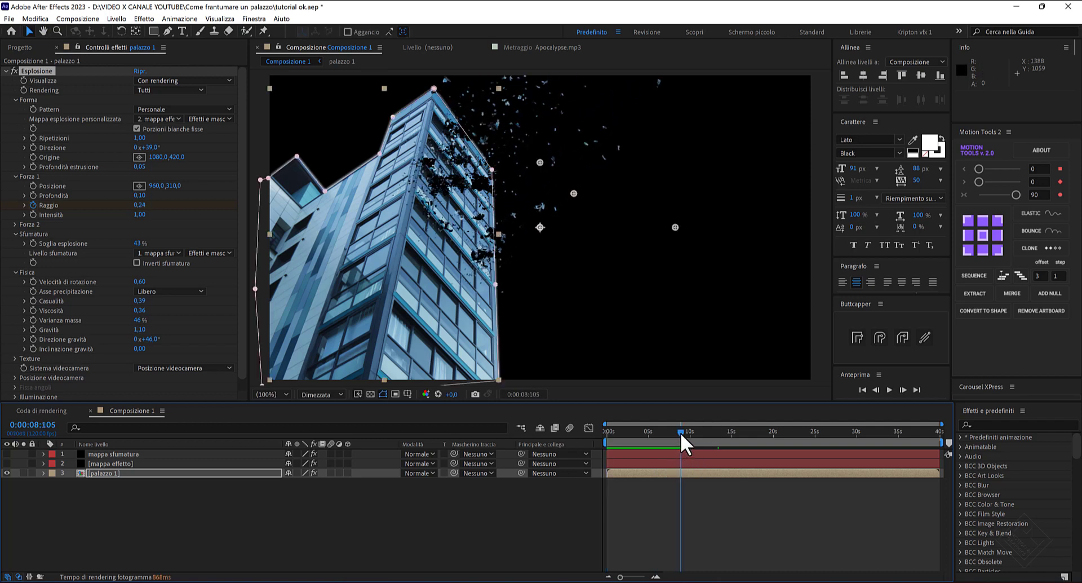
{"action": "left_click_drag", "start_coordinate": [681, 432], "coordinate": [763, 451]}
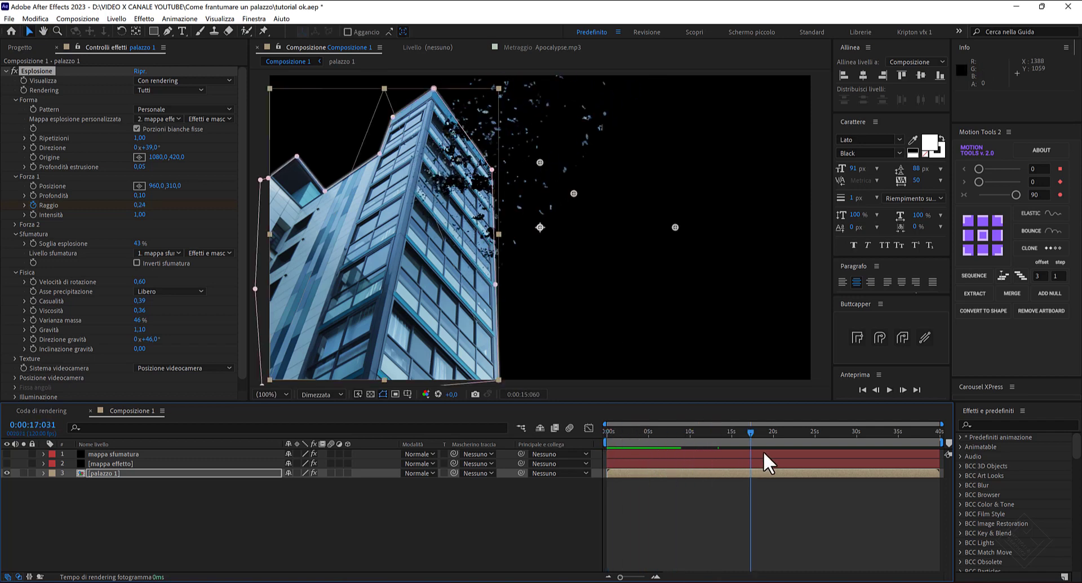
{"action": "left_click_drag", "start_coordinate": [763, 451], "coordinate": [679, 453]}
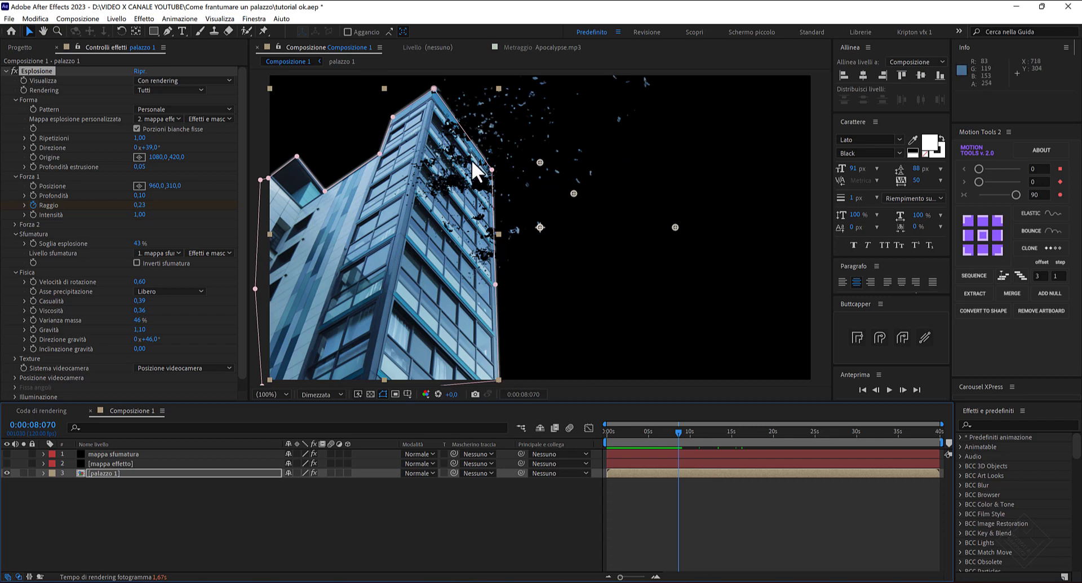
{"action": "left_click", "coordinate": [100, 475]}
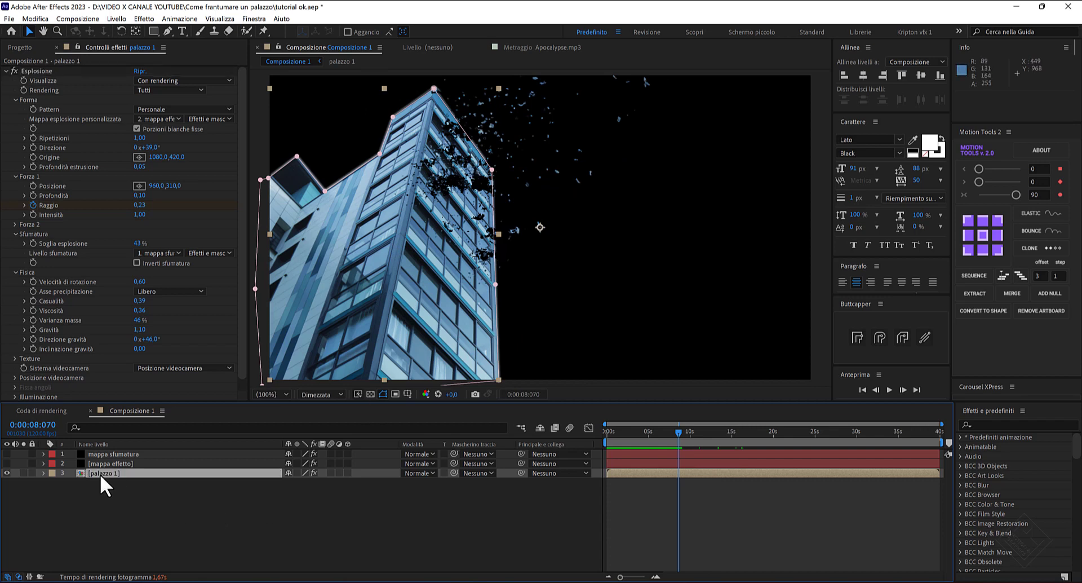
Step: Set Composizione 1's frame rate to 120 fps
{"action": "key", "text": "ctrl+k"}
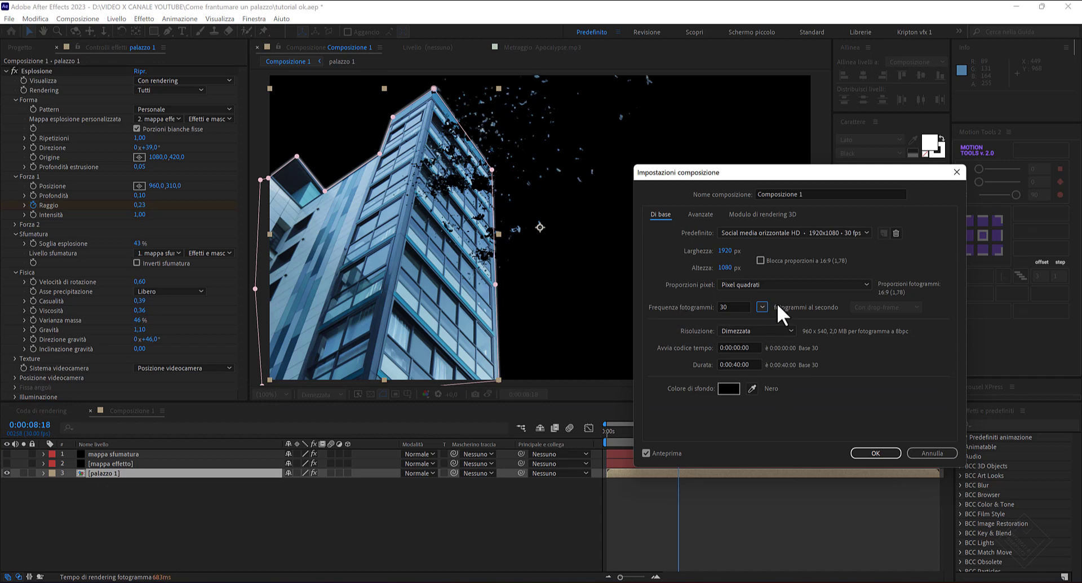
{"action": "left_click", "coordinate": [761, 307]}
{"action": "left_click", "coordinate": [774, 453]}
{"action": "left_click", "coordinate": [873, 452]}
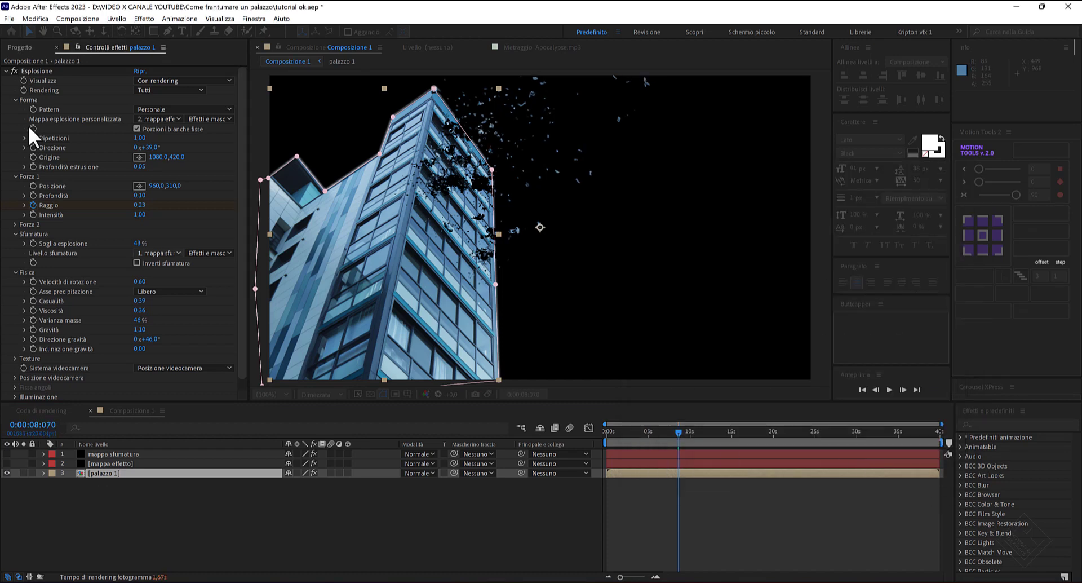
Step: Queue Composizione 1 for rendering as QuickTime with RGB + Alfa channels
{"action": "left_click", "coordinate": [9, 19]}
{"action": "mouse_move", "coordinate": [43, 182]}
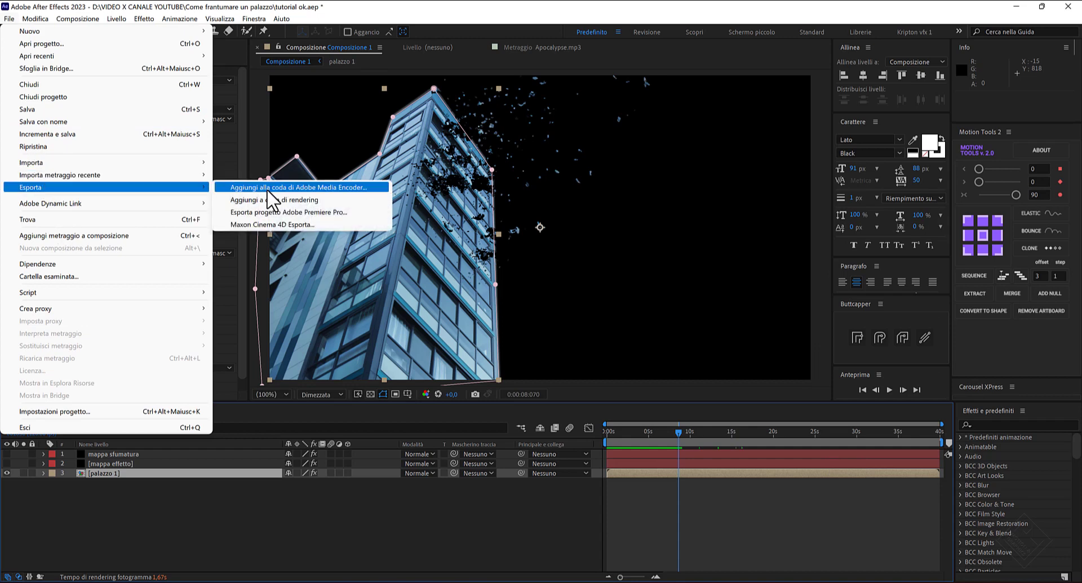
{"action": "left_click", "coordinate": [271, 199]}
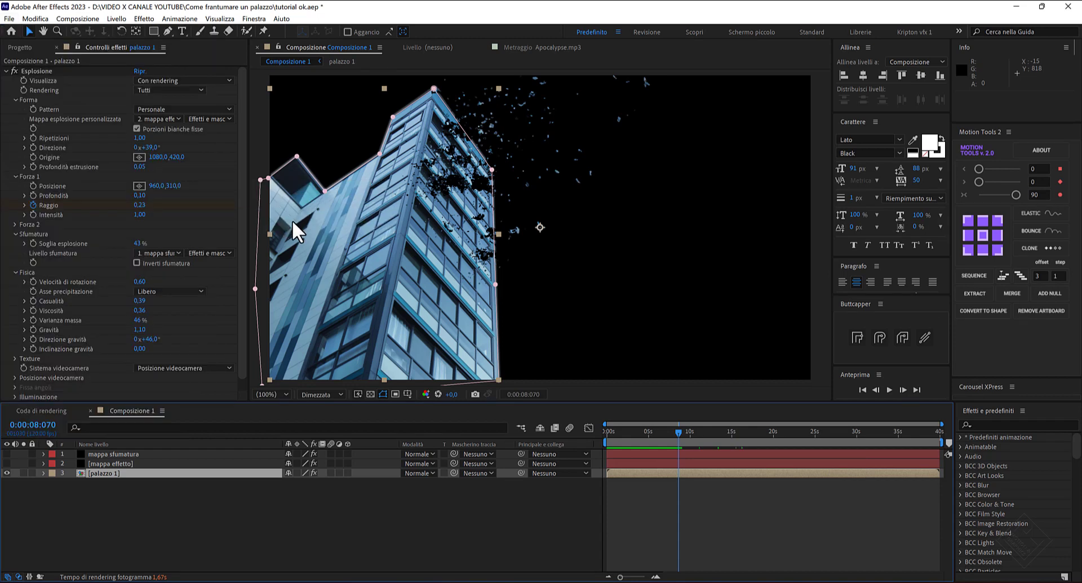
{"action": "left_click", "coordinate": [206, 505]}
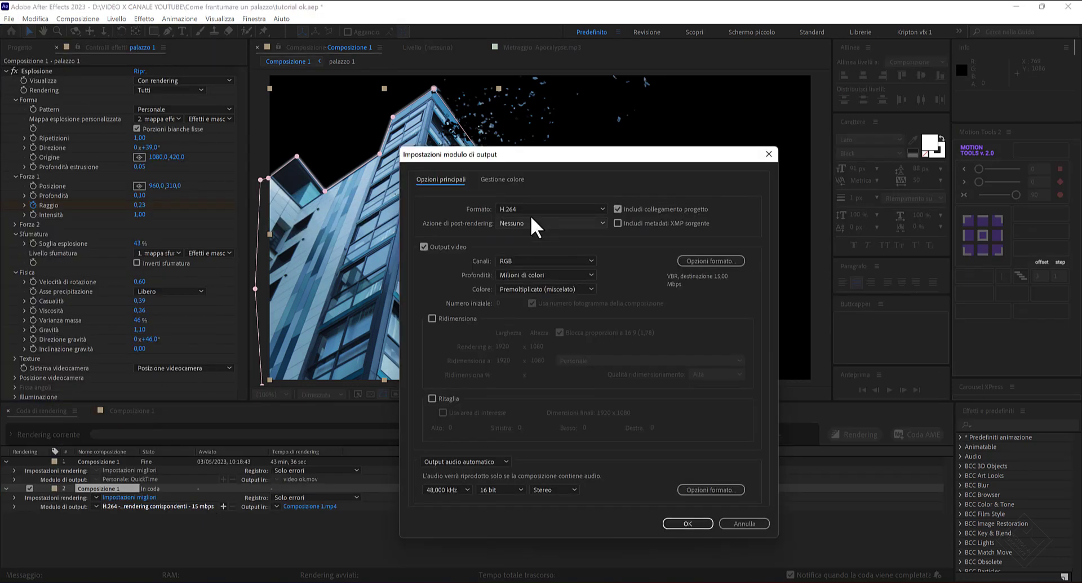
{"action": "left_click", "coordinate": [566, 206]}
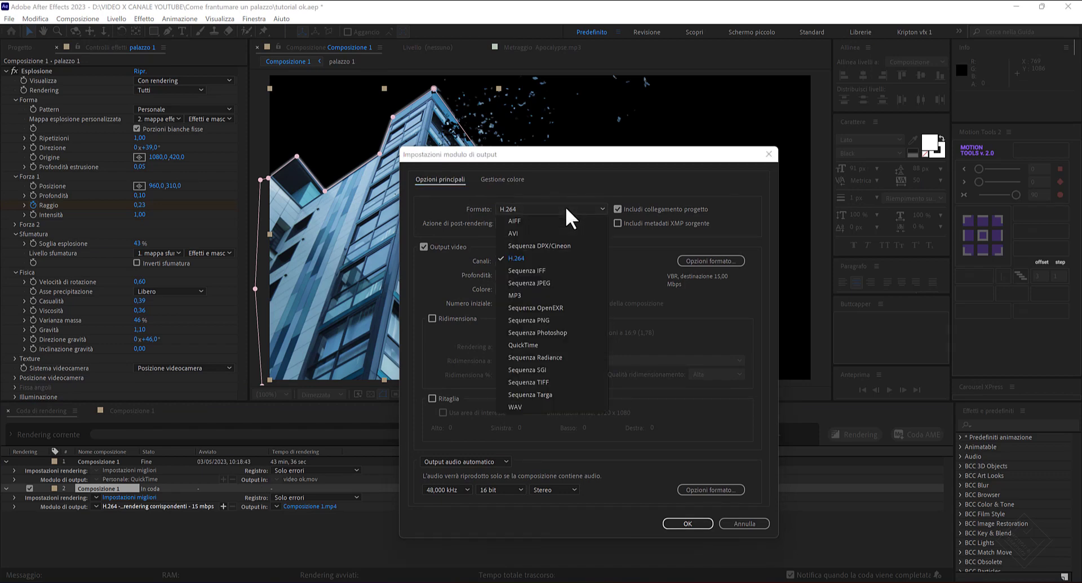
{"action": "left_click", "coordinate": [522, 345]}
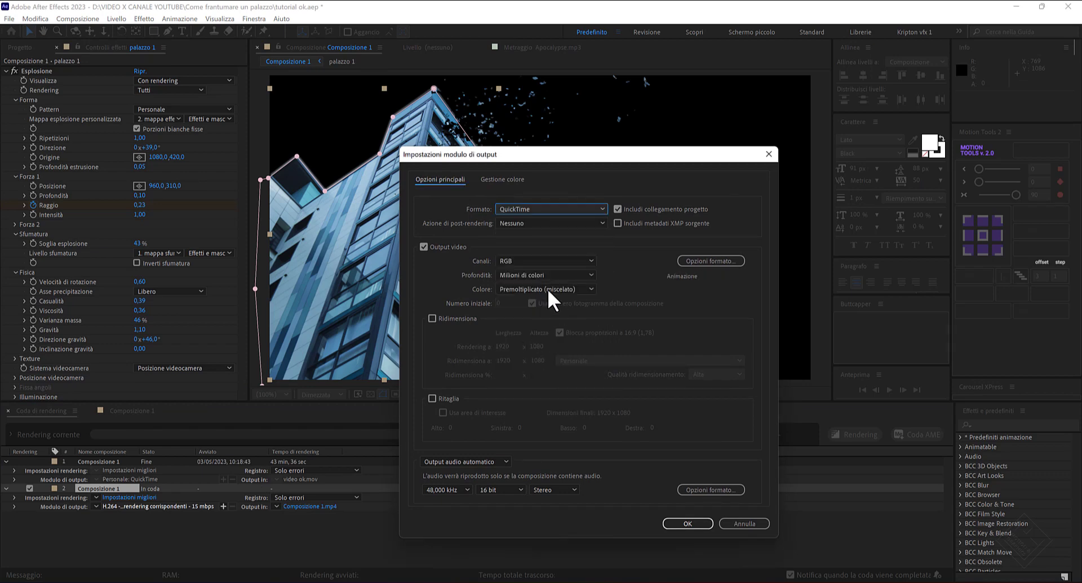
{"action": "left_click", "coordinate": [515, 261]}
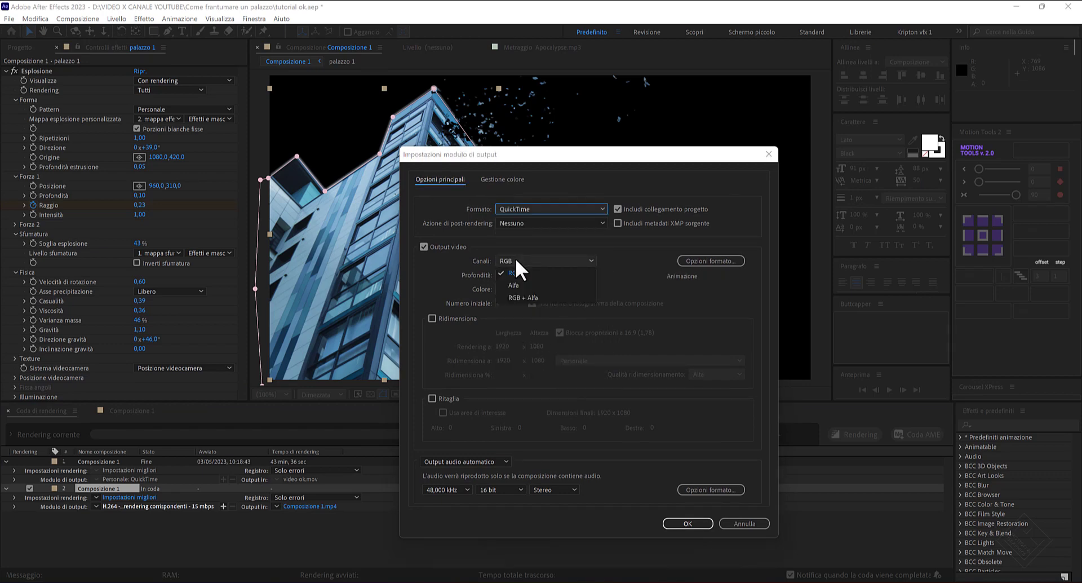
{"action": "left_click", "coordinate": [517, 296]}
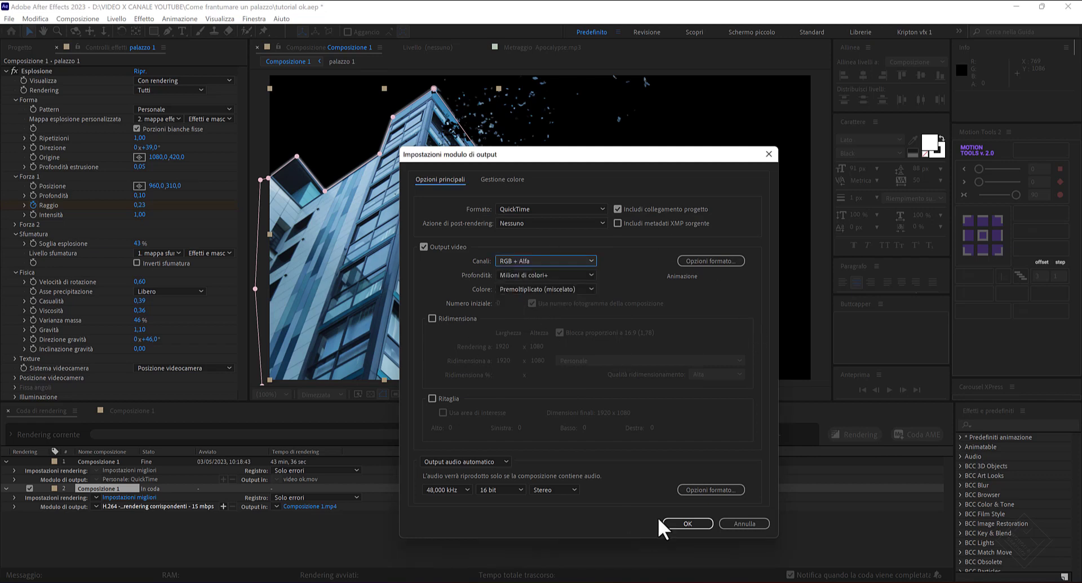
{"action": "left_click", "coordinate": [683, 522]}
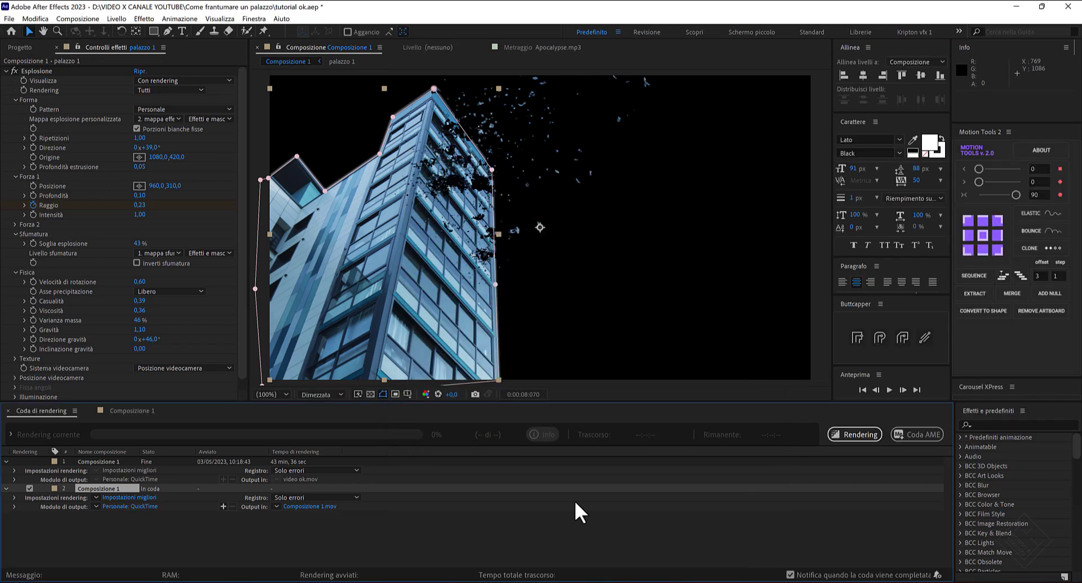
Step: Set the render output file to ok.mov
{"action": "left_click", "coordinate": [309, 505]}
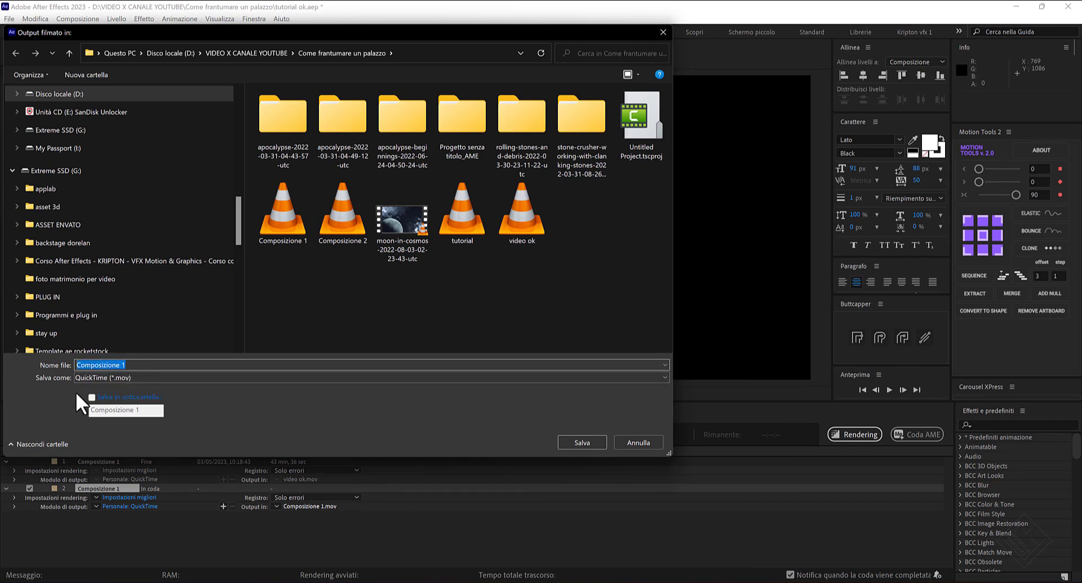
{"action": "type", "text": "ok"}
{"action": "left_click", "coordinate": [565, 442]}
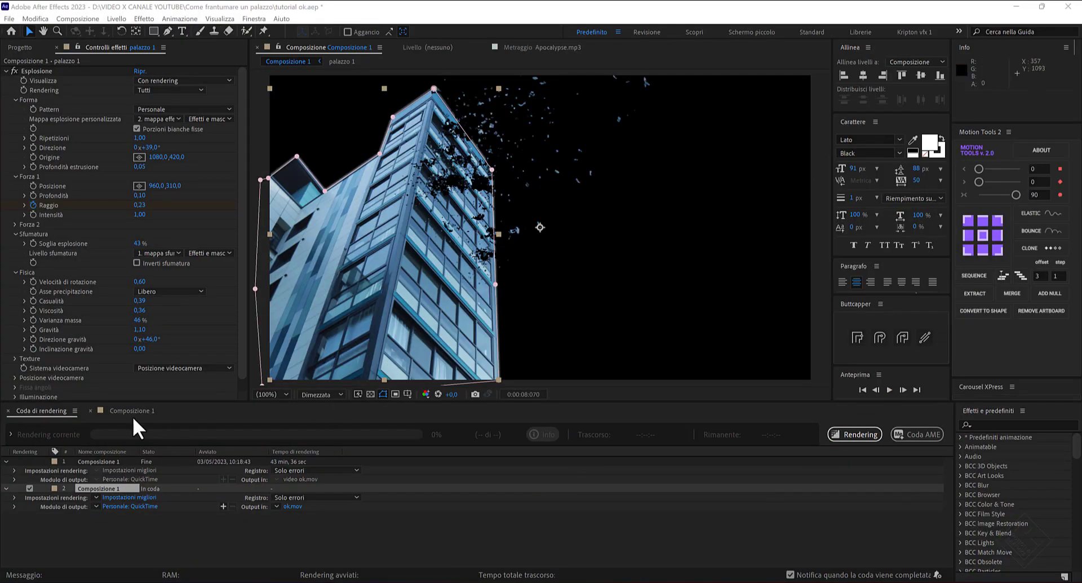
Step: Create a new 30 fps composition named 'frantumazione' from the Project panel
{"action": "left_click", "coordinate": [130, 410]}
{"action": "left_click", "coordinate": [20, 47]}
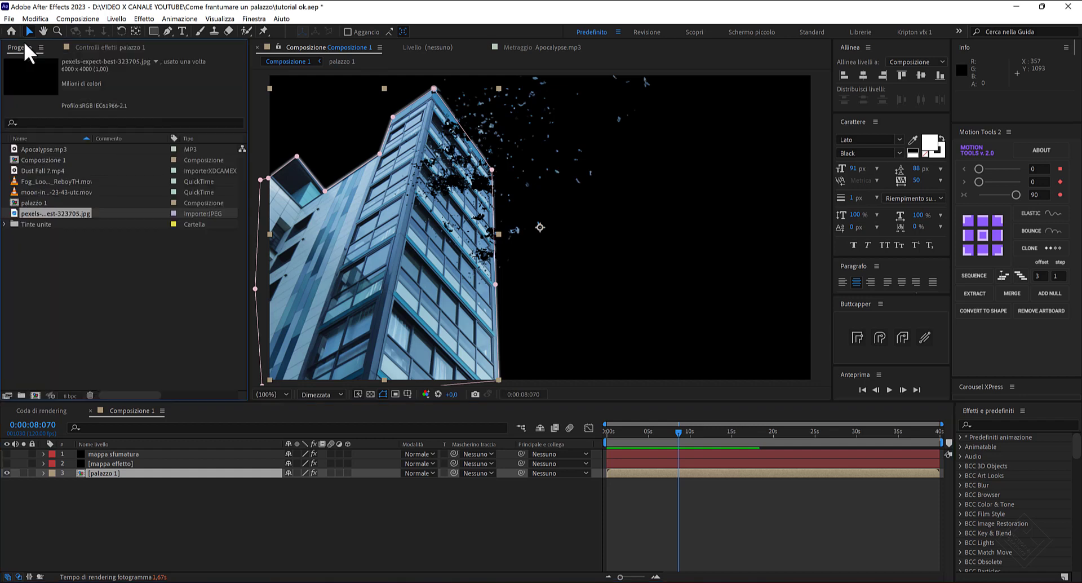
{"action": "left_click", "coordinate": [34, 395]}
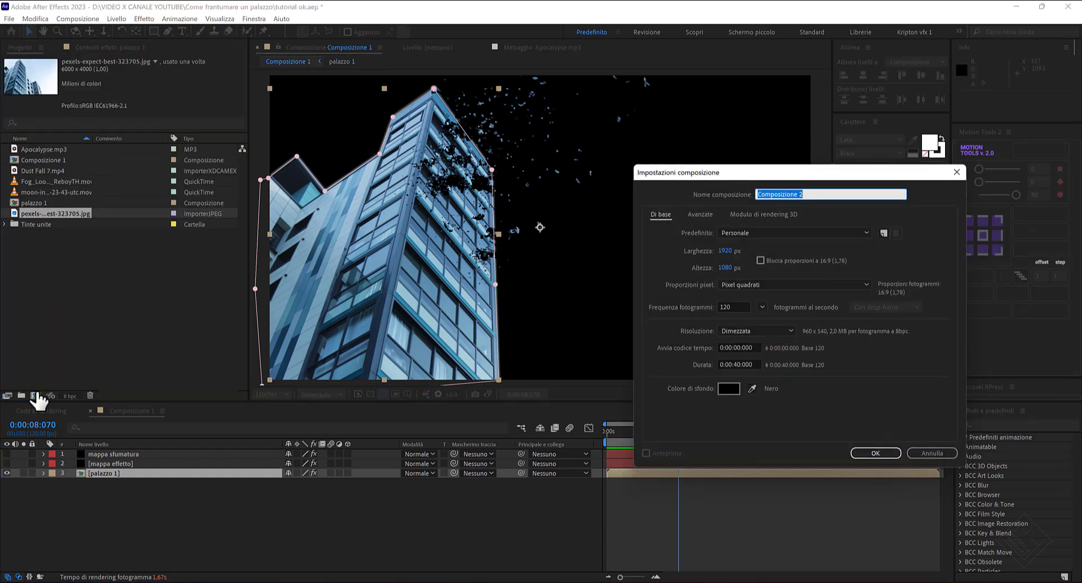
{"action": "type", "text": "fran"}
{"action": "type", "text": "tumazione"}
{"action": "left_click", "coordinate": [762, 307]}
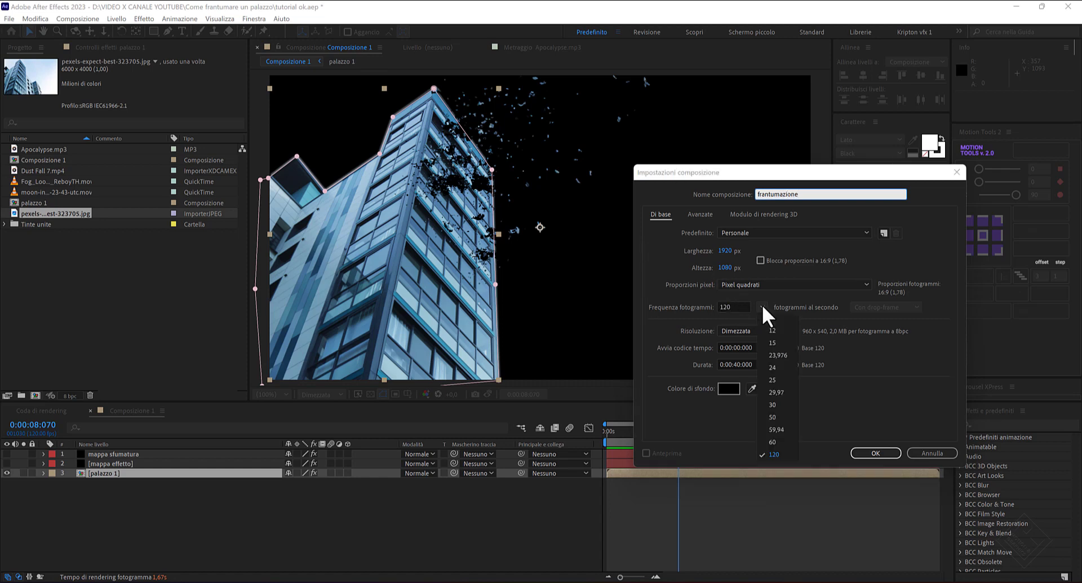
{"action": "left_click", "coordinate": [770, 405]}
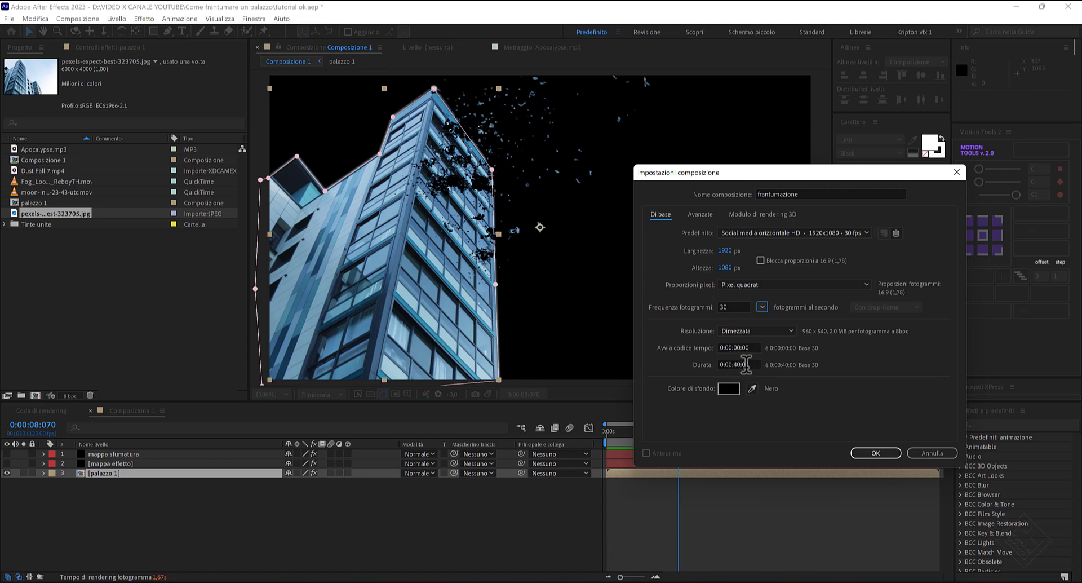
{"action": "left_click", "coordinate": [887, 449]}
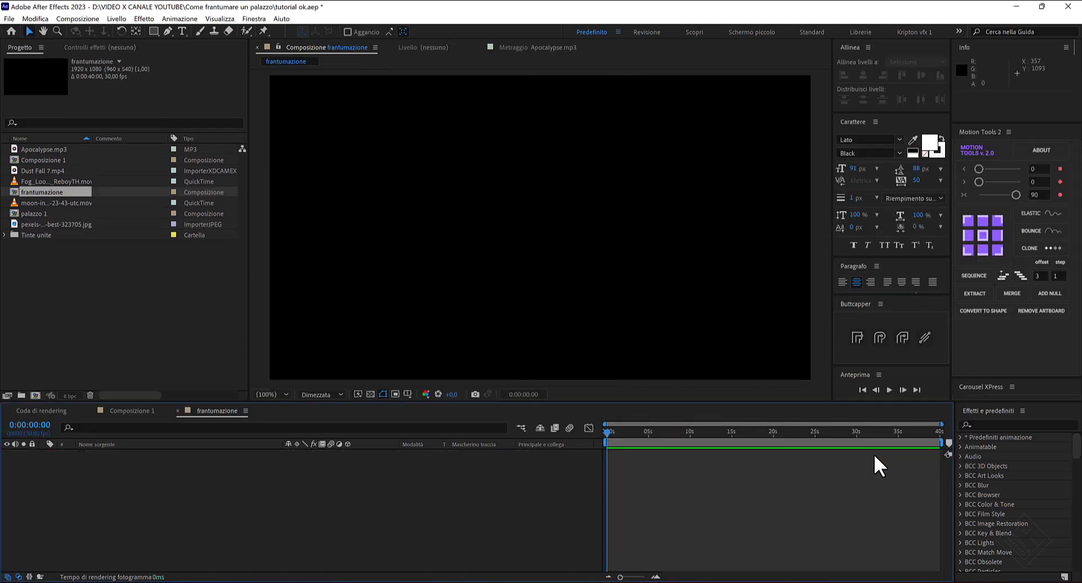
Step: Import ok.mov, place it in frantumazione, and preview it over transparency and black
{"action": "double_click", "coordinate": [71, 297]}
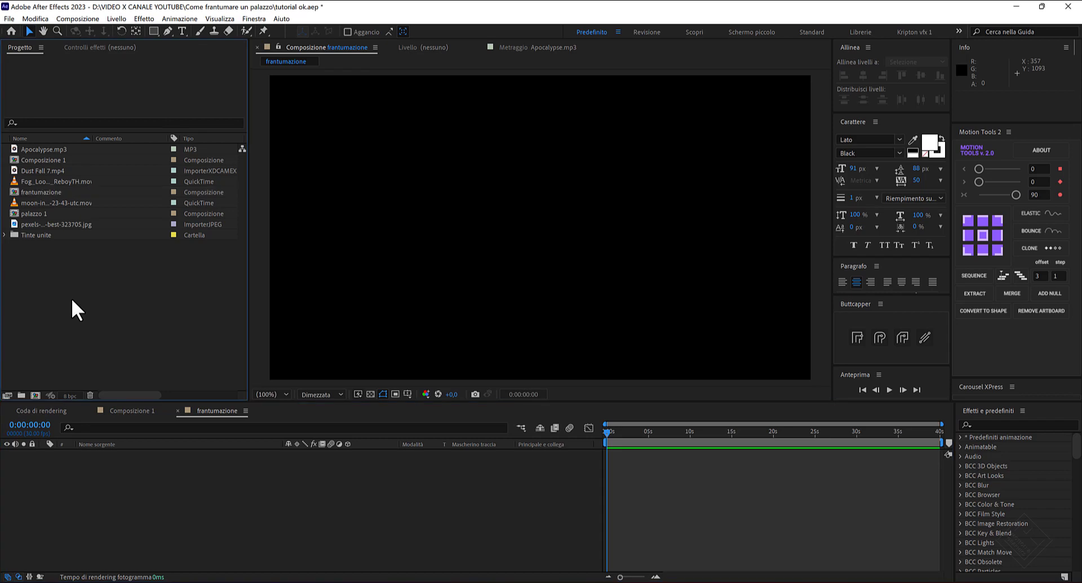
{"action": "double_click", "coordinate": [633, 309]}
{"action": "left_click_drag", "start_coordinate": [39, 246], "coordinate": [128, 500]}
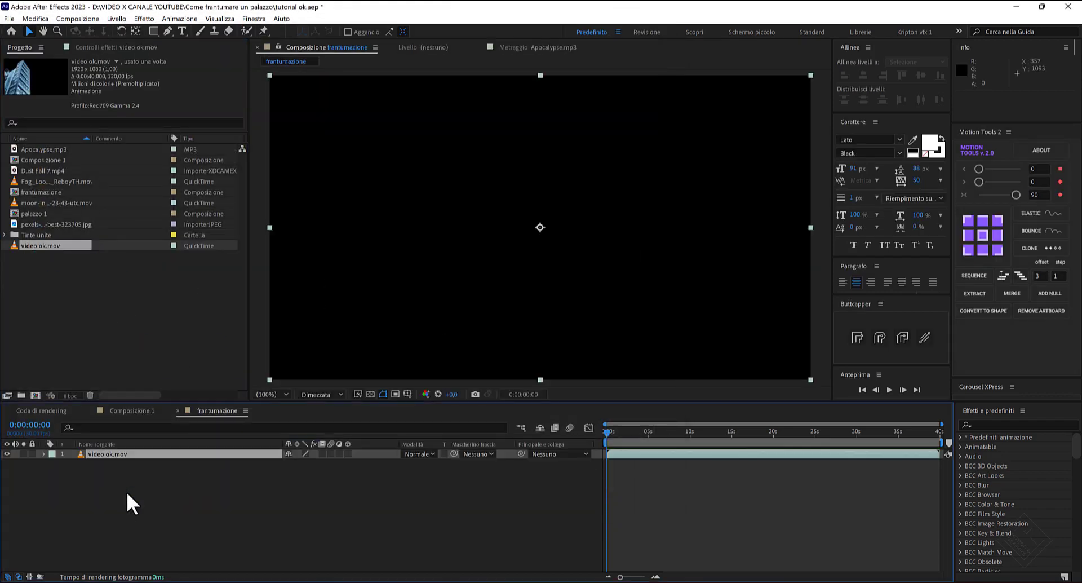
{"action": "key", "text": "space"}
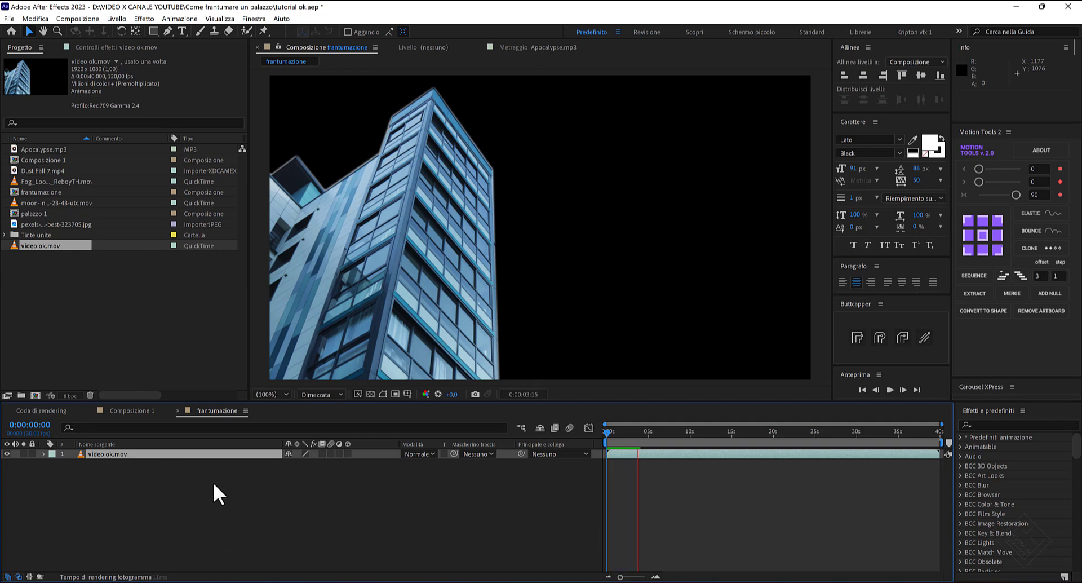
{"action": "left_click", "coordinate": [370, 393]}
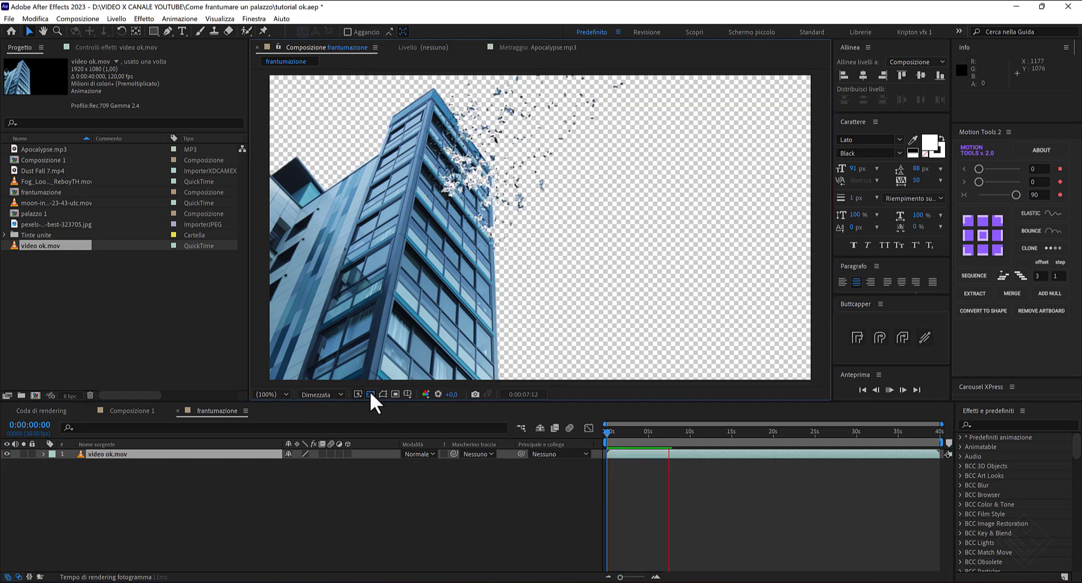
{"action": "left_click", "coordinate": [370, 393]}
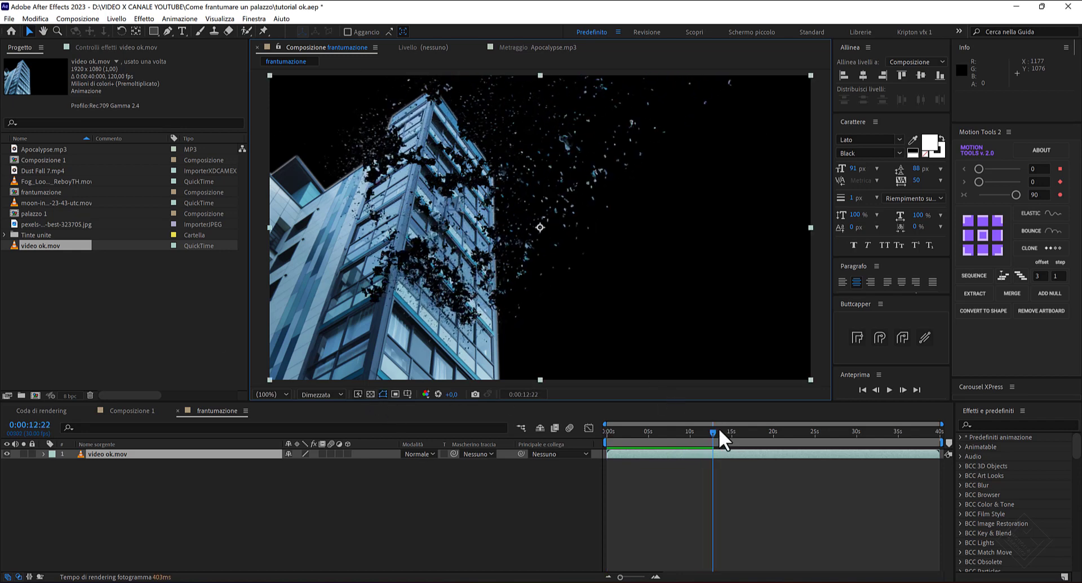
{"action": "left_click_drag", "start_coordinate": [719, 432], "coordinate": [609, 431]}
{"action": "key", "text": "space"}
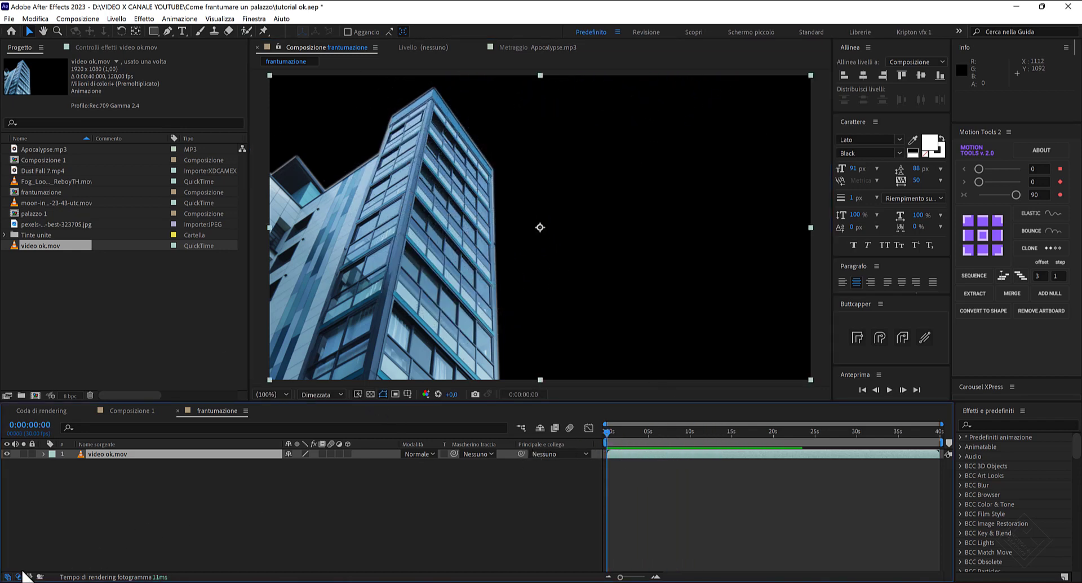
Step: Time-stretch the ok.mov layer to 250% and enable frame blending
{"action": "left_click", "coordinate": [28, 577]}
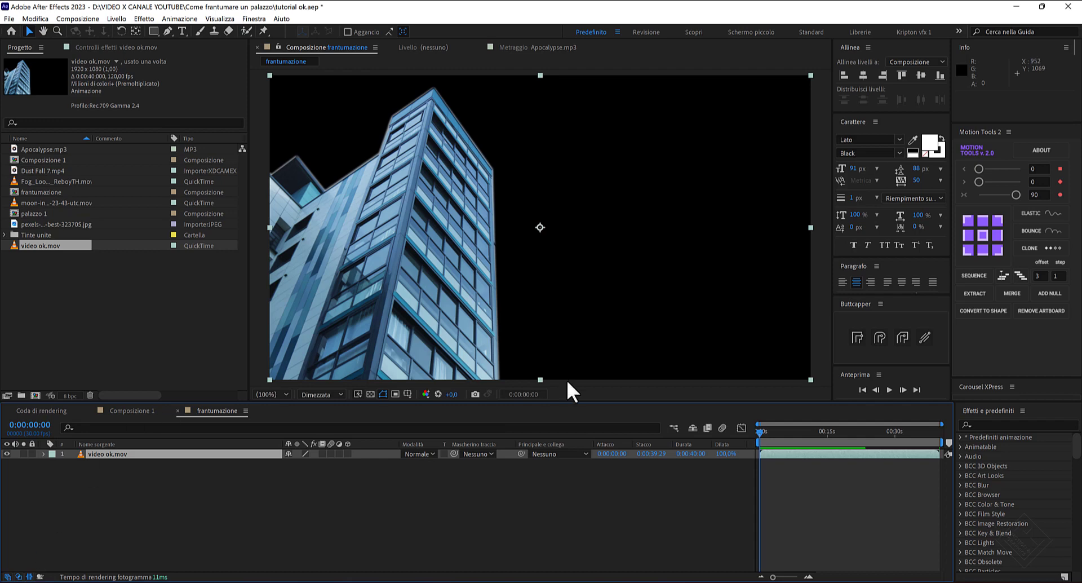
{"action": "left_click", "coordinate": [725, 453]}
{"action": "type", "text": "2"}
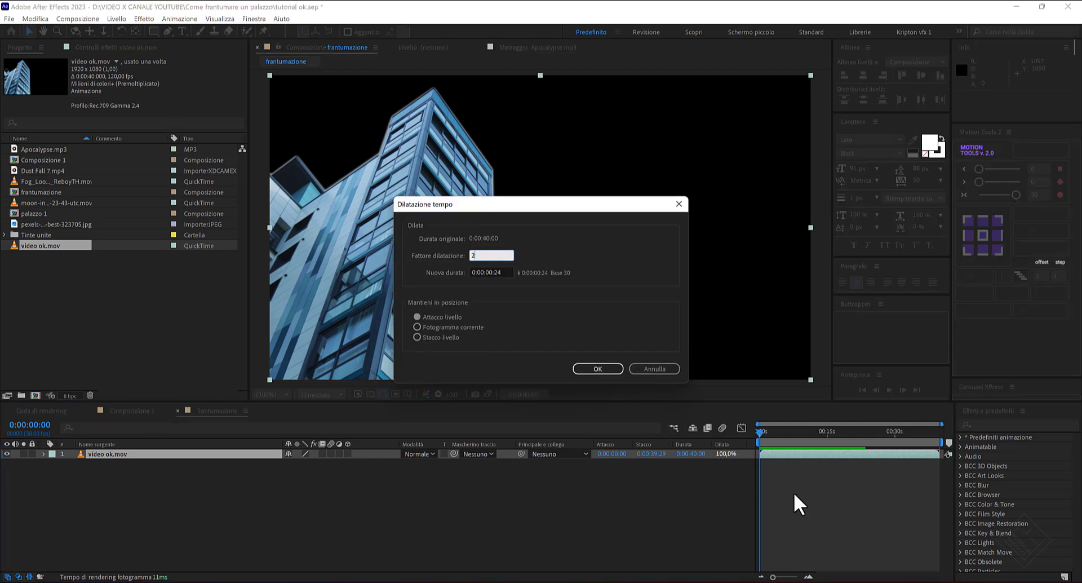
{"action": "type", "text": "50"}
{"action": "key", "text": "Return"}
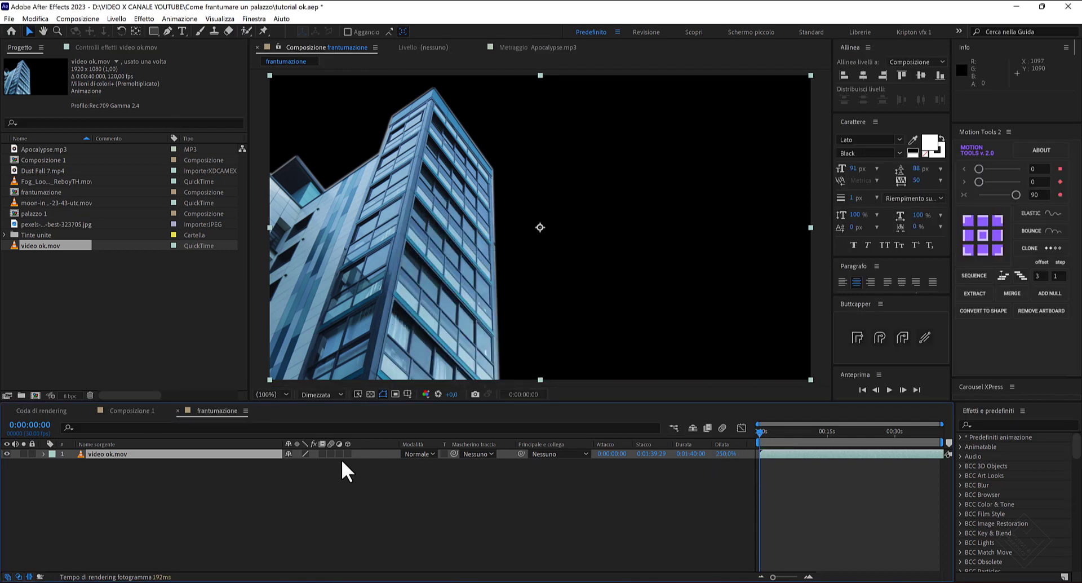
{"action": "left_click", "coordinate": [322, 454]}
Step: Add the moon-in-cosmos clip to frantumazione and scrub through the shatter
{"action": "left_click_drag", "start_coordinate": [32, 197], "coordinate": [143, 475]}
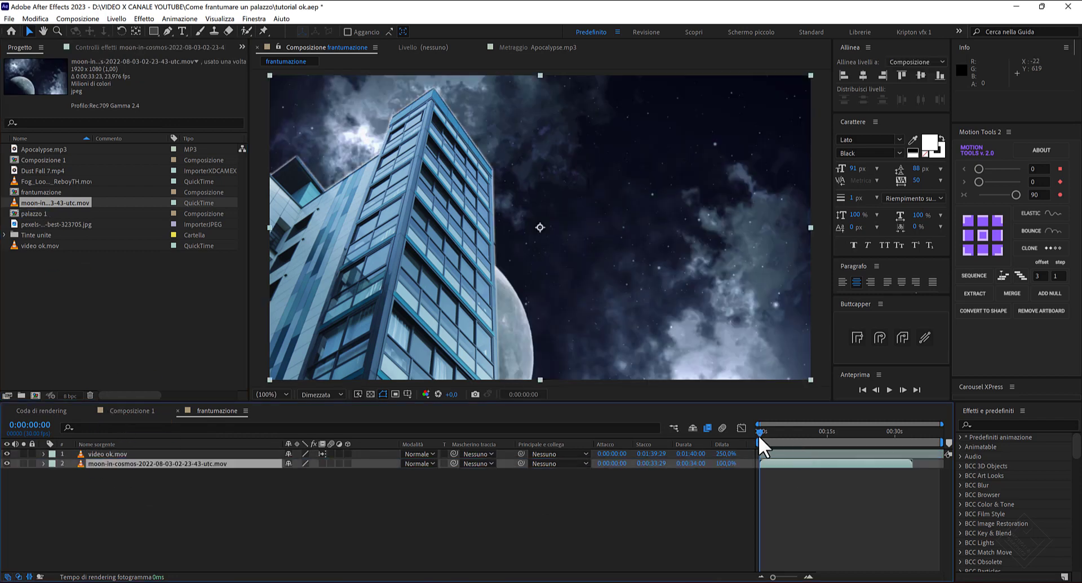
{"action": "left_click_drag", "start_coordinate": [759, 435], "coordinate": [901, 449]}
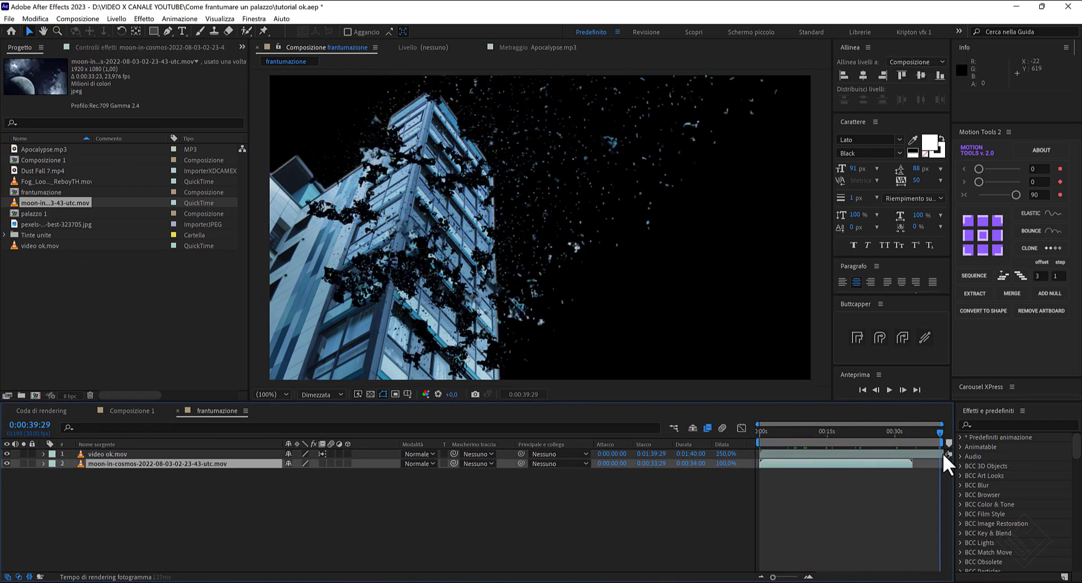
{"action": "left_click_drag", "start_coordinate": [902, 449], "coordinate": [755, 463]}
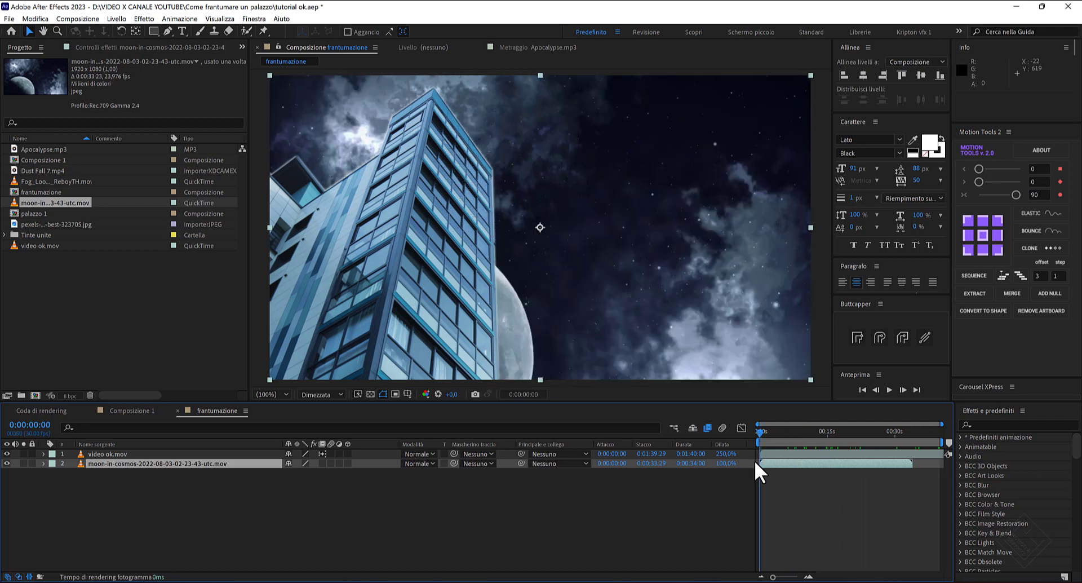
Step: Apply Curve to the background, lowering the red and RGB curves slightly to darken it
{"action": "key", "text": "ctrl+space"}
{"action": "type", "text": "curve"}
{"action": "key", "text": "Return"}
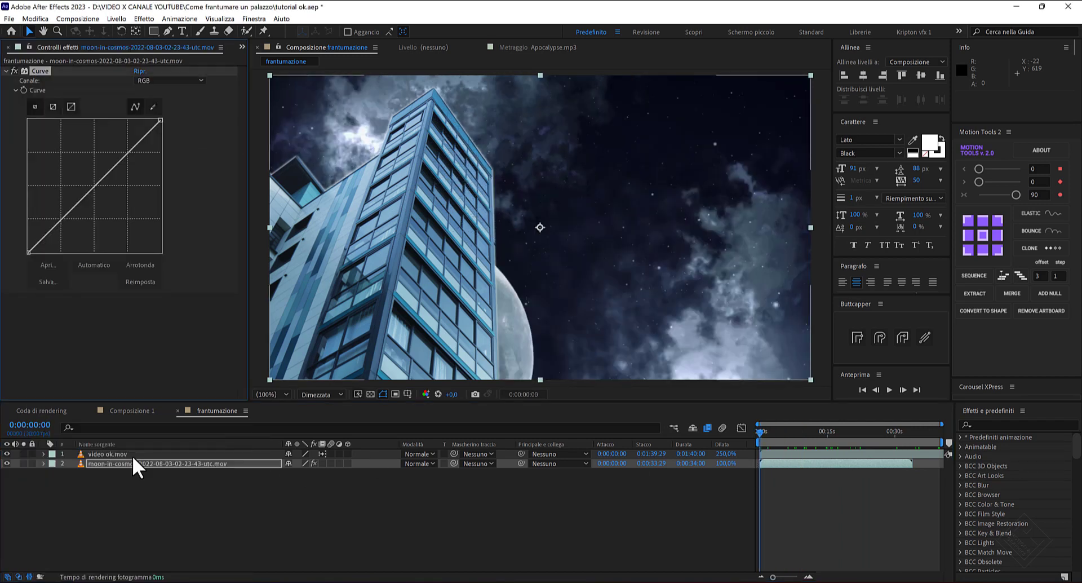
{"action": "left_click", "coordinate": [167, 80]}
{"action": "left_click", "coordinate": [163, 125]}
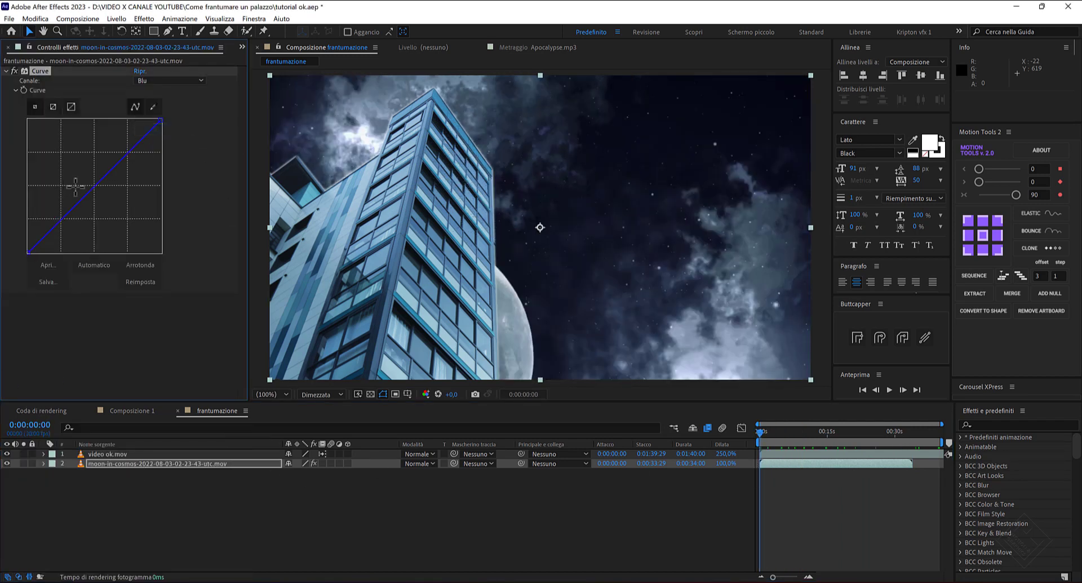
{"action": "left_click", "coordinate": [167, 80]}
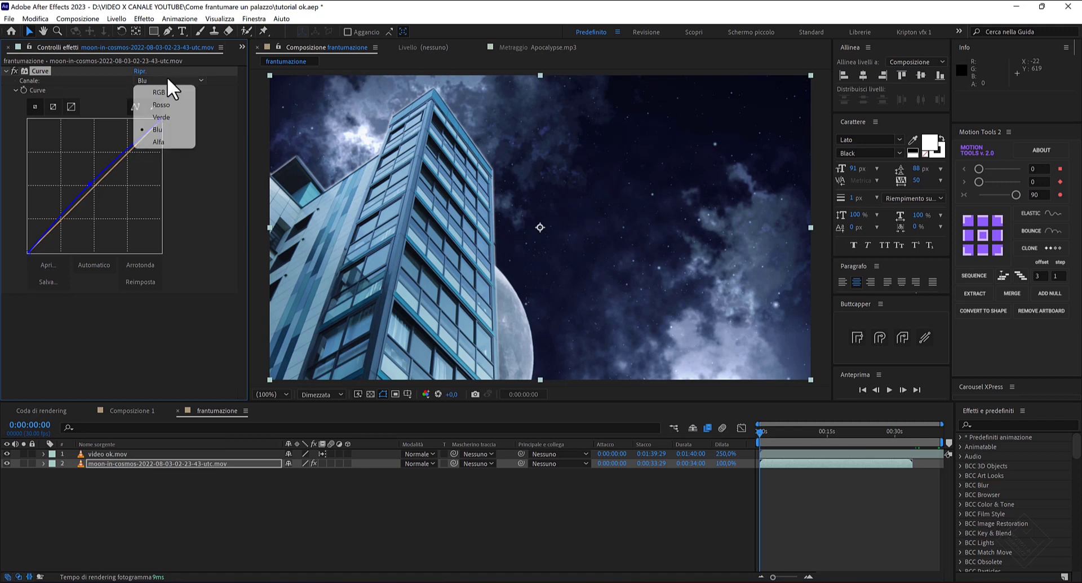
{"action": "left_click", "coordinate": [169, 107]}
{"action": "left_click_drag", "start_coordinate": [96, 185], "coordinate": [98, 191]}
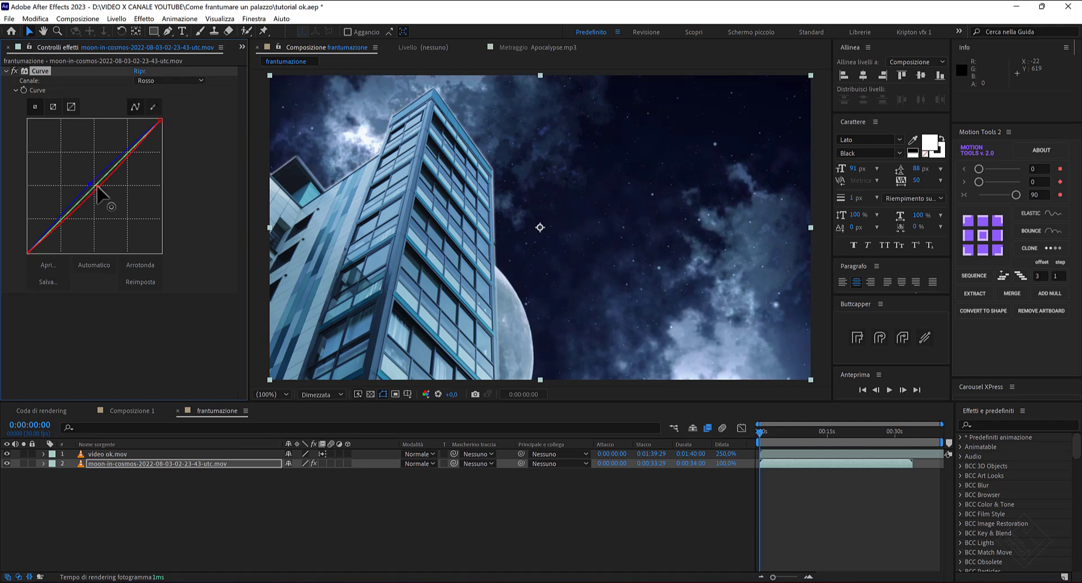
{"action": "left_click", "coordinate": [167, 80]}
{"action": "left_click", "coordinate": [167, 98]}
{"action": "left_click_drag", "start_coordinate": [93, 189], "coordinate": [94, 186]}
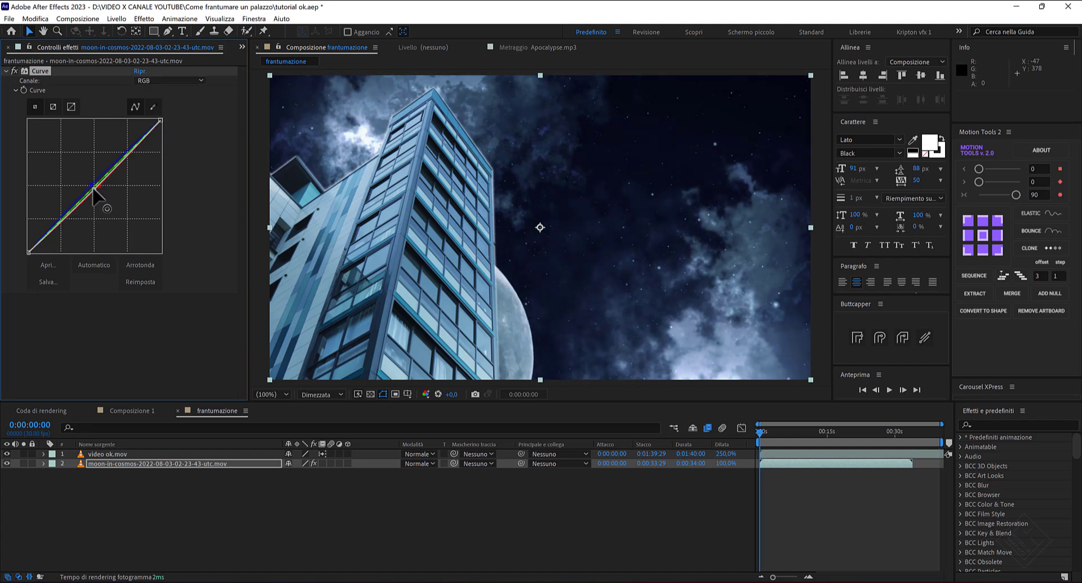
Step: Add Camera Lens Blur to the background with a radius of 2,0
{"action": "key", "text": "ctrl+space"}
{"action": "type", "text": "sfocatu"}
{"action": "key", "text": "Return"}
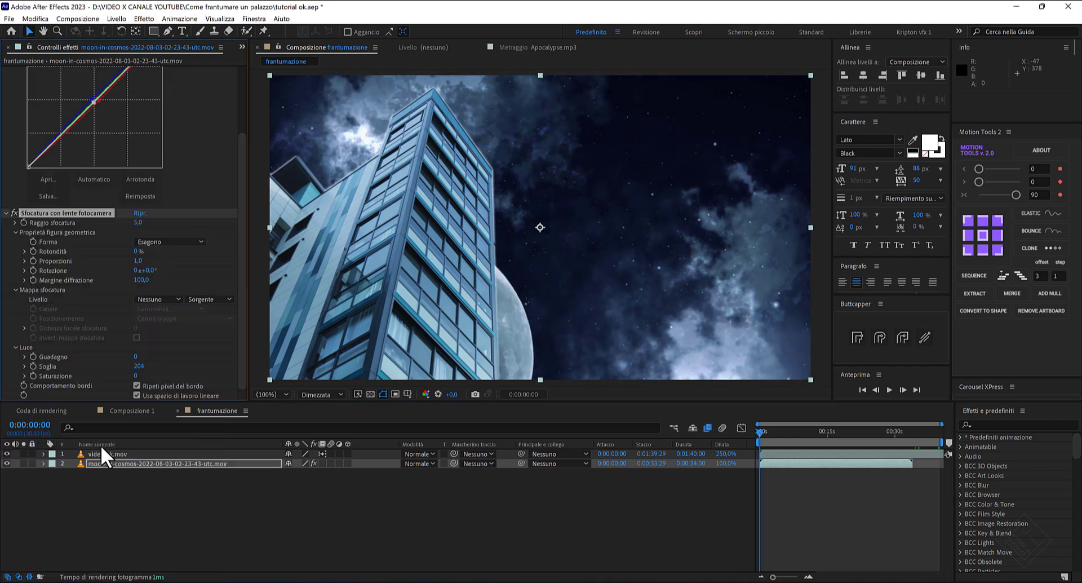
{"action": "left_click", "coordinate": [143, 222]}
{"action": "type", "text": "2"}
{"action": "key", "text": "Return"}
Step: Stretch the background to about 119% and offset ok.mov by 10:15 to retime the shatter
{"action": "left_click_drag", "start_coordinate": [726, 463], "coordinate": [742, 476]}
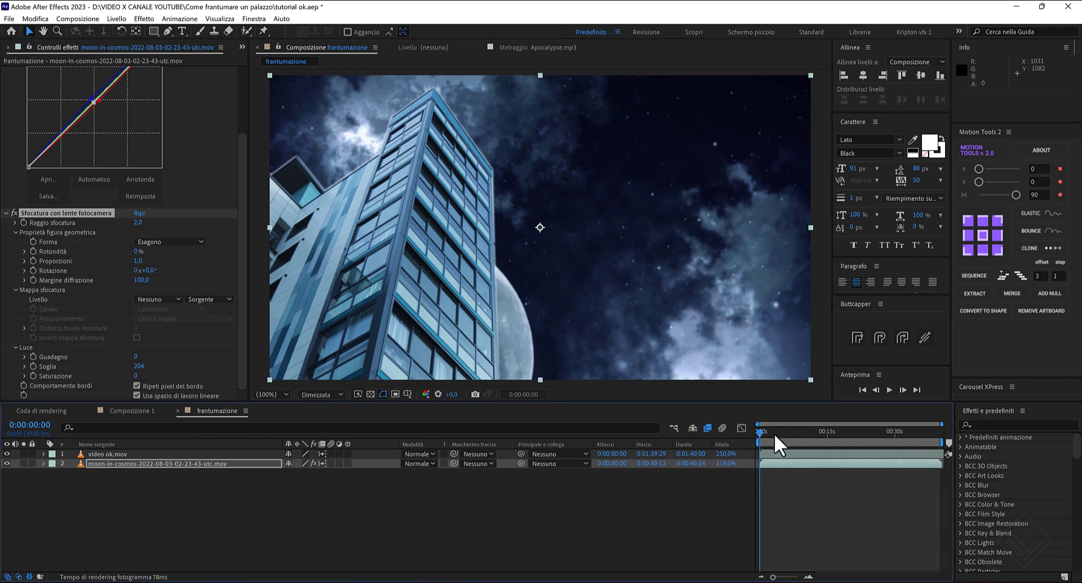
{"action": "key", "text": "space"}
{"action": "key", "text": "space"}
{"action": "mouse_move", "coordinate": [821, 454]}
{"action": "left_mouse_down"}
{"action": "mouse_move", "coordinate": [781, 453]}
{"action": "mouse_move", "coordinate": [777, 431]}
{"action": "left_mouse_up"}
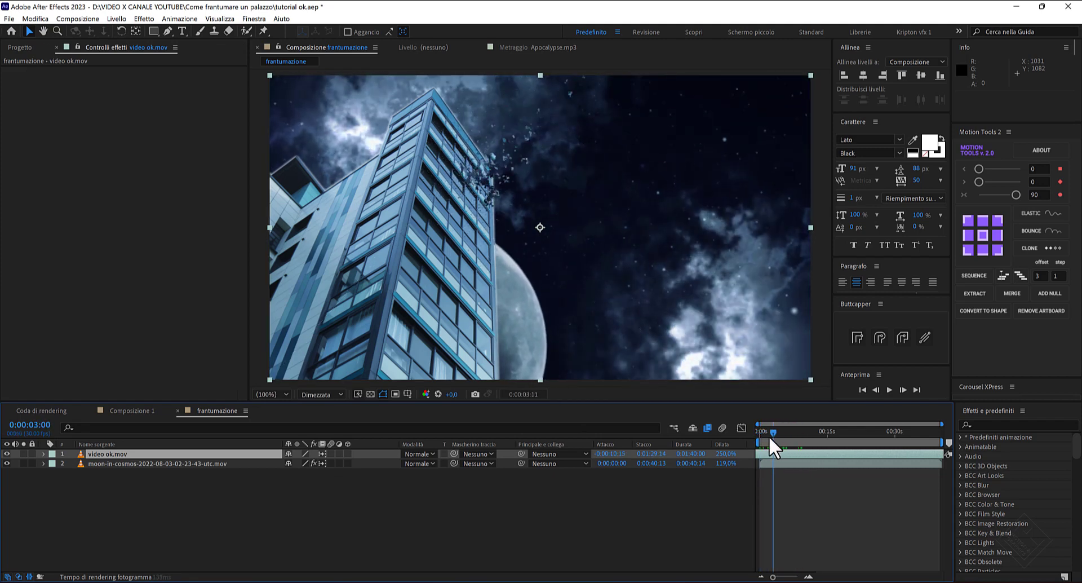
{"action": "mouse_move", "coordinate": [776, 431]}
{"action": "left_mouse_down"}
{"action": "mouse_move", "coordinate": [756, 438]}
{"action": "mouse_move", "coordinate": [940, 430]}
{"action": "mouse_move", "coordinate": [761, 439]}
{"action": "left_mouse_up"}
Step: Add a new adjustment layer on top of frantumazione
{"action": "right_click", "coordinate": [165, 522]}
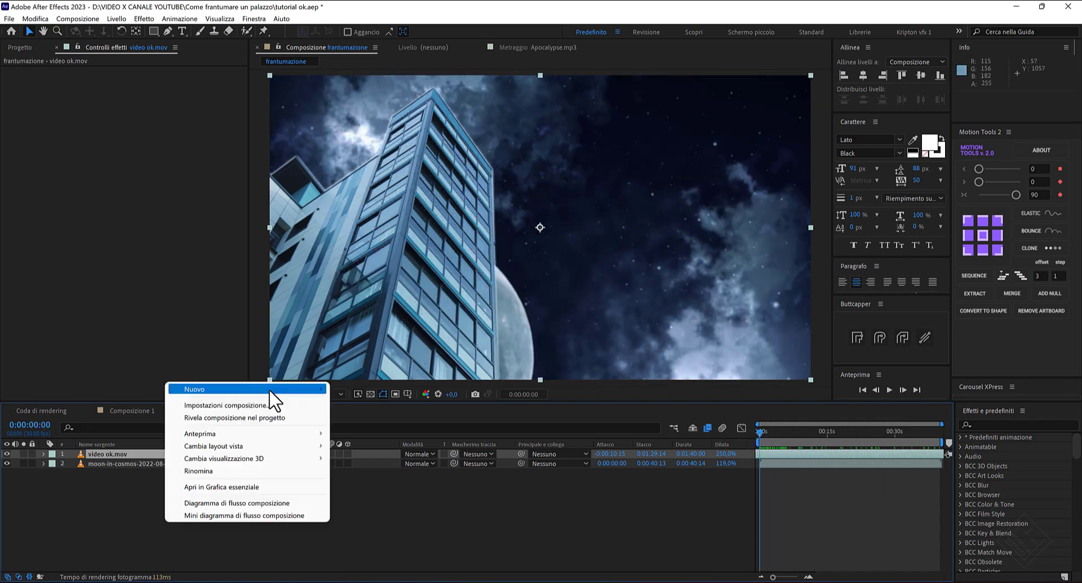
{"action": "mouse_move", "coordinate": [272, 390]}
{"action": "left_click", "coordinate": [388, 479]}
Step: Apply Tinta to the adjustment layer at 50% and check it at 0:00:20:00
{"action": "key", "text": "ctrl+space"}
{"action": "type", "text": "tint"}
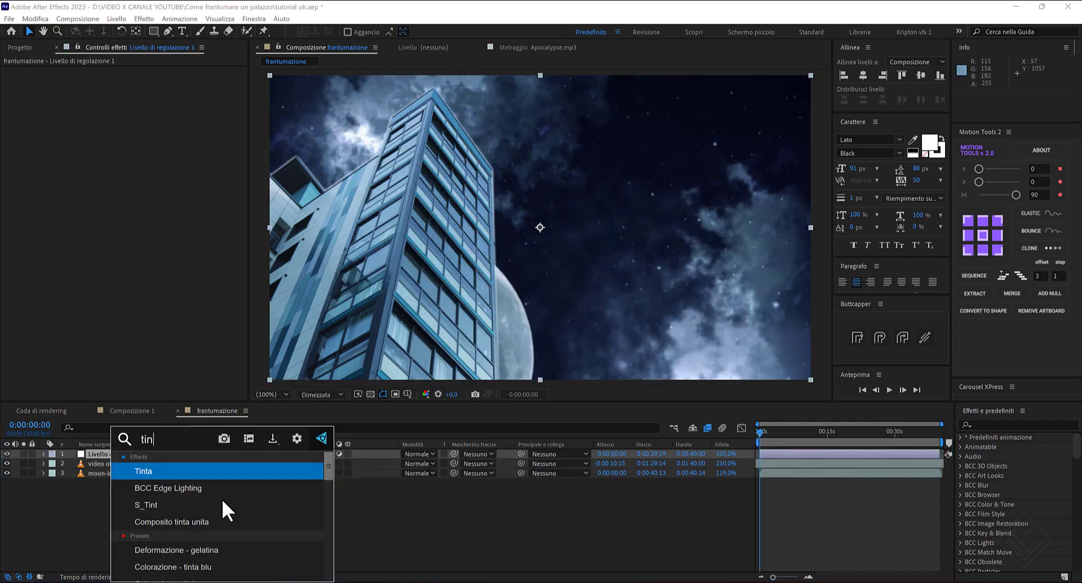
{"action": "key", "text": "Return"}
{"action": "left_click", "coordinate": [142, 100]}
{"action": "type", "text": "50"}
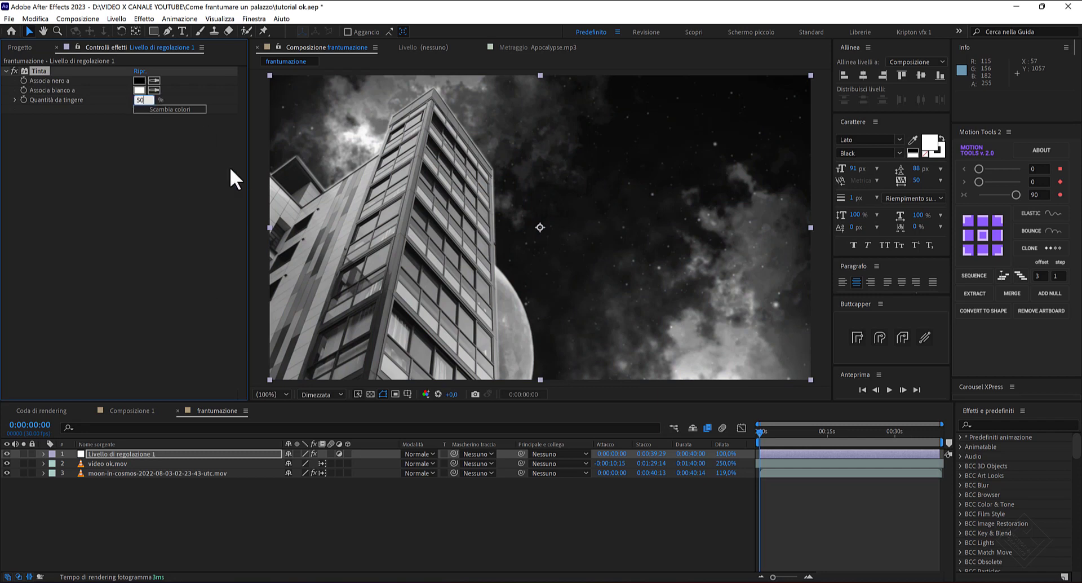
{"action": "key", "text": "Return"}
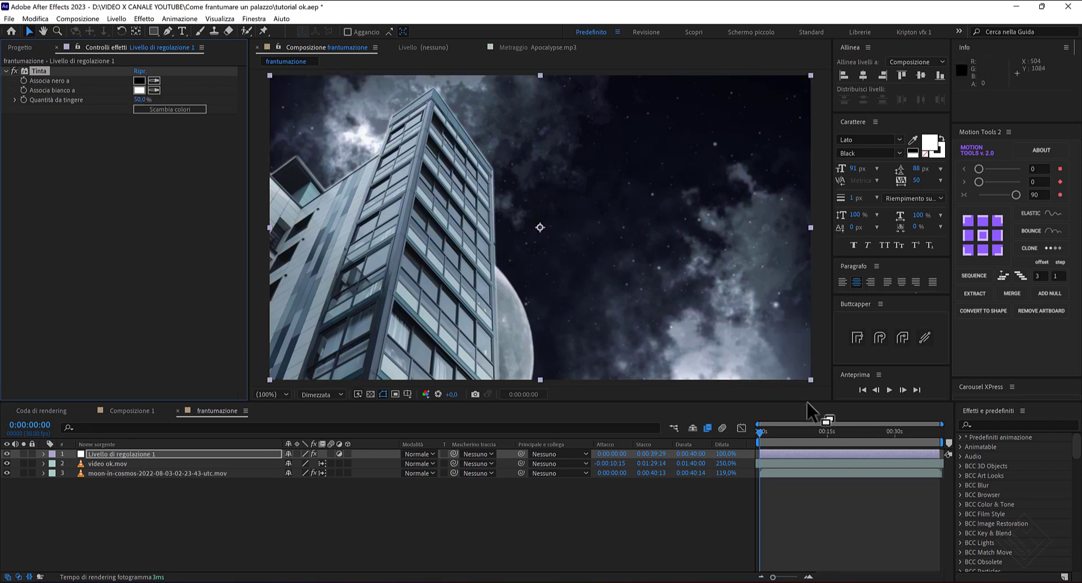
{"action": "left_click_drag", "start_coordinate": [760, 434], "coordinate": [834, 429]}
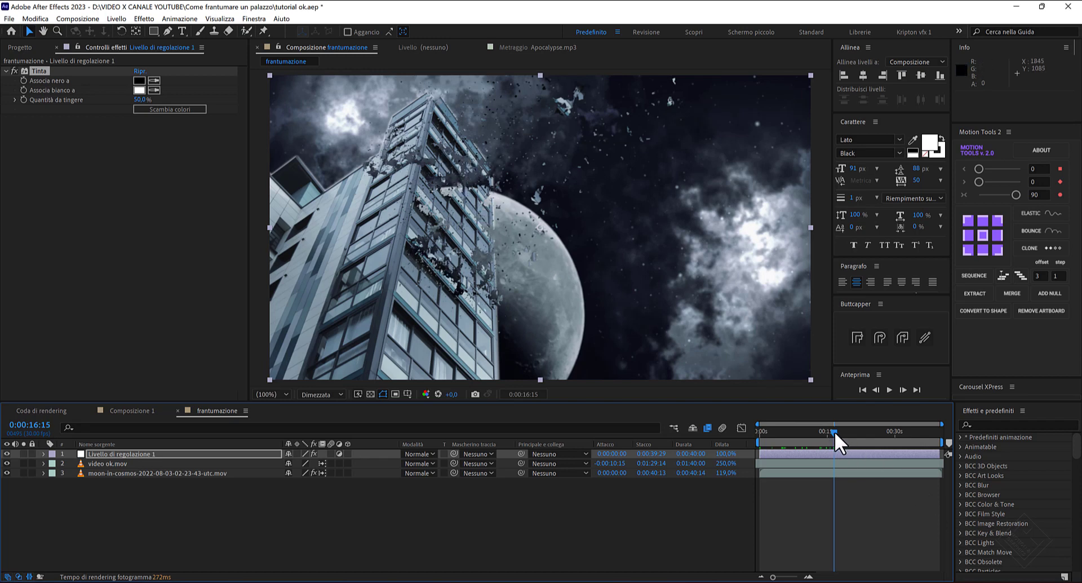
{"action": "left_click_drag", "start_coordinate": [835, 431], "coordinate": [850, 432]}
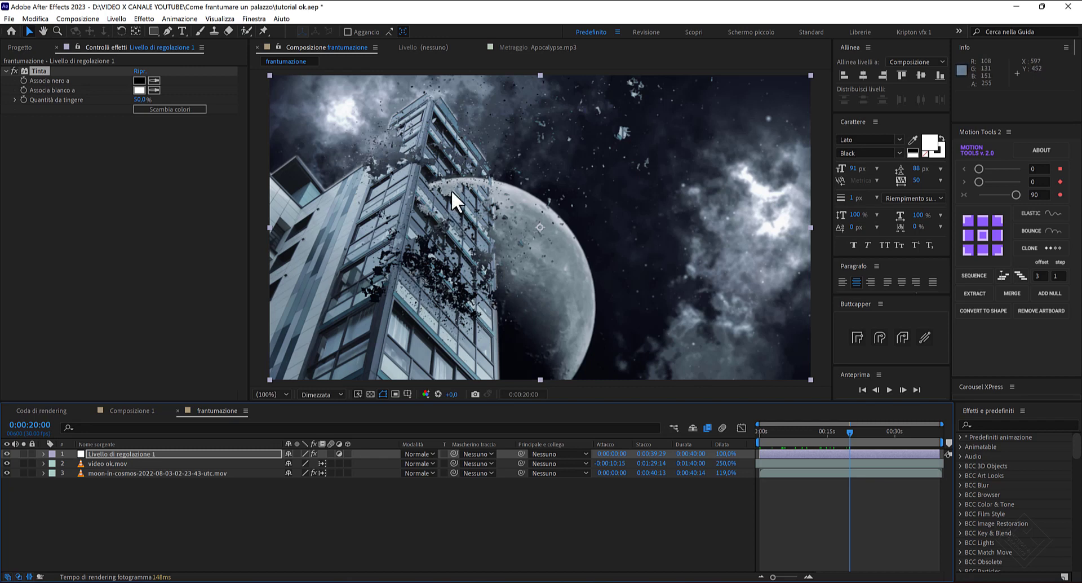
Step: Delete the Esplosione effect from palazzo 1 in Composizione 1
{"action": "left_click", "coordinate": [129, 411]}
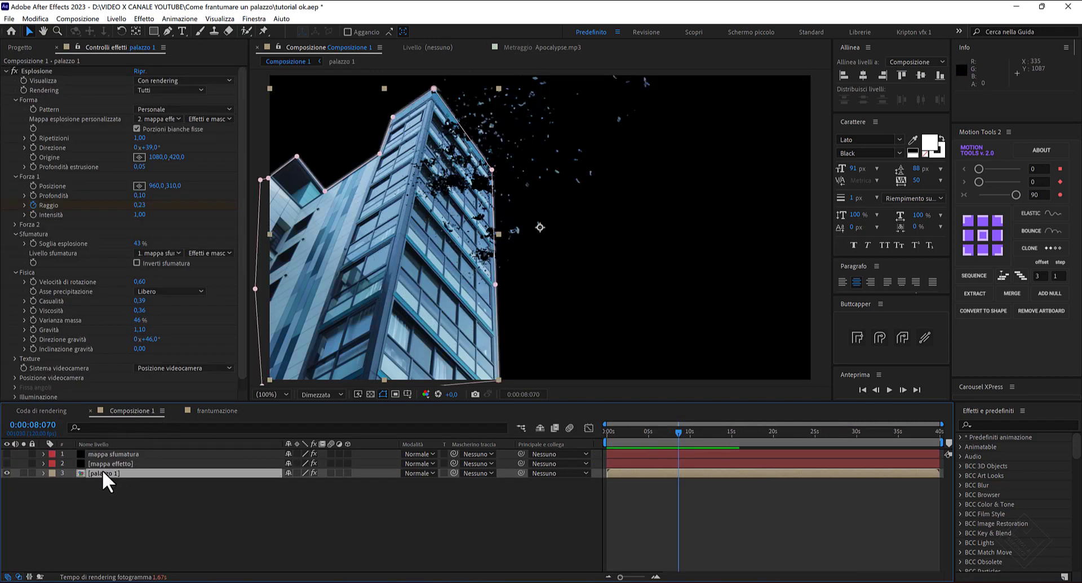
{"action": "left_click", "coordinate": [26, 69]}
{"action": "key", "text": "Delete"}
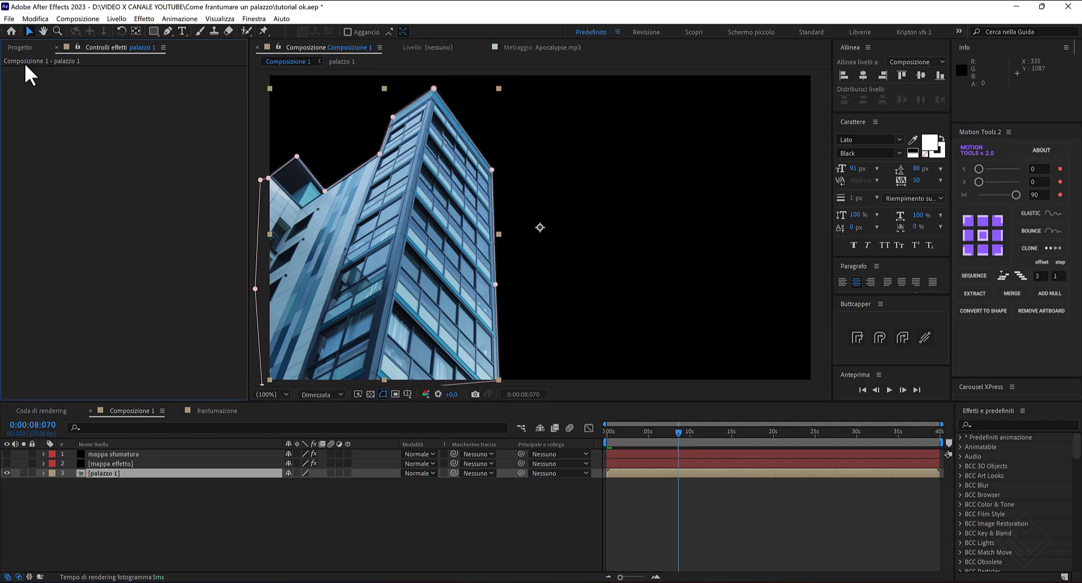
Step: Place the palazzo 1 composition into frantumazione above the background
{"action": "left_click", "coordinate": [211, 411]}
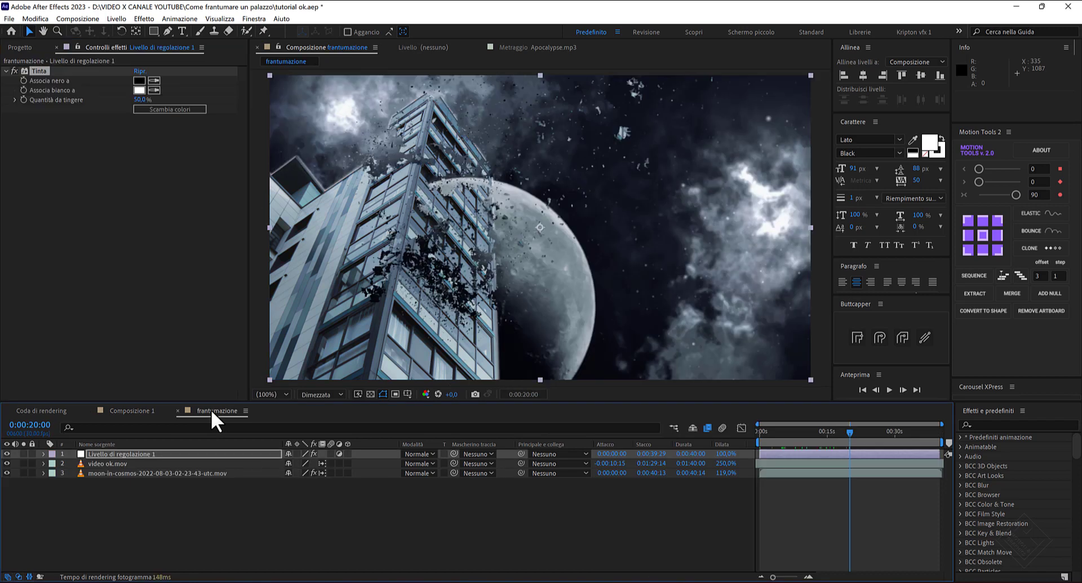
{"action": "left_click", "coordinate": [20, 46]}
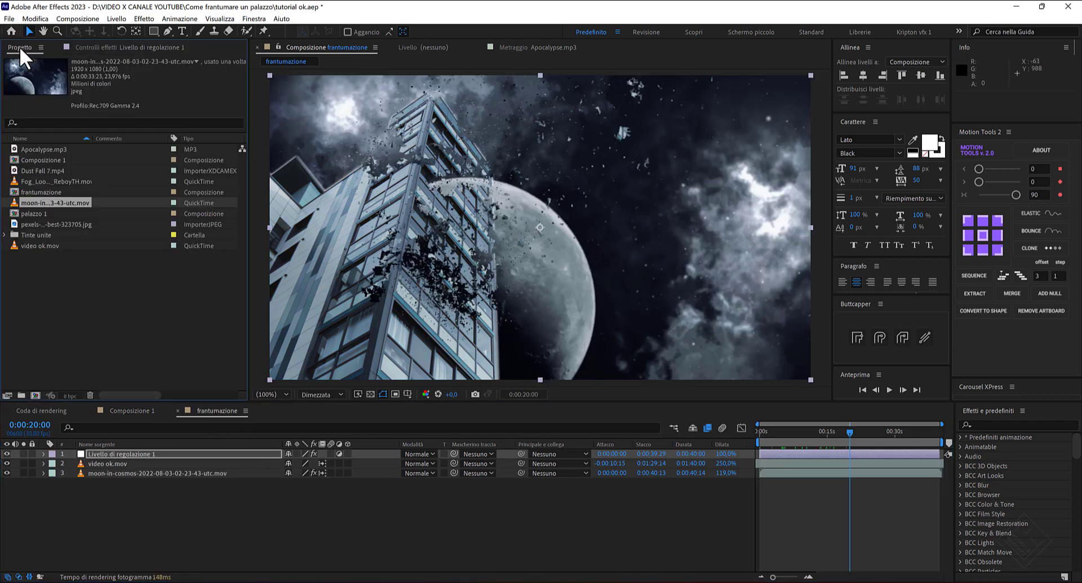
{"action": "left_click", "coordinate": [32, 213]}
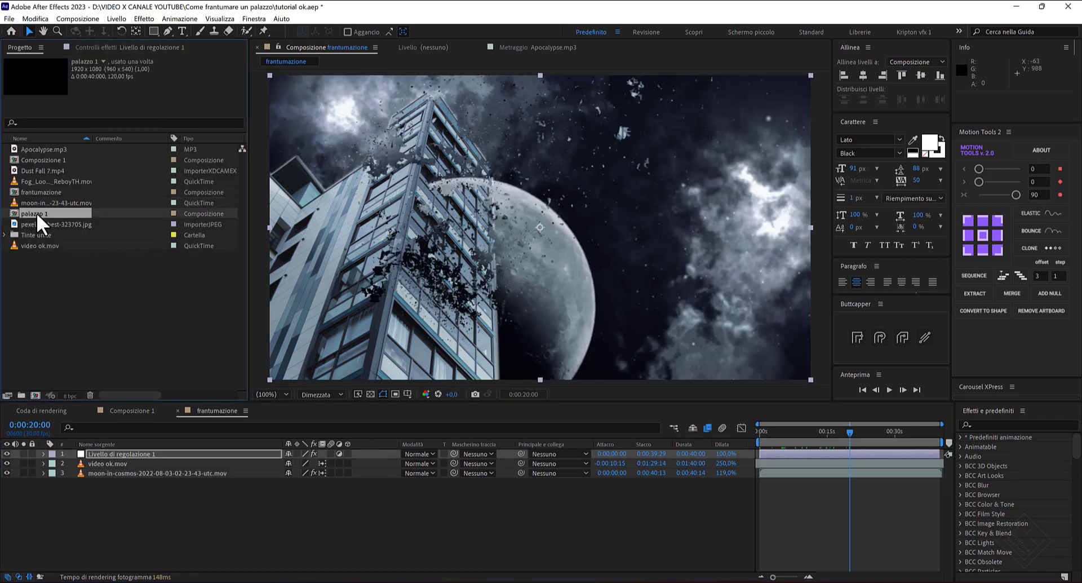
{"action": "mouse_move", "coordinate": [34, 212]}
{"action": "left_mouse_down"}
{"action": "mouse_move", "coordinate": [136, 285]}
{"action": "mouse_move", "coordinate": [141, 464]}
{"action": "left_mouse_up"}
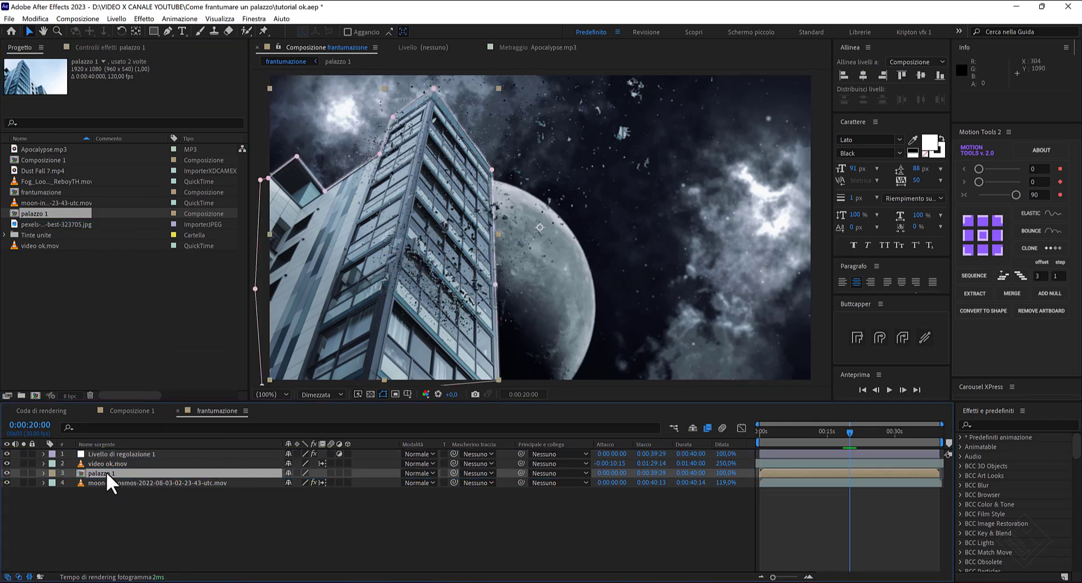
Step: Apply Tinta to palazzo 1, mapping white to a dark scene colour at 82% amount
{"action": "key", "text": "ctrl+space"}
{"action": "type", "text": "tin"}
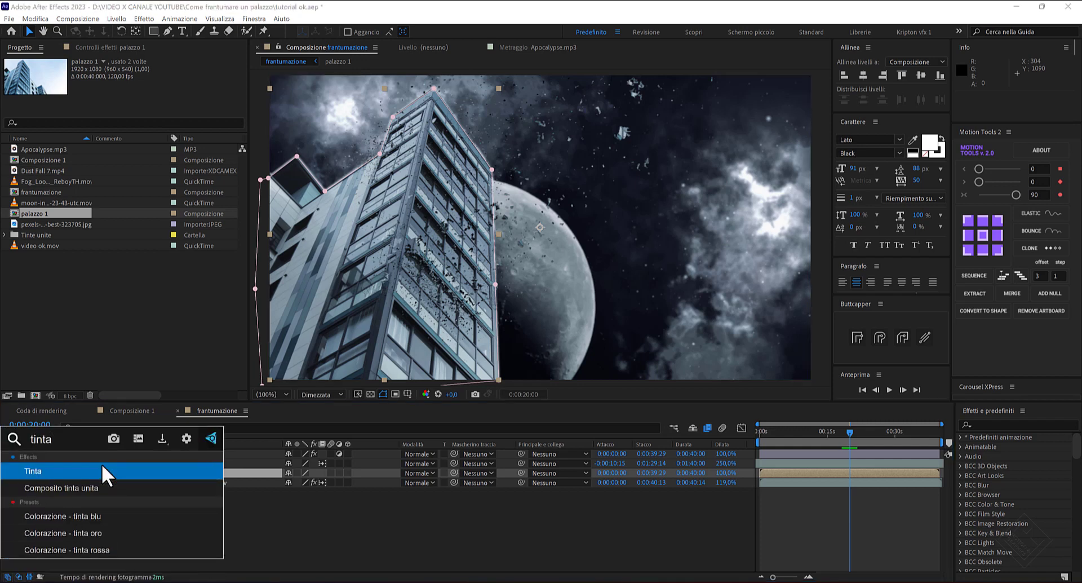
{"action": "left_click", "coordinate": [102, 465]}
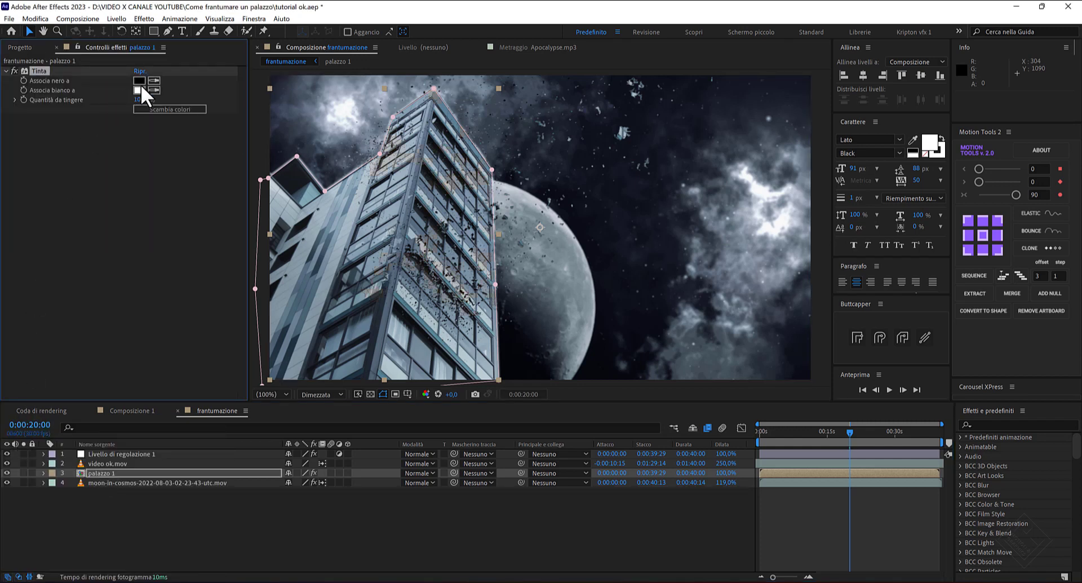
{"action": "left_click", "coordinate": [154, 90]}
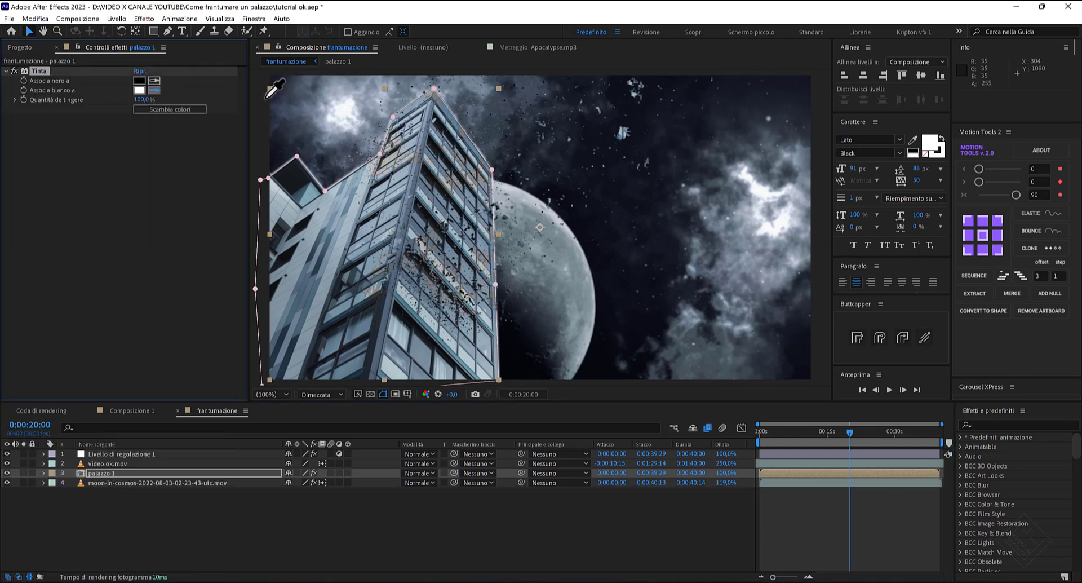
{"action": "left_click", "coordinate": [595, 218]}
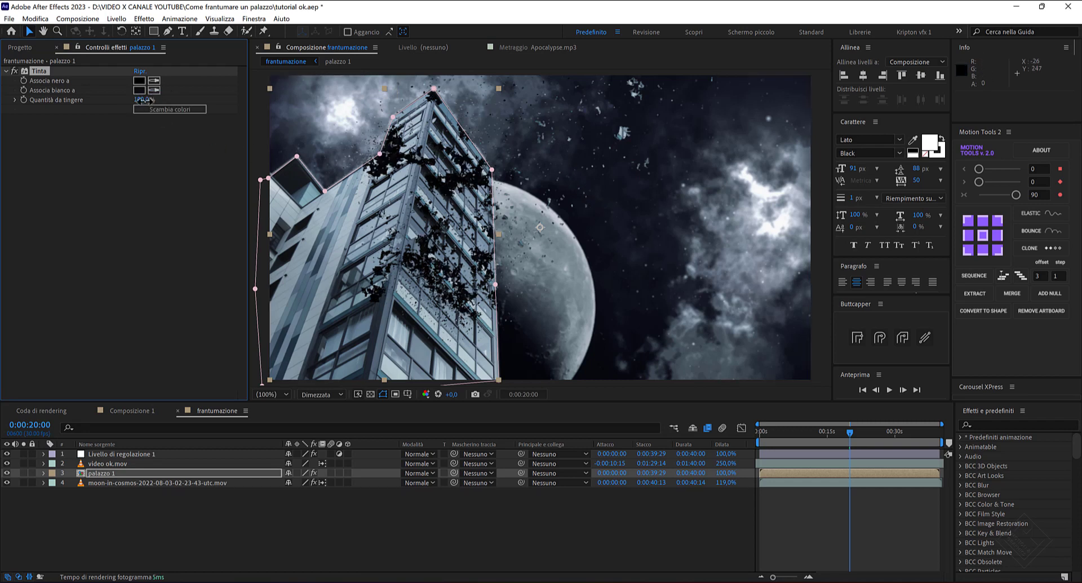
{"action": "type", "text": "82"}
{"action": "key", "text": "Return"}
{"action": "key", "text": "period"}
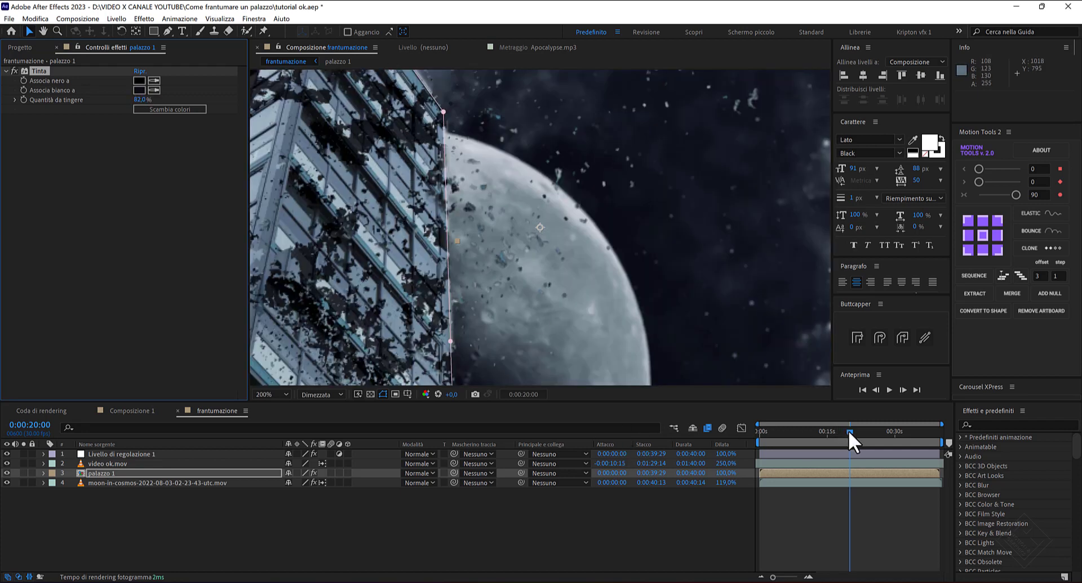
{"action": "mouse_move", "coordinate": [848, 431]}
{"action": "left_mouse_down"}
{"action": "mouse_move", "coordinate": [759, 430]}
{"action": "mouse_move", "coordinate": [823, 429]}
{"action": "left_mouse_up"}
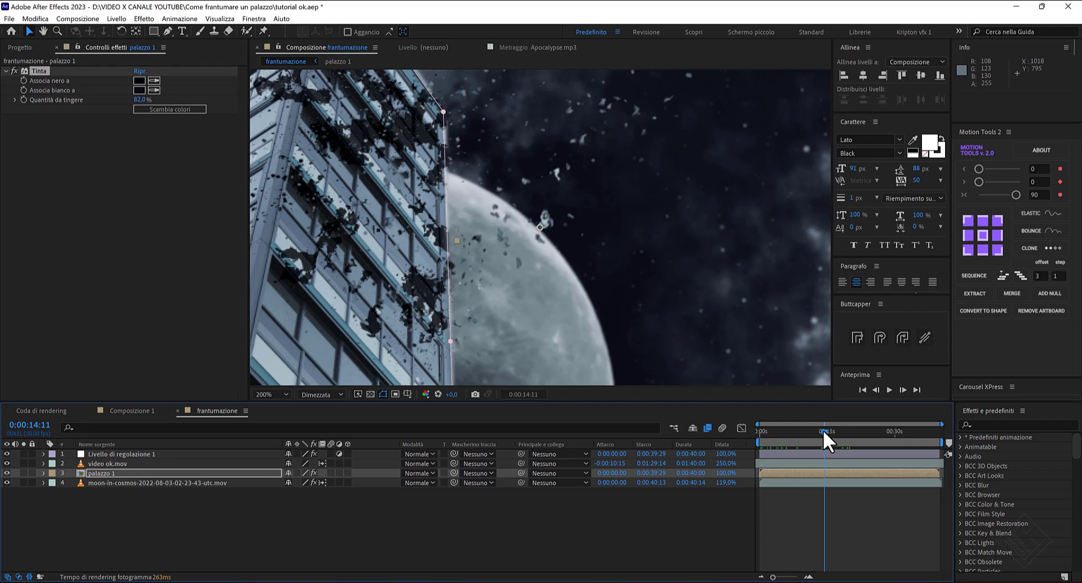
{"action": "key", "text": "shift+slash"}
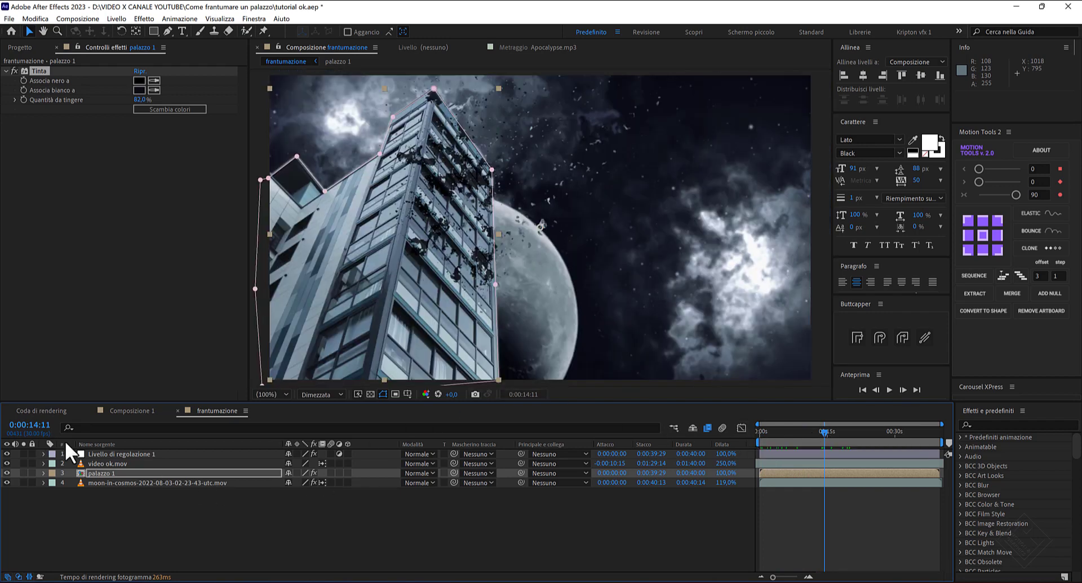
Step: Add Optical Glow to Livello di regolazione 1 with Falloff 66 and Radiate Center near 929,558
{"action": "left_click", "coordinate": [93, 453]}
{"action": "key", "text": "ctrl+space"}
{"action": "type", "text": "o"}
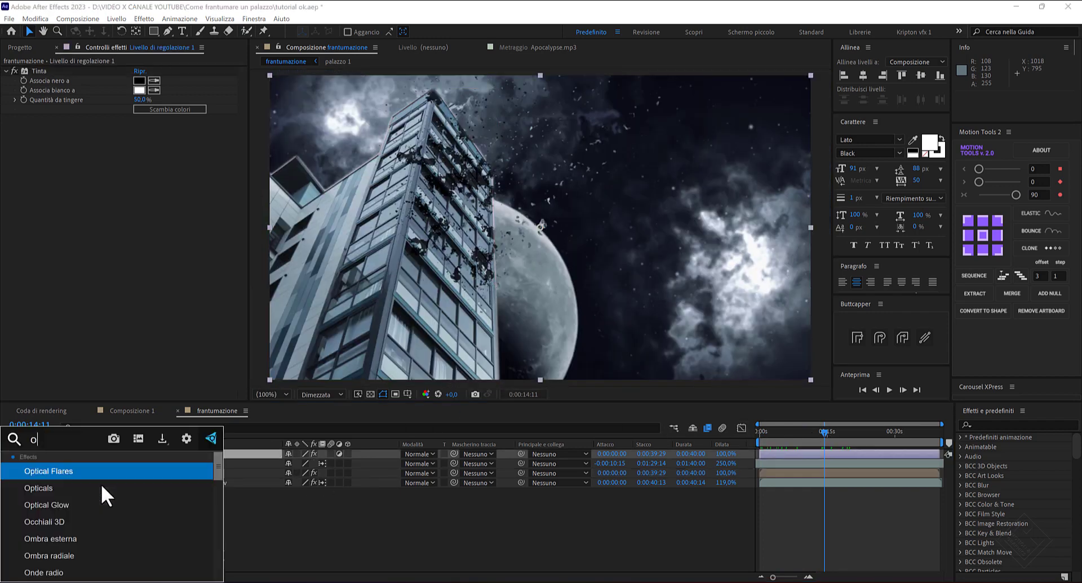
{"action": "type", "text": "ptical"}
{"action": "key", "text": "Down"}
{"action": "key", "text": "Return"}
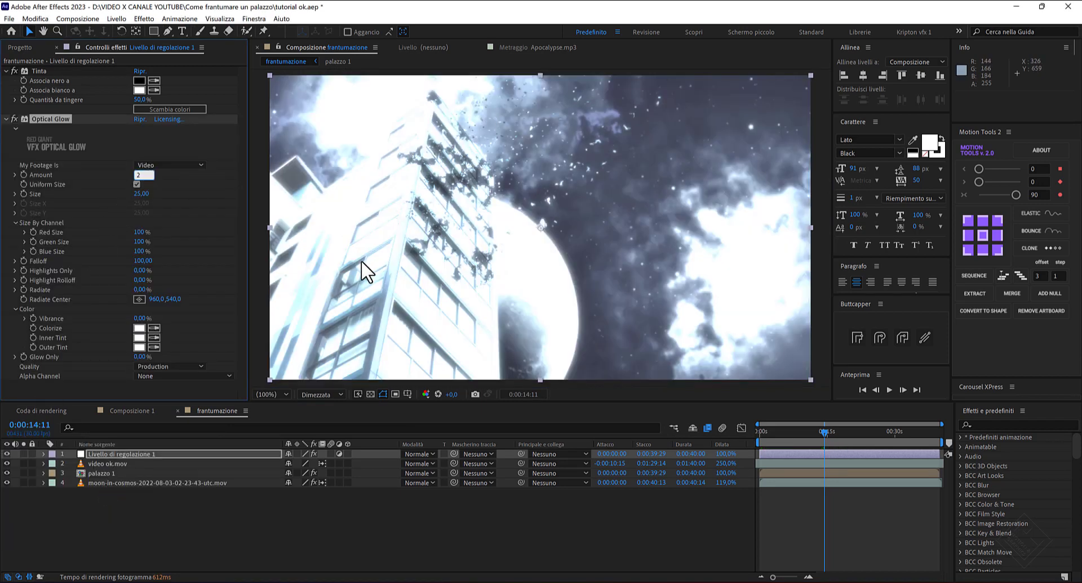
{"action": "type", "text": "66"}
{"action": "key", "text": "Return"}
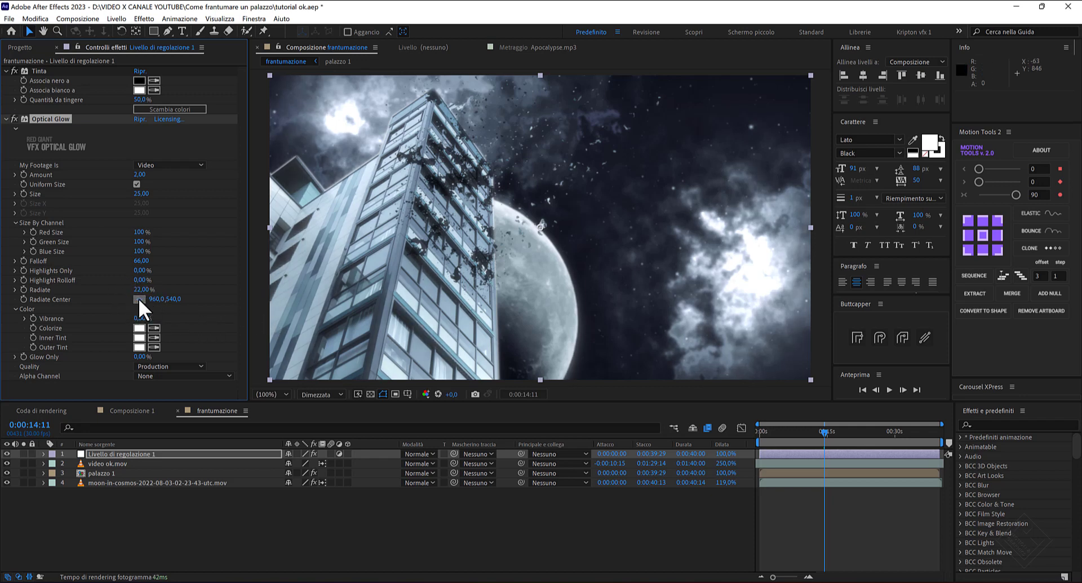
{"action": "left_click", "coordinate": [139, 299]}
{"action": "left_click", "coordinate": [532, 233]}
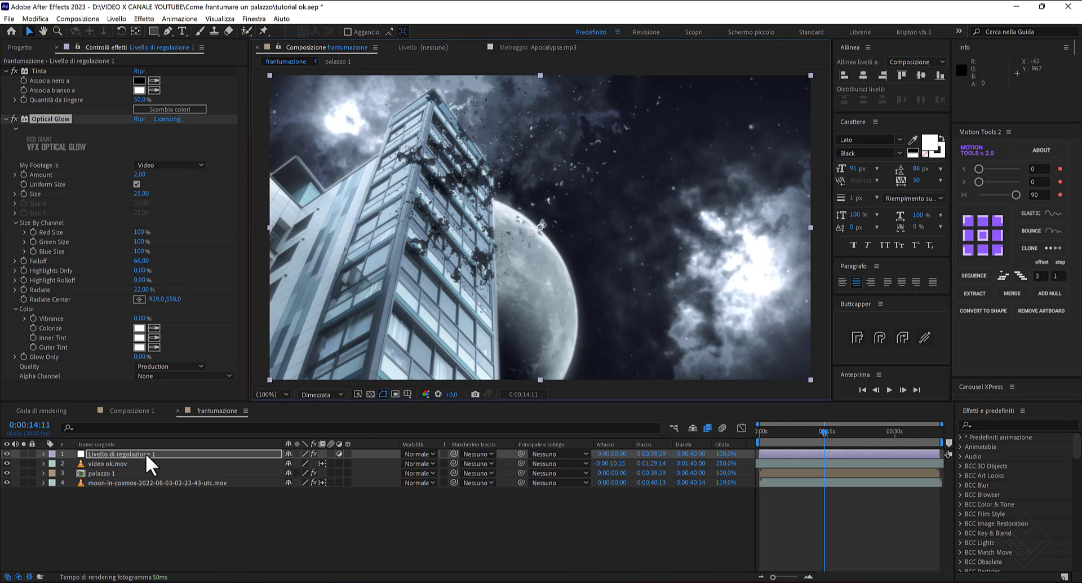
Step: Add the Dust Fall 7.mp4 footage to the frantumazione timeline
{"action": "left_click", "coordinate": [19, 46]}
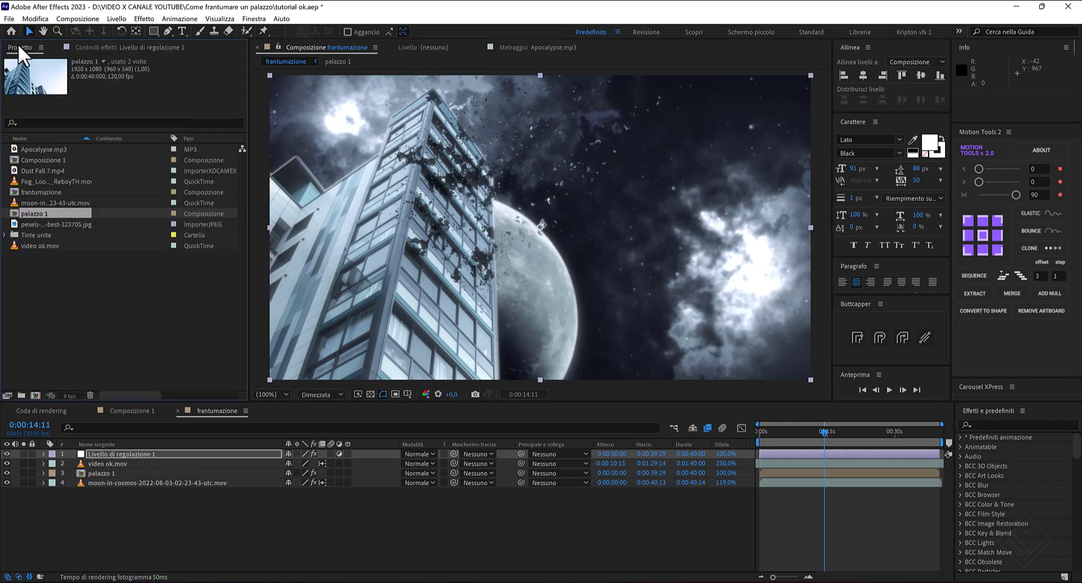
{"action": "left_click_drag", "start_coordinate": [33, 169], "coordinate": [120, 362]}
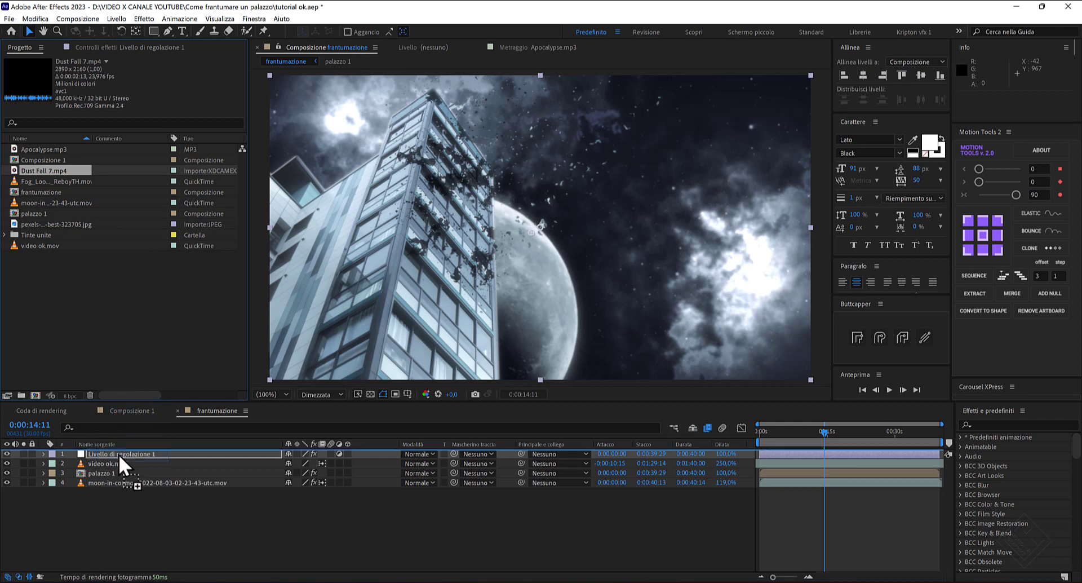
{"action": "left_click_drag", "start_coordinate": [120, 362], "coordinate": [118, 457]}
{"action": "left_click_drag", "start_coordinate": [824, 433], "coordinate": [765, 442]}
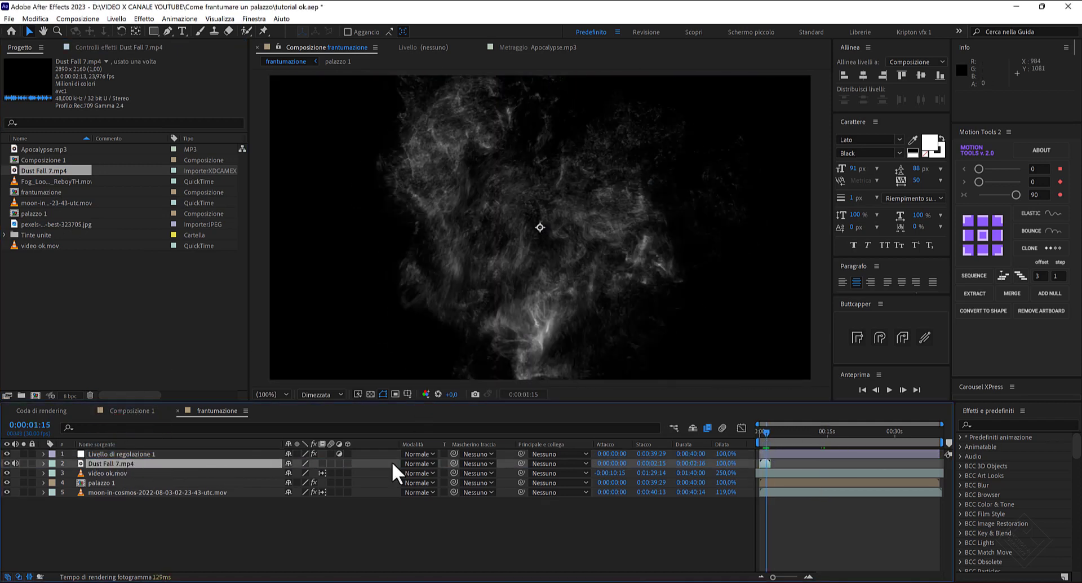
Step: Set the dust layer to Scolora mode, make it 3D, and position and tilt it over the building
{"action": "left_click", "coordinate": [418, 463]}
{"action": "left_click", "coordinate": [482, 241]}
{"action": "left_click", "coordinate": [347, 464]}
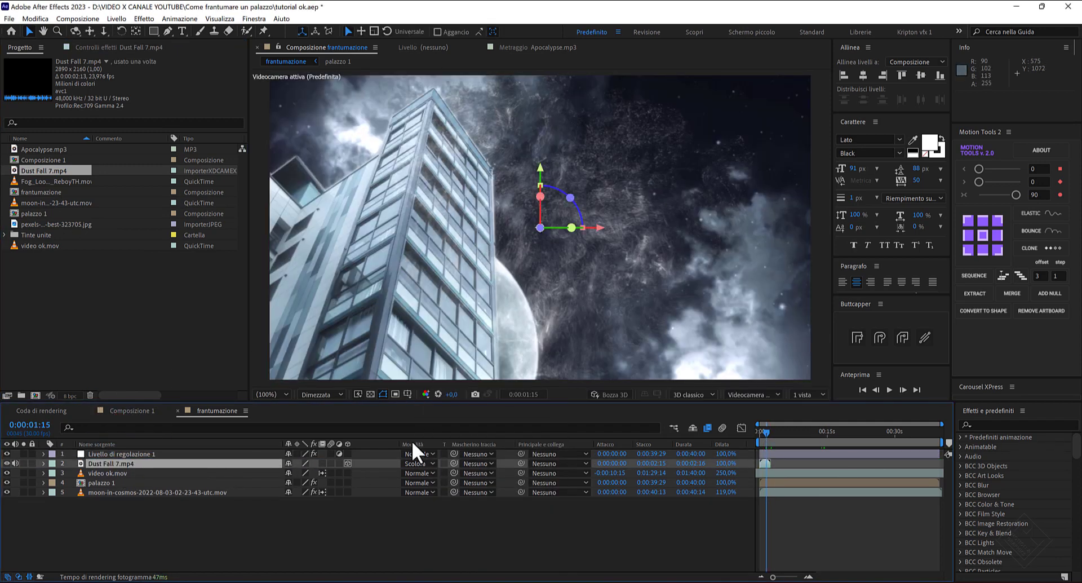
{"action": "left_click_drag", "start_coordinate": [529, 240], "coordinate": [445, 239]}
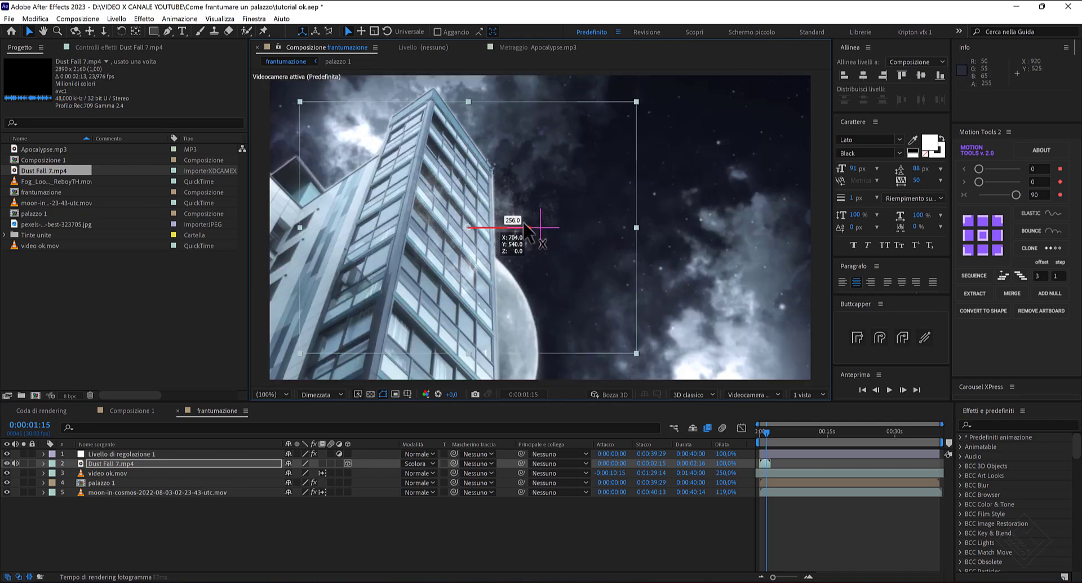
{"action": "left_click_drag", "start_coordinate": [485, 194], "coordinate": [557, 242]}
{"action": "left_click_drag", "start_coordinate": [463, 164], "coordinate": [466, 149]}
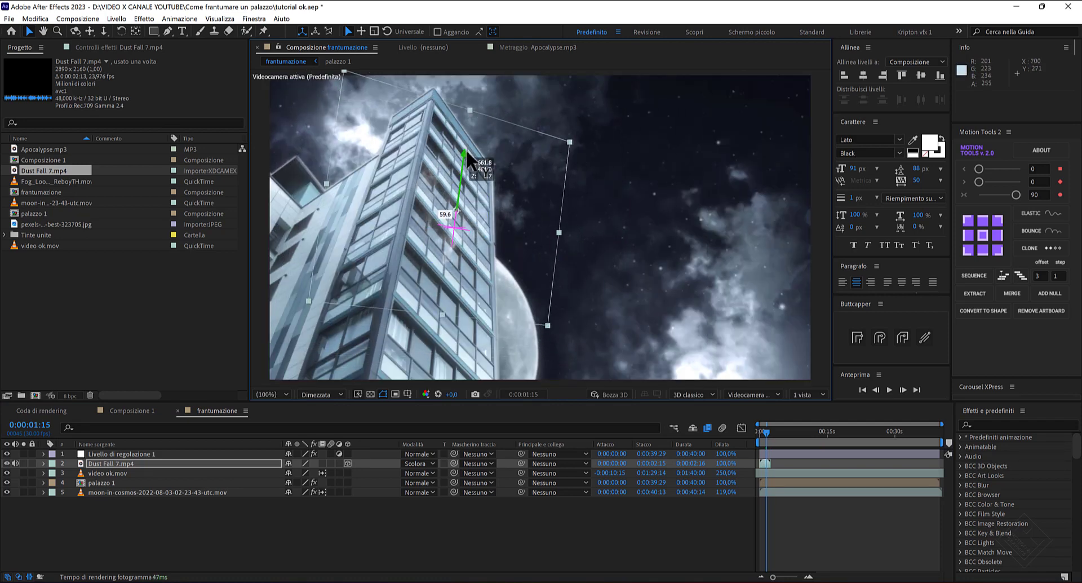
Step: Grade the dust layer with Curves, lowering red and raising blue
{"action": "key", "text": "ctrl+space"}
{"action": "type", "text": "curve"}
{"action": "key", "text": "Return"}
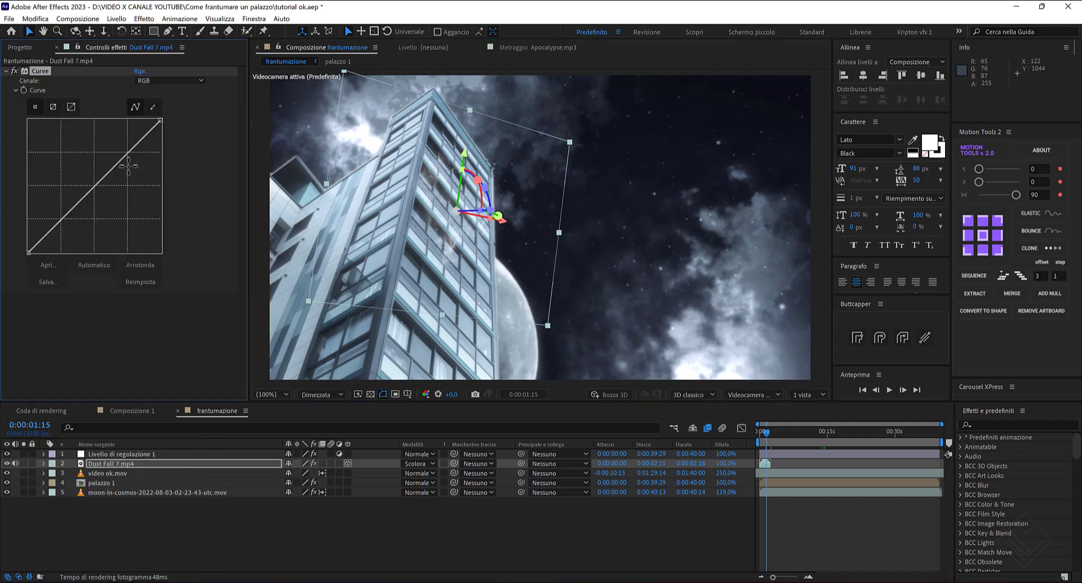
{"action": "left_click_drag", "start_coordinate": [95, 185], "coordinate": [87, 178]}
{"action": "left_click", "coordinate": [170, 80]}
{"action": "left_click", "coordinate": [153, 127]}
{"action": "left_click", "coordinate": [169, 80]}
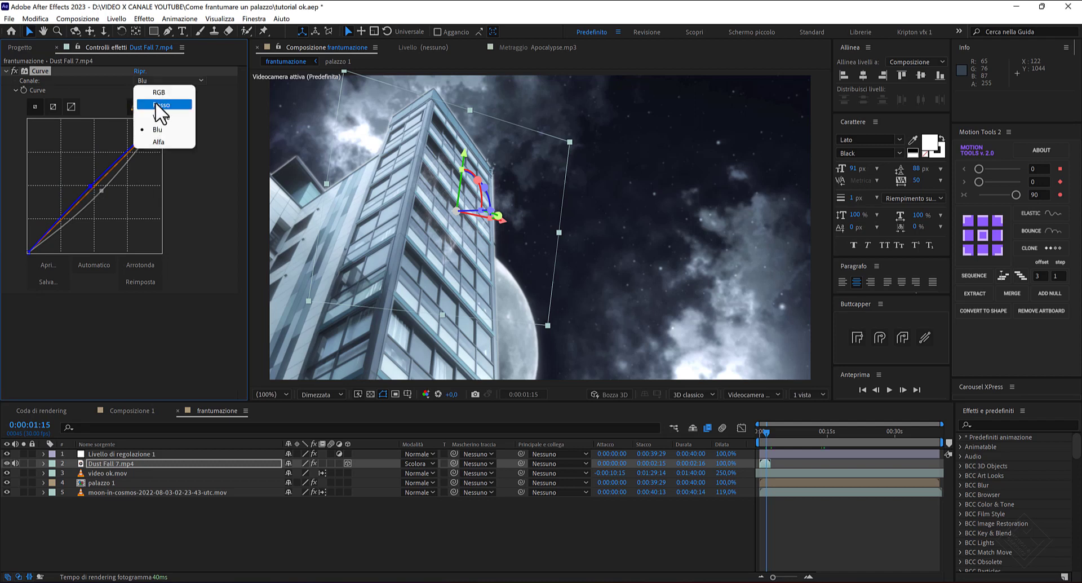
{"action": "left_click", "coordinate": [153, 109]}
{"action": "left_click", "coordinate": [99, 182]}
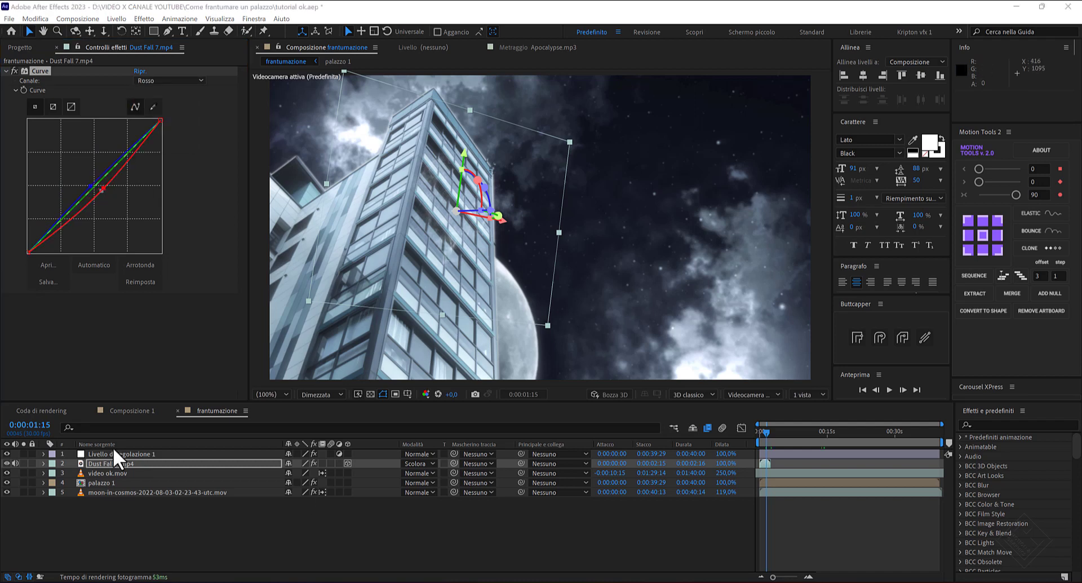
Step: Set the dust layer's opacity to 85%
{"action": "left_click", "coordinate": [130, 463]}
{"action": "type", "text": "t85"}
{"action": "key", "text": "Return"}
Step: Time-stretch the Dust Fall 7.mp4 layer to 400%
{"action": "left_click", "coordinate": [724, 463]}
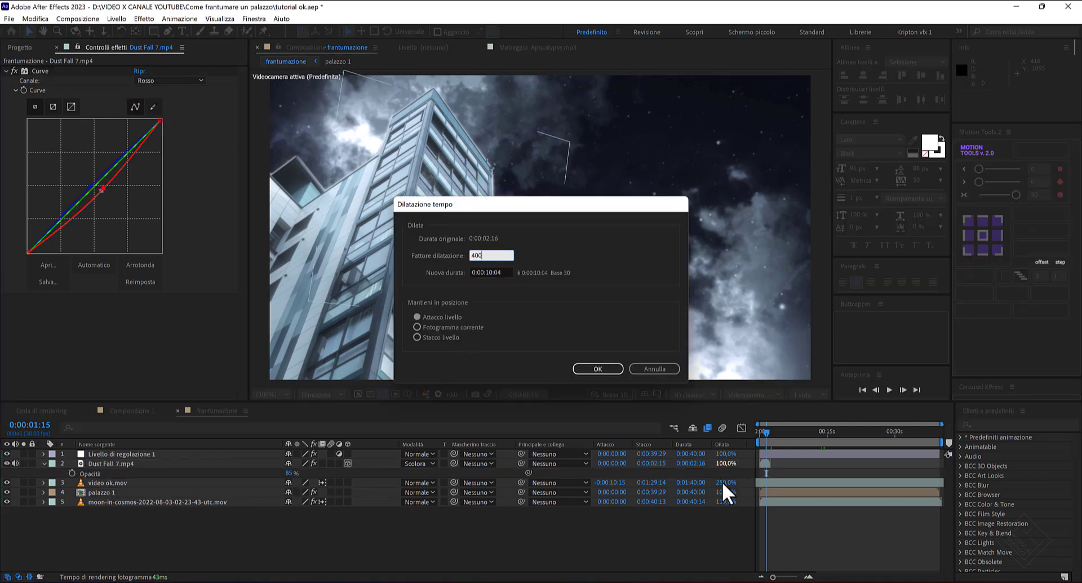
{"action": "type", "text": "400"}
{"action": "key", "text": "Return"}
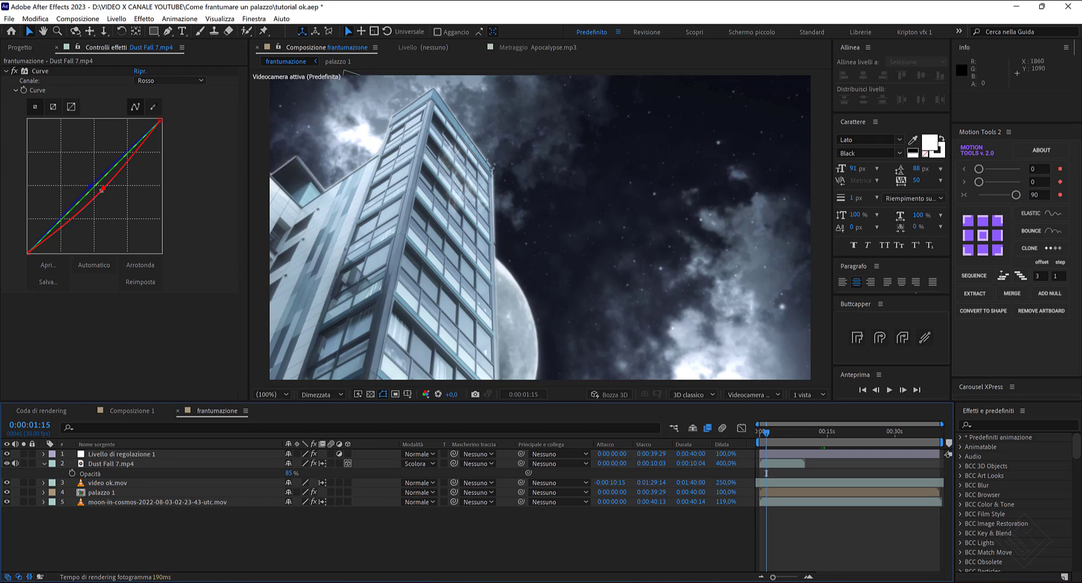
Step: Duplicate the dust layer, starting copies around 7 and 19 seconds and moving one lower on the building
{"action": "left_click", "coordinate": [117, 462]}
{"action": "key", "text": "ctrl+d"}
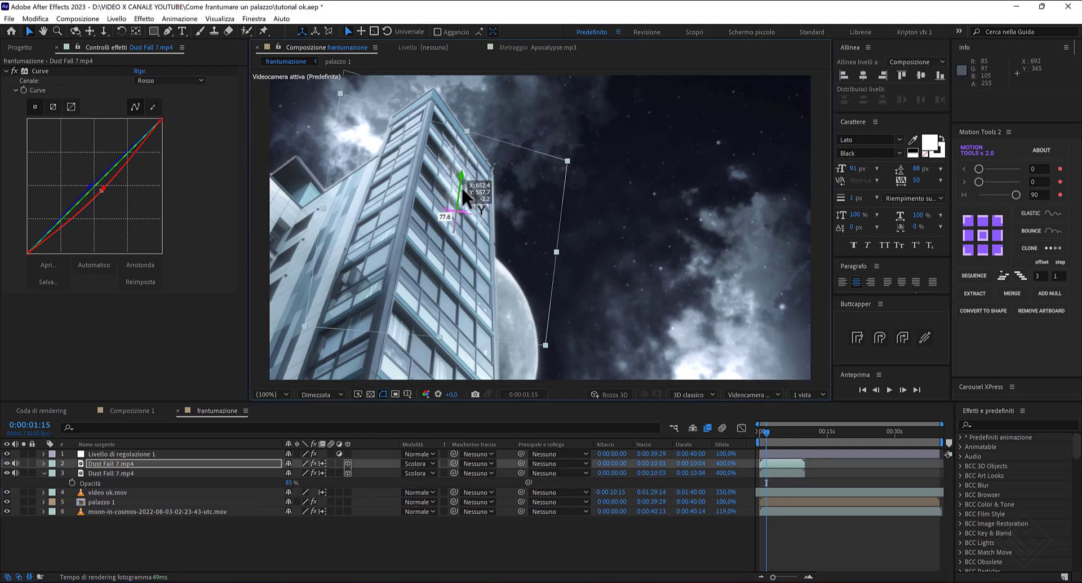
{"action": "mouse_move", "coordinate": [784, 464]}
{"action": "left_mouse_down"}
{"action": "mouse_move", "coordinate": [819, 463]}
{"action": "mouse_move", "coordinate": [807, 442]}
{"action": "mouse_move", "coordinate": [843, 465]}
{"action": "mouse_move", "coordinate": [845, 443]}
{"action": "left_mouse_up"}
{"action": "key", "text": "ctrl+d"}
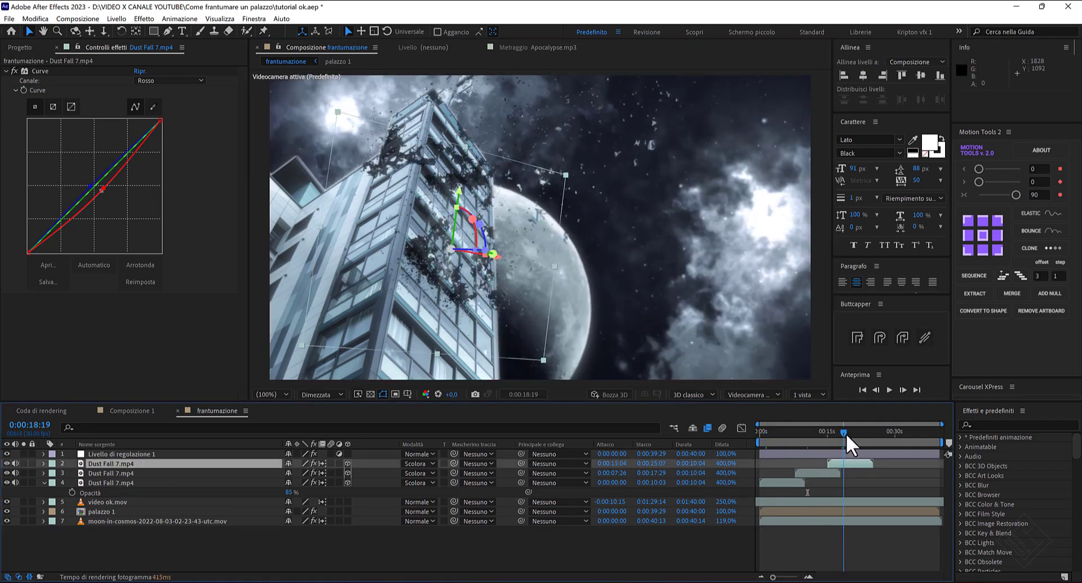
{"action": "key", "text": "ctrl+d"}
{"action": "mouse_move", "coordinate": [497, 258]}
{"action": "left_mouse_down"}
{"action": "mouse_move", "coordinate": [486, 359]}
{"action": "mouse_move", "coordinate": [475, 359]}
{"action": "left_mouse_up"}
{"action": "left_click_drag", "start_coordinate": [848, 465], "coordinate": [870, 466]}
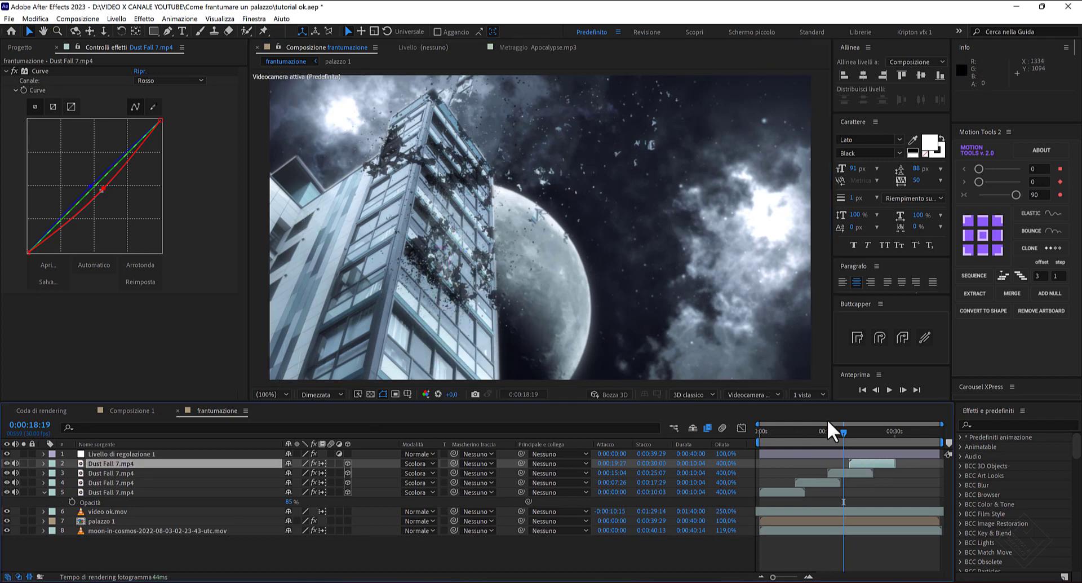
{"action": "left_click_drag", "start_coordinate": [827, 430], "coordinate": [855, 431]}
Step: Add two more dust copies, one raised higher and starting earlier, one moved down-left
{"action": "key", "text": "ctrl+d"}
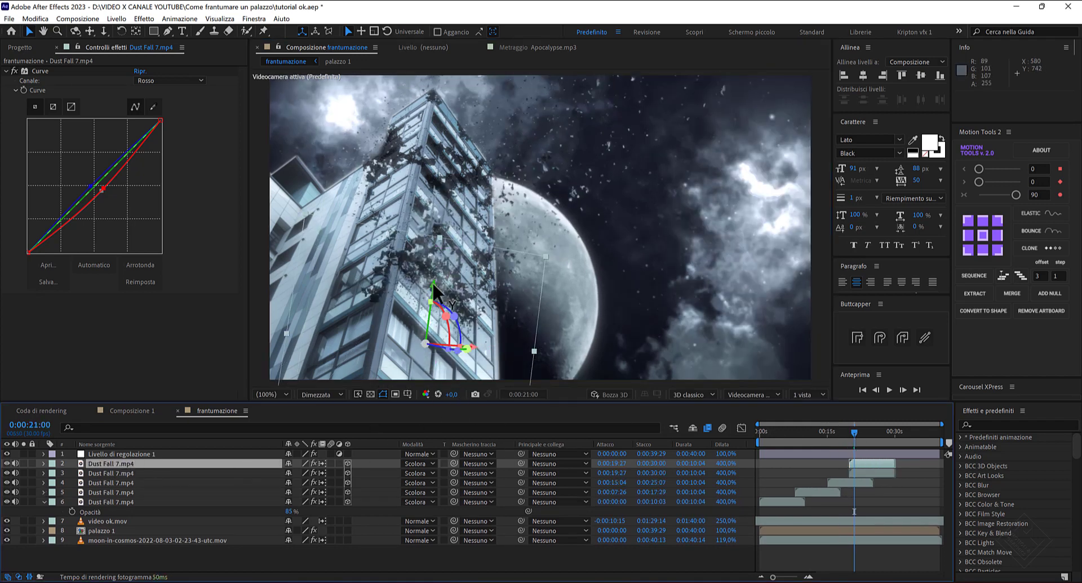
{"action": "mouse_move", "coordinate": [432, 288]}
{"action": "left_mouse_down"}
{"action": "mouse_move", "coordinate": [464, 213]}
{"action": "mouse_move", "coordinate": [379, 256]}
{"action": "mouse_move", "coordinate": [404, 241]}
{"action": "left_mouse_up"}
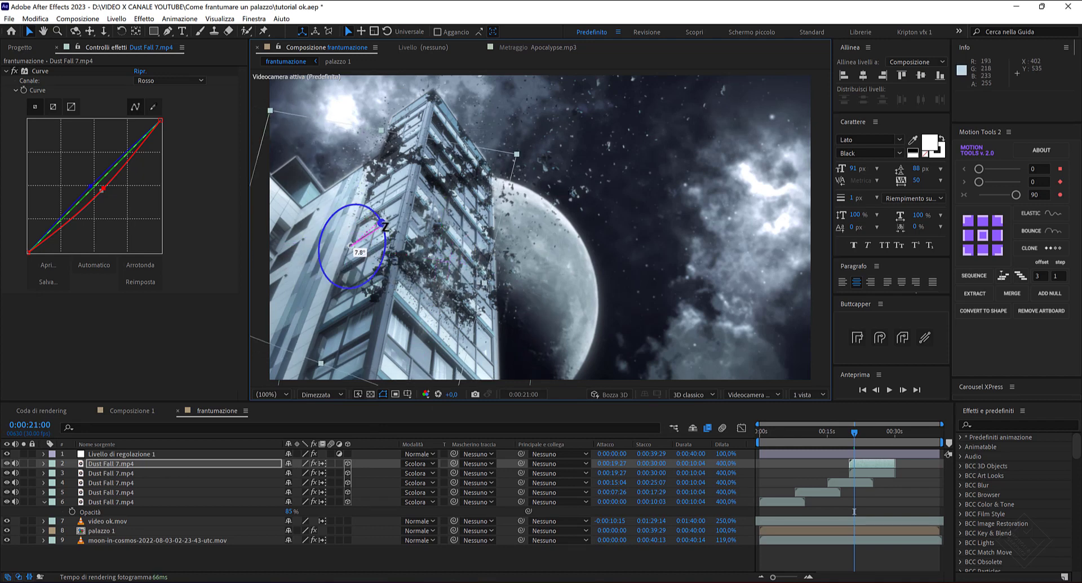
{"action": "mouse_move", "coordinate": [854, 432]}
{"action": "left_mouse_down"}
{"action": "mouse_move", "coordinate": [786, 440]}
{"action": "mouse_move", "coordinate": [814, 462]}
{"action": "left_mouse_up"}
{"action": "key", "text": "bracketleft"}
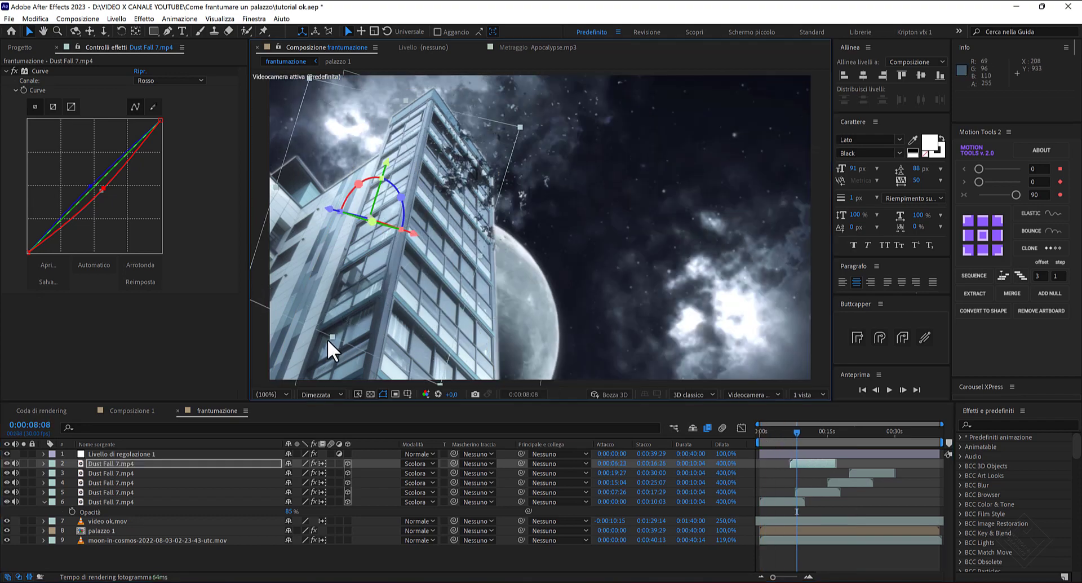
{"action": "key", "text": "ctrl+d"}
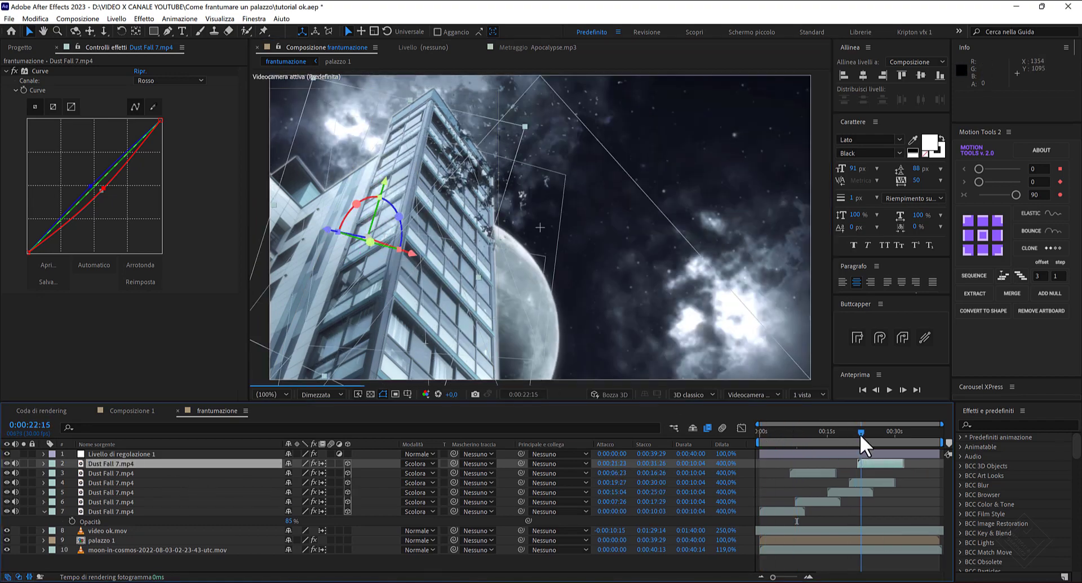
{"action": "left_click_drag", "start_coordinate": [387, 182], "coordinate": [356, 276]}
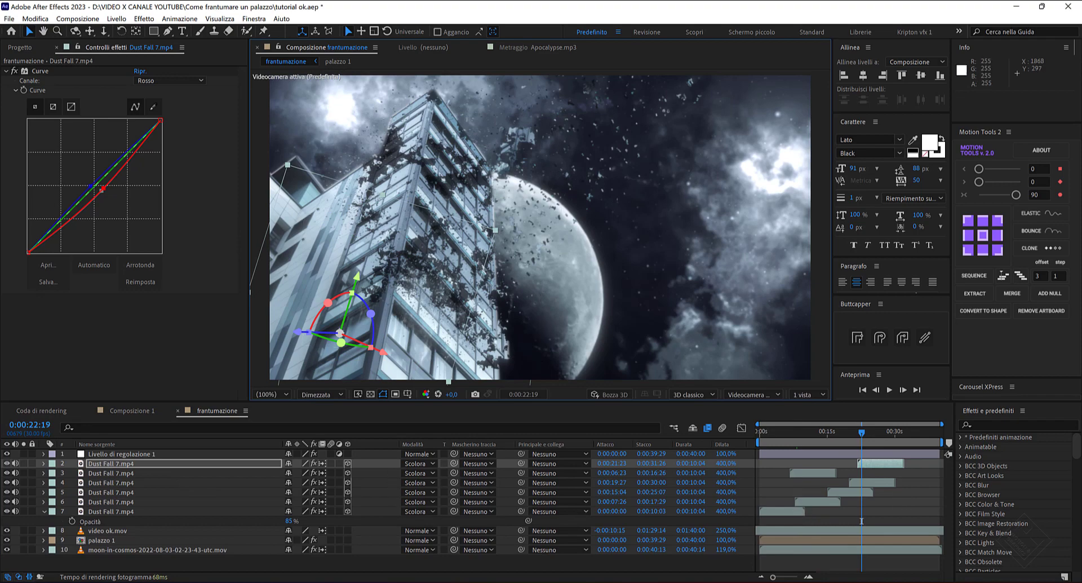
{"action": "left_click", "coordinate": [819, 431]}
Step: Add Fog_Loop_HD_By_ReboyTH.mov to the composition and grade it with Curves, red down and blue up
{"action": "left_click", "coordinate": [20, 47]}
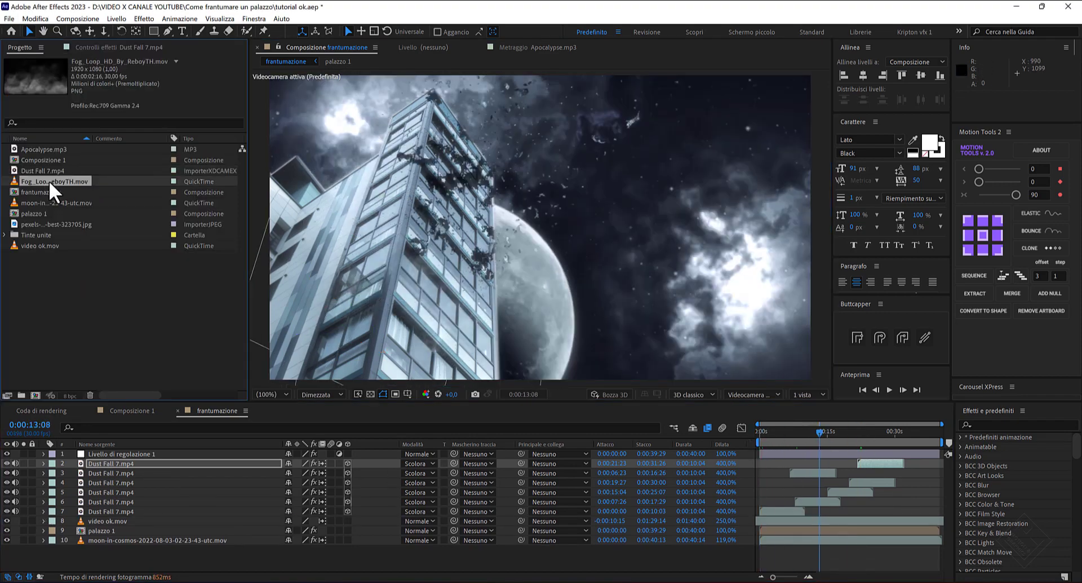
{"action": "left_click_drag", "start_coordinate": [22, 182], "coordinate": [620, 533]}
{"action": "key", "text": "Home"}
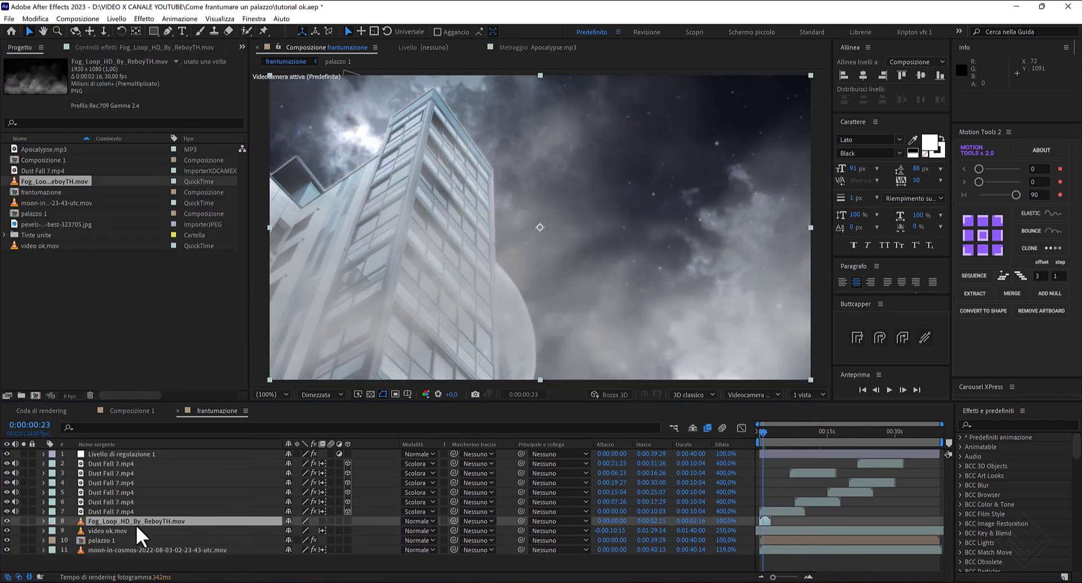
{"action": "key", "text": "ctrl+alt+shift+e"}
{"action": "left_click_drag", "start_coordinate": [94, 186], "coordinate": [88, 183]}
{"action": "left_click", "coordinate": [169, 81]}
{"action": "left_click", "coordinate": [153, 122]}
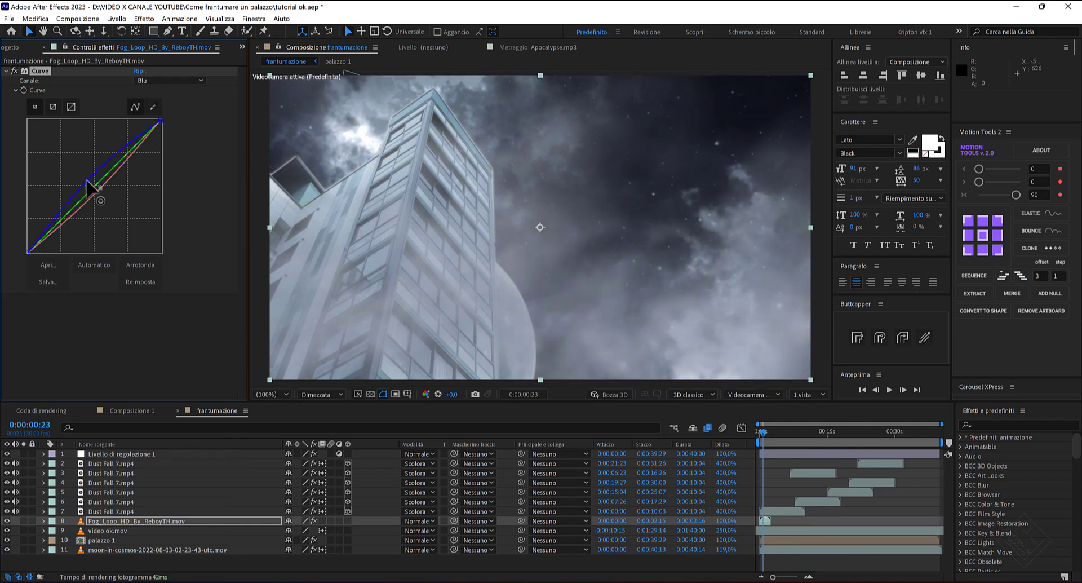
Step: Set the fog layer to 50% opacity and stretch it to about 1496% to span the composition
{"action": "key", "text": "t"}
{"action": "left_click", "coordinate": [290, 530]}
{"action": "type", "text": "50"}
{"action": "key", "text": "Return"}
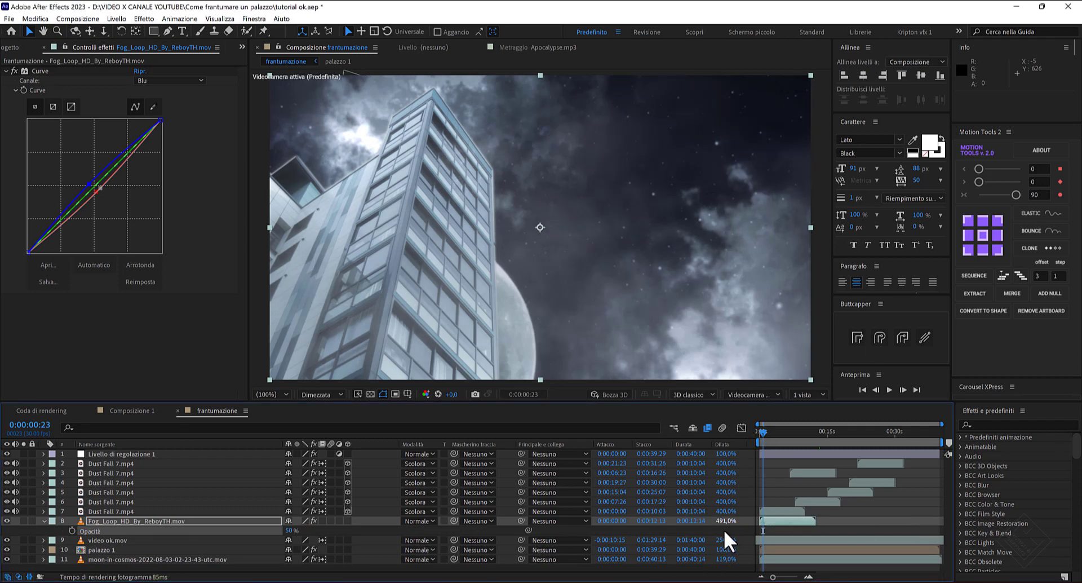
{"action": "left_click_drag", "start_coordinate": [726, 522], "coordinate": [958, 529]}
{"action": "left_click_drag", "start_coordinate": [724, 522], "coordinate": [773, 521]}
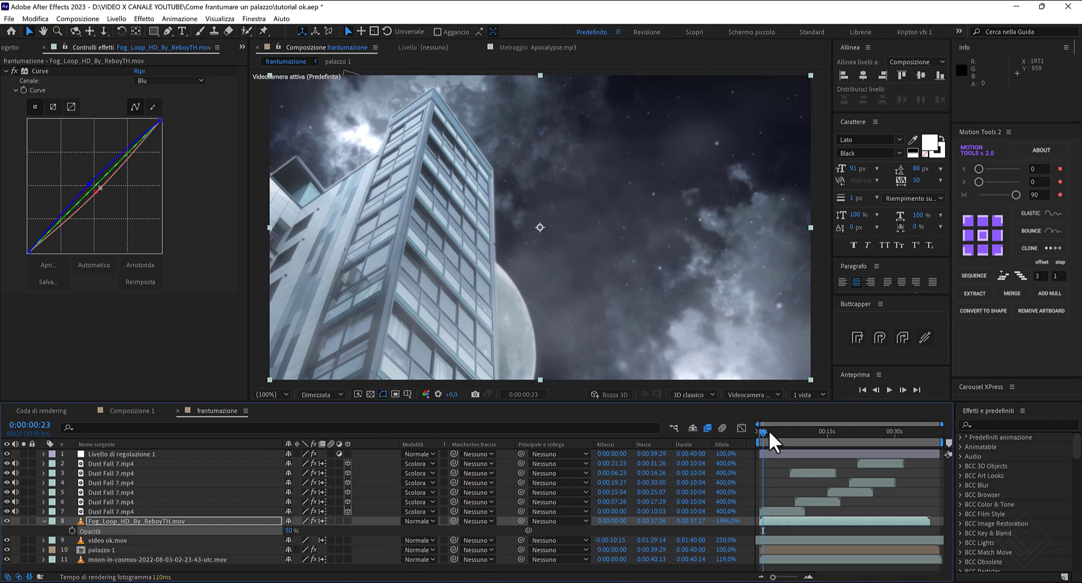
{"action": "left_click_drag", "start_coordinate": [759, 431], "coordinate": [789, 431]}
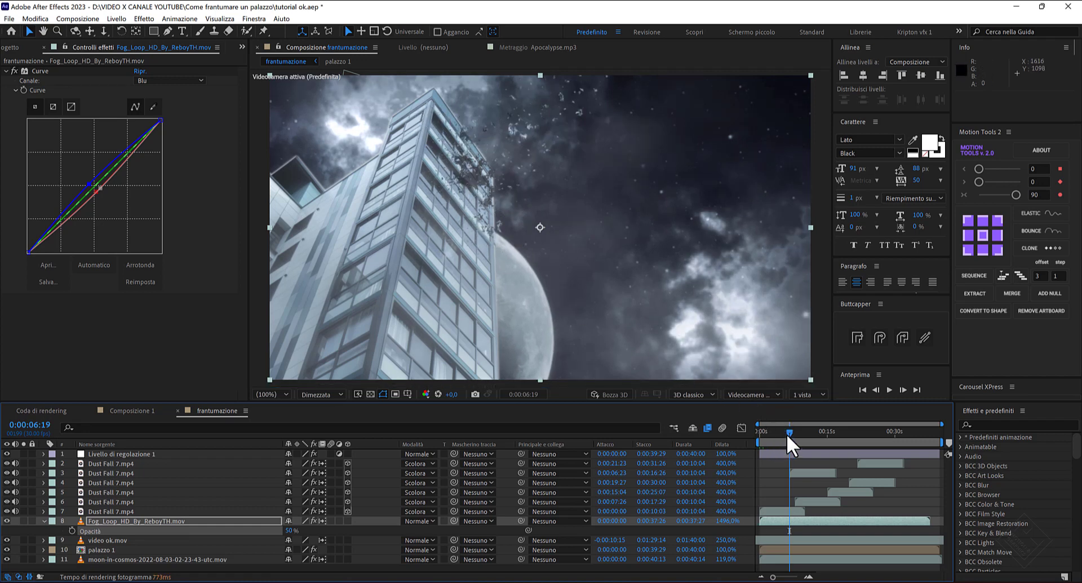
{"action": "mouse_move", "coordinate": [789, 431]}
{"action": "left_mouse_down"}
{"action": "mouse_move", "coordinate": [781, 431]}
{"action": "mouse_move", "coordinate": [794, 432]}
{"action": "left_mouse_up"}
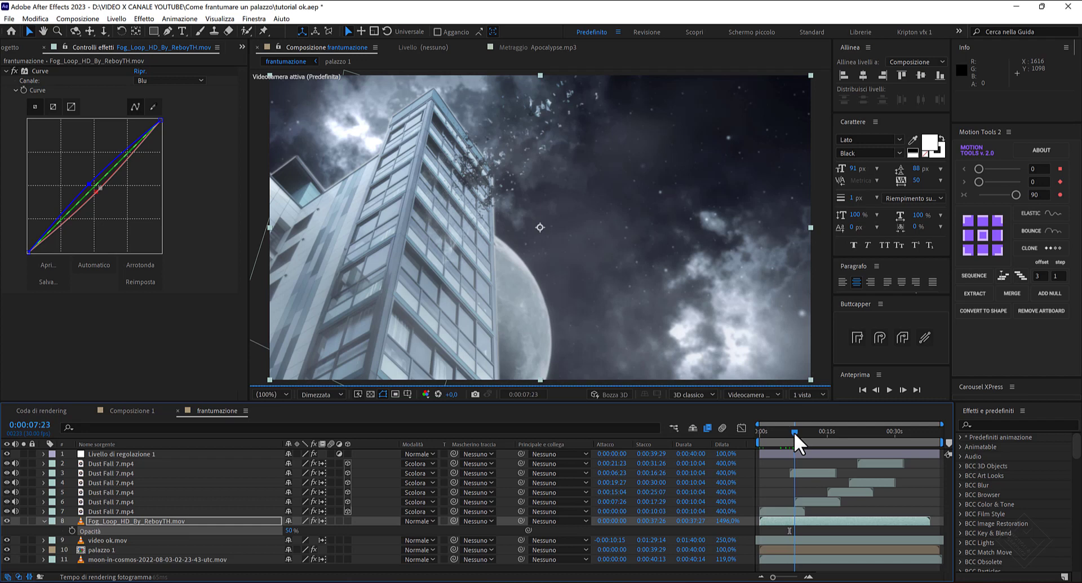
{"action": "left_click", "coordinate": [99, 540]}
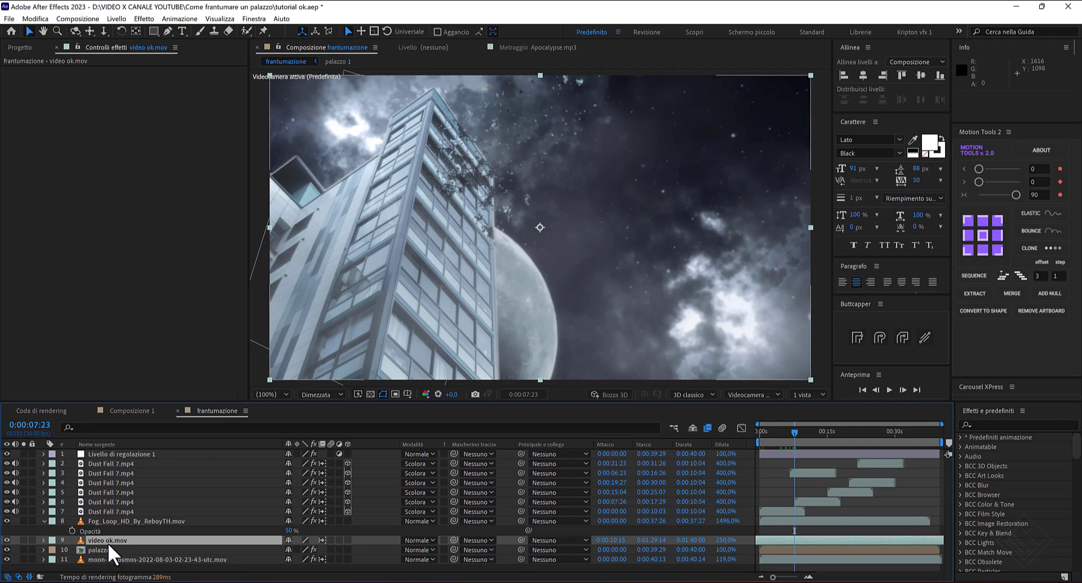
Step: Duplicate the video ok.mov layer twice so three copies stack in the timeline
{"action": "key", "text": "ctrl+d"}
{"action": "key", "text": "ctrl+d"}
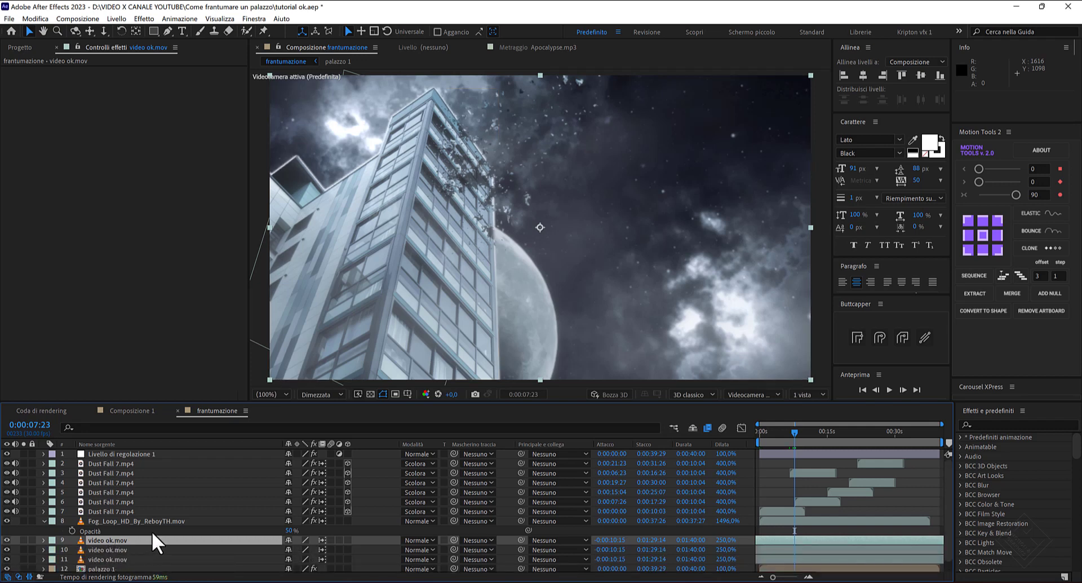
{"action": "scroll", "coordinate": [158, 526], "scroll_direction": "down", "scroll_amount": 1}
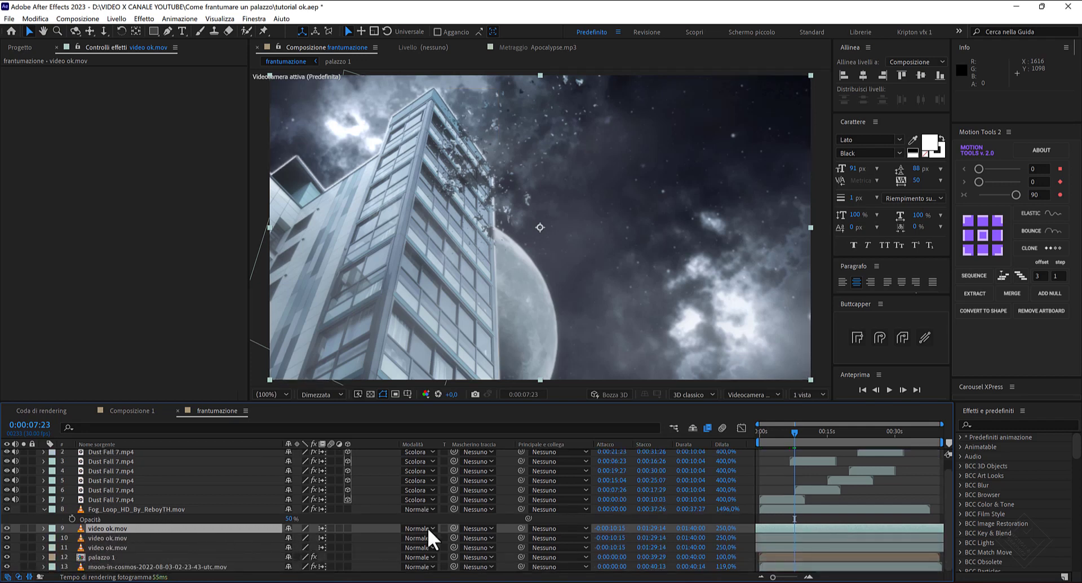
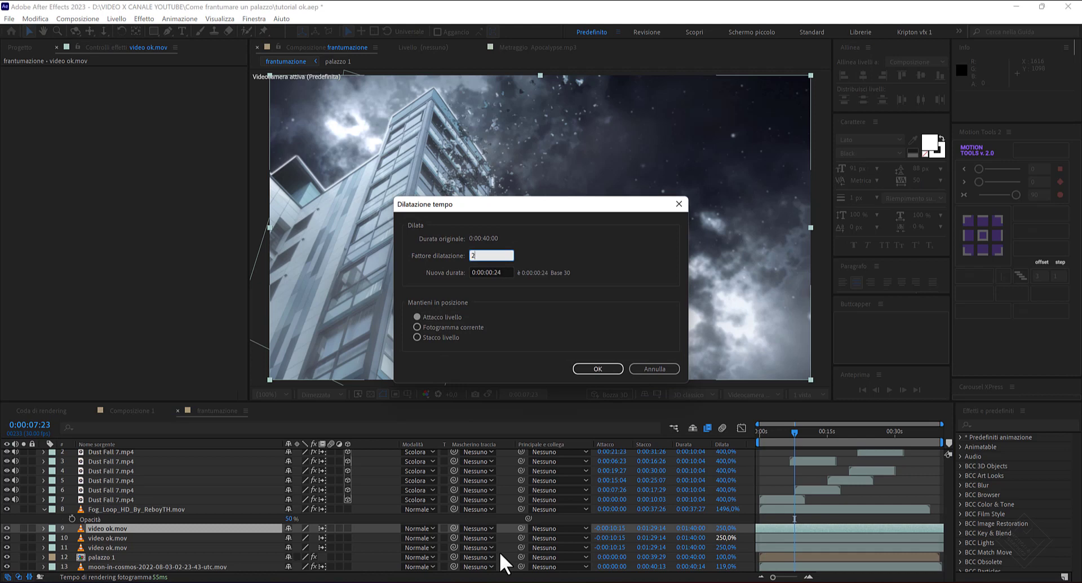
Step: Confirm the 275% stretch and darken the next video ok.mov layer with a Curves effect
{"action": "key", "text": "Return"}
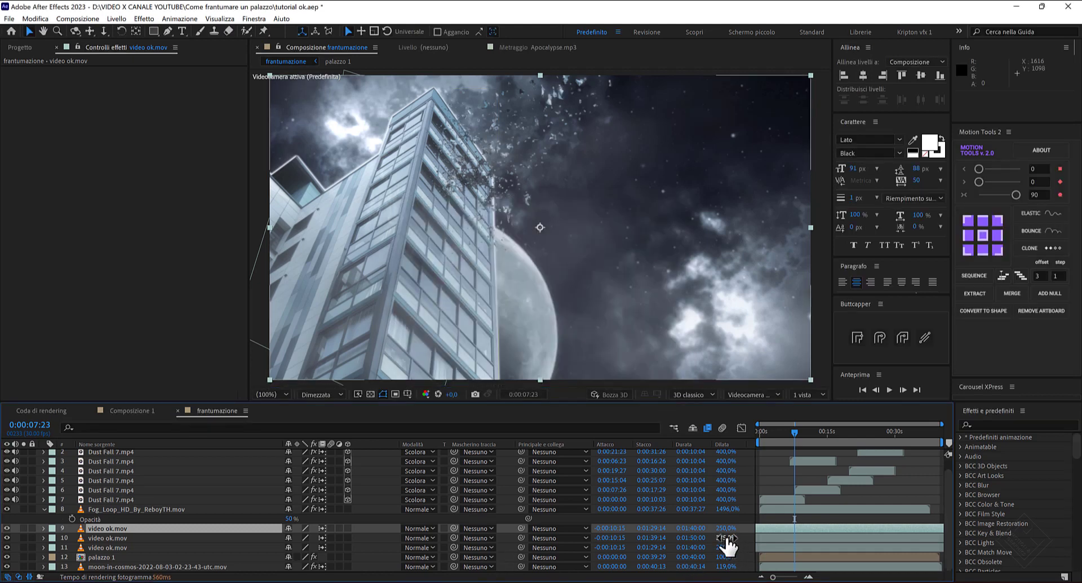
{"action": "left_click", "coordinate": [173, 535]}
{"action": "key", "text": "ctrl+space"}
{"action": "type", "text": "c"}
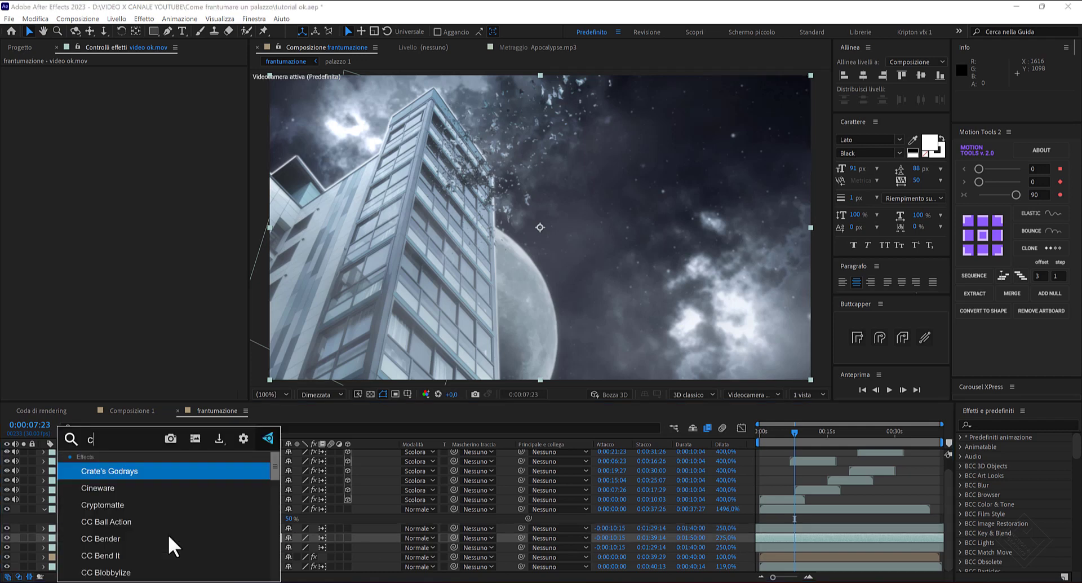
{"action": "type", "text": "urve"}
{"action": "key", "text": "Return"}
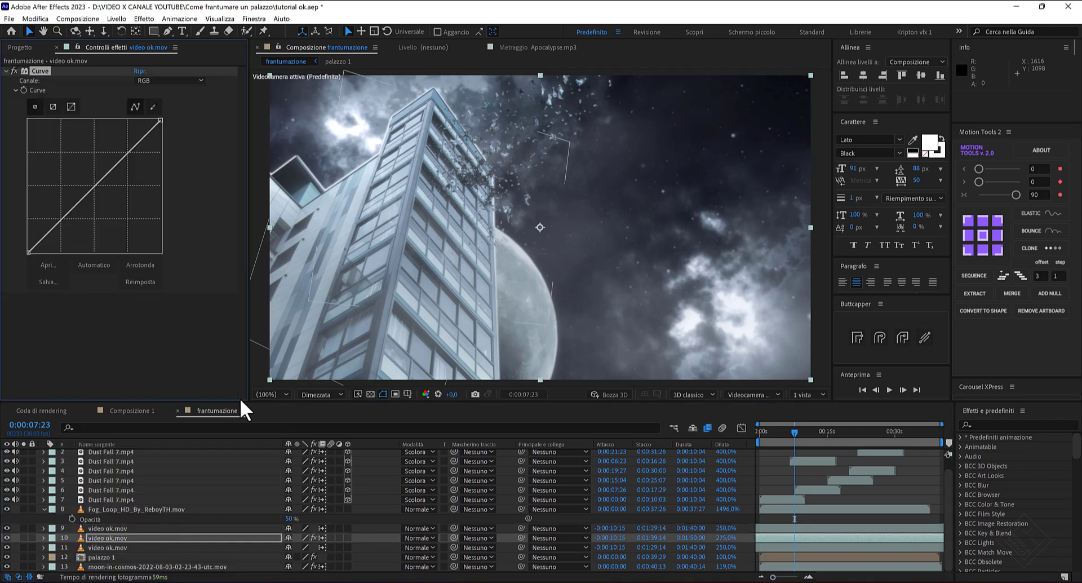
{"action": "left_click_drag", "start_coordinate": [96, 186], "coordinate": [107, 193]}
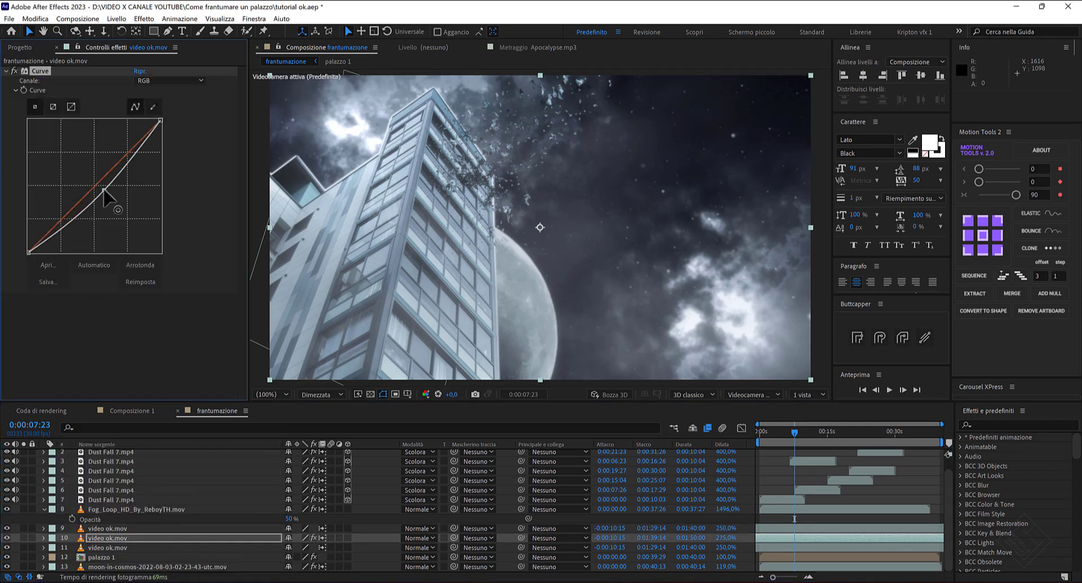
Step: Set layer 11's time stretch to 300%
{"action": "left_click", "coordinate": [722, 548]}
{"action": "type", "text": "300"}
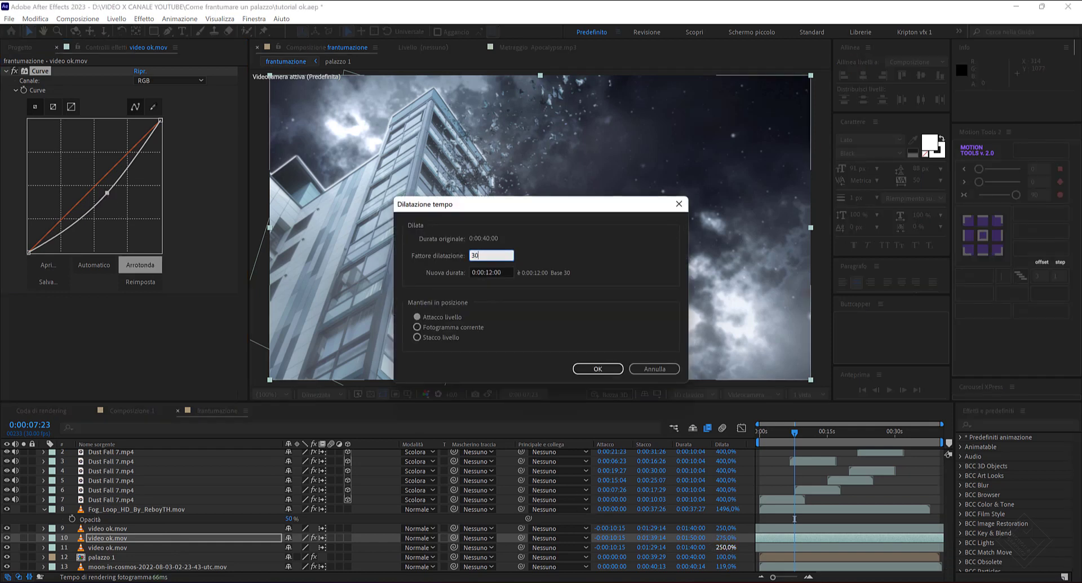
{"action": "key", "text": "Return"}
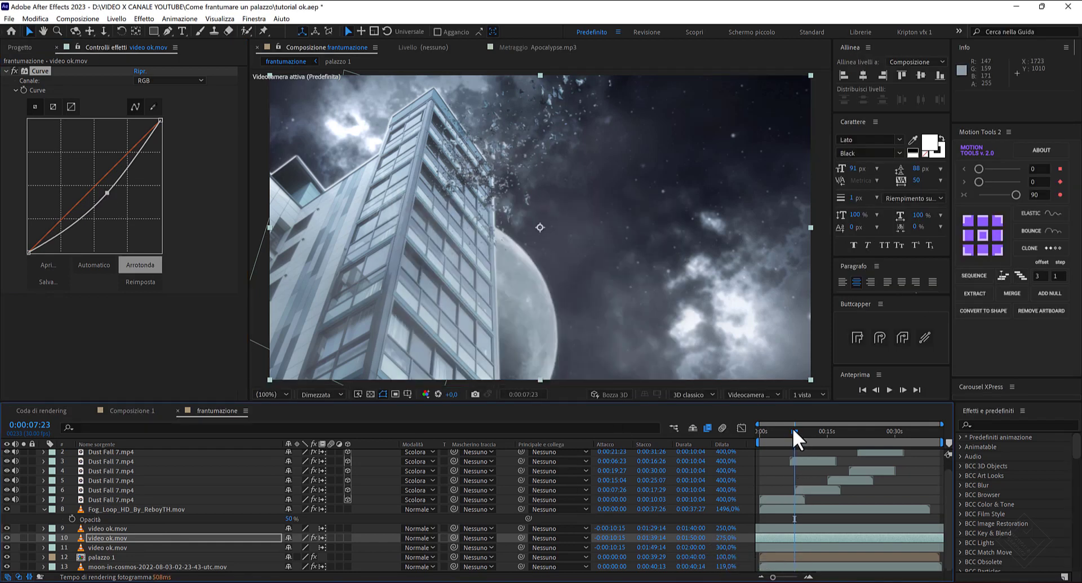
{"action": "left_click_drag", "start_coordinate": [794, 430], "coordinate": [738, 435]}
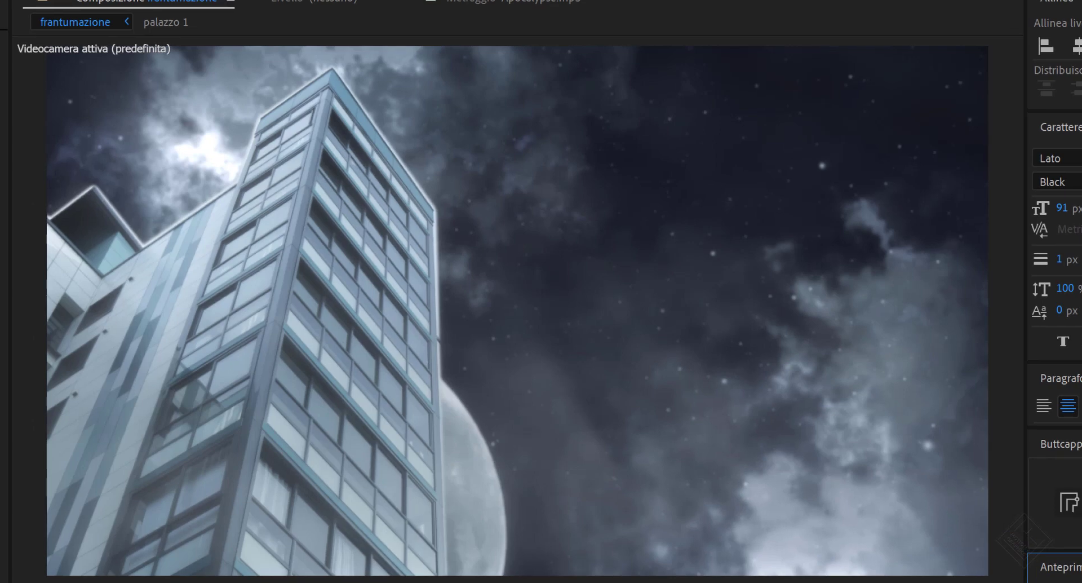
Step: Preview the frantumazione composition, rewind to the start, and begin adding a new layer
{"action": "key", "text": "space"}
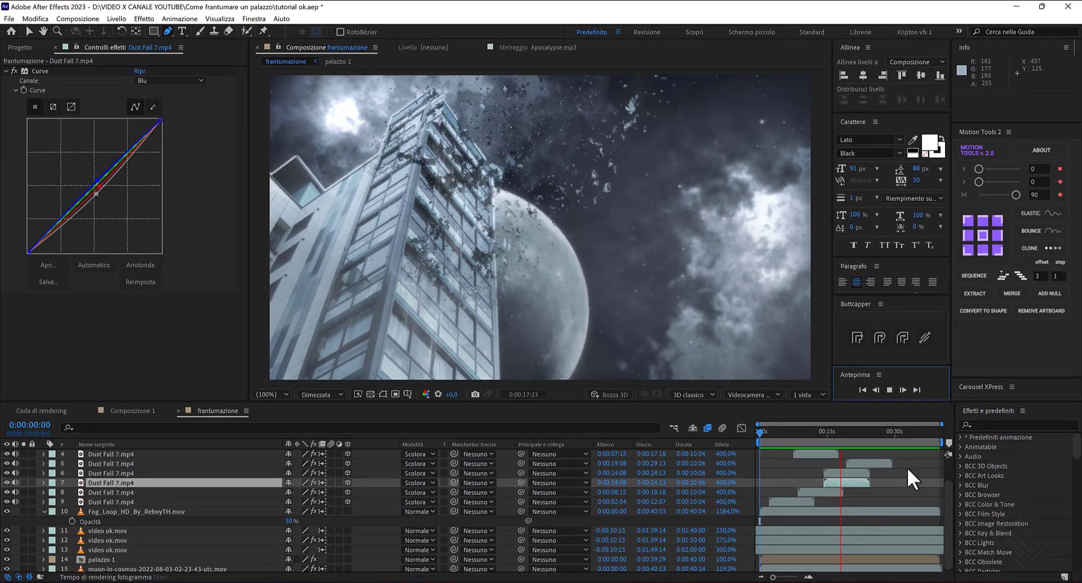
{"action": "left_click", "coordinate": [889, 389]}
{"action": "left_click_drag", "start_coordinate": [843, 431], "coordinate": [730, 435]}
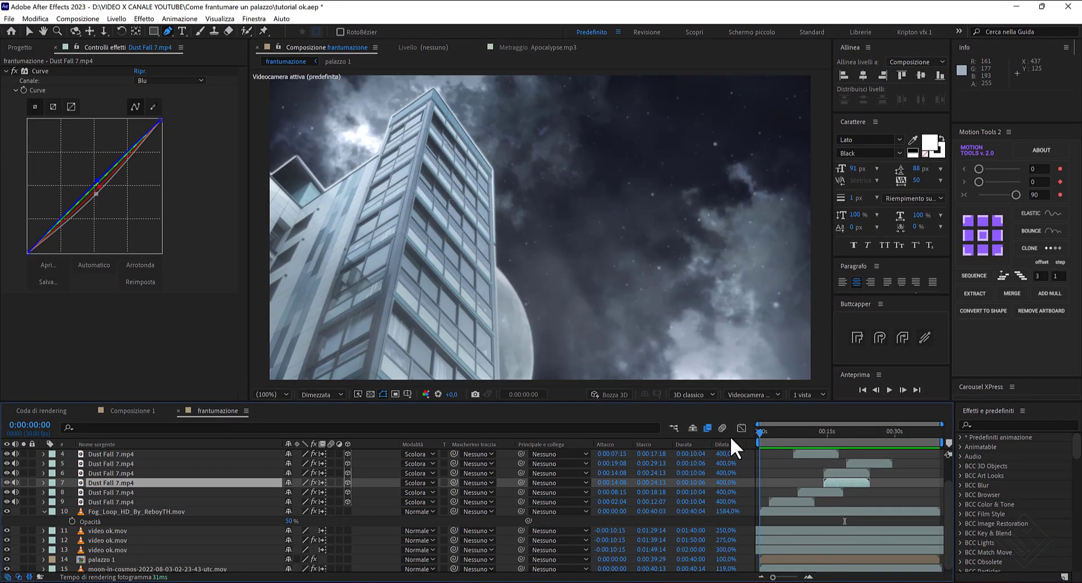
{"action": "left_click", "coordinate": [116, 18]}
Step: Add an adjustment layer with Quick Chromatic Aberration, Position set to 2.50
{"action": "mouse_move", "coordinate": [169, 29]}
{"action": "left_click", "coordinate": [342, 105]}
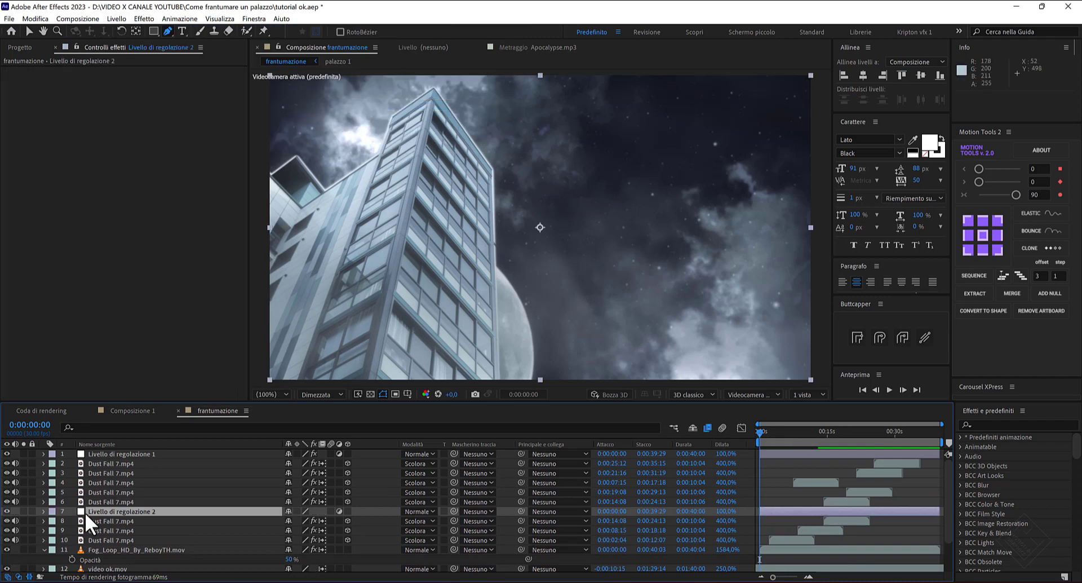
{"action": "key", "text": "ctrl+space"}
{"action": "type", "text": "quick"}
{"action": "key", "text": "Return"}
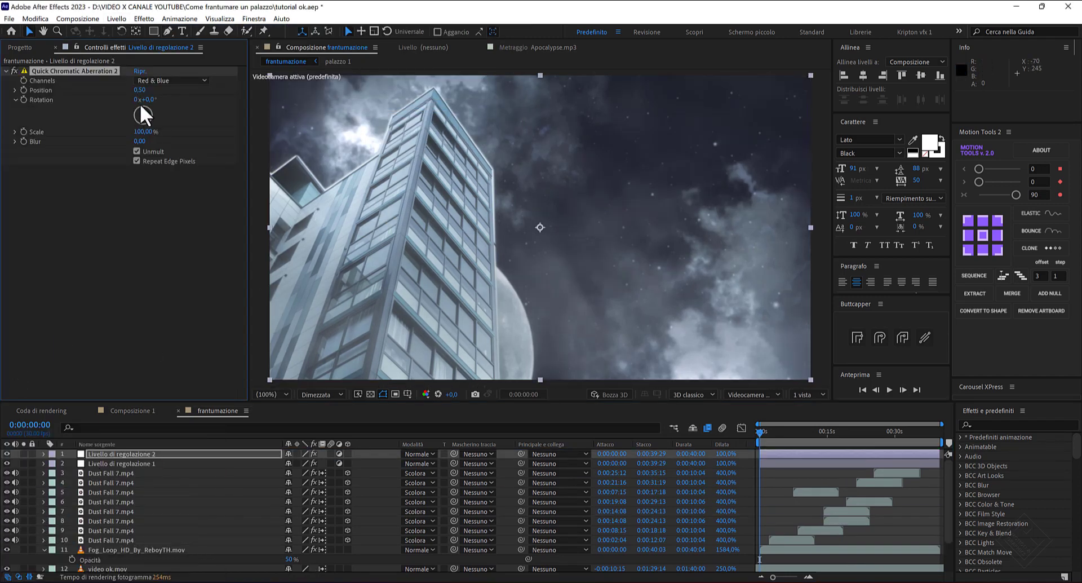
{"action": "left_click_drag", "start_coordinate": [139, 89], "coordinate": [307, 232]}
Step: Switch to the Ellipse tool from the shape tools
{"action": "left_click", "coordinate": [116, 453]}
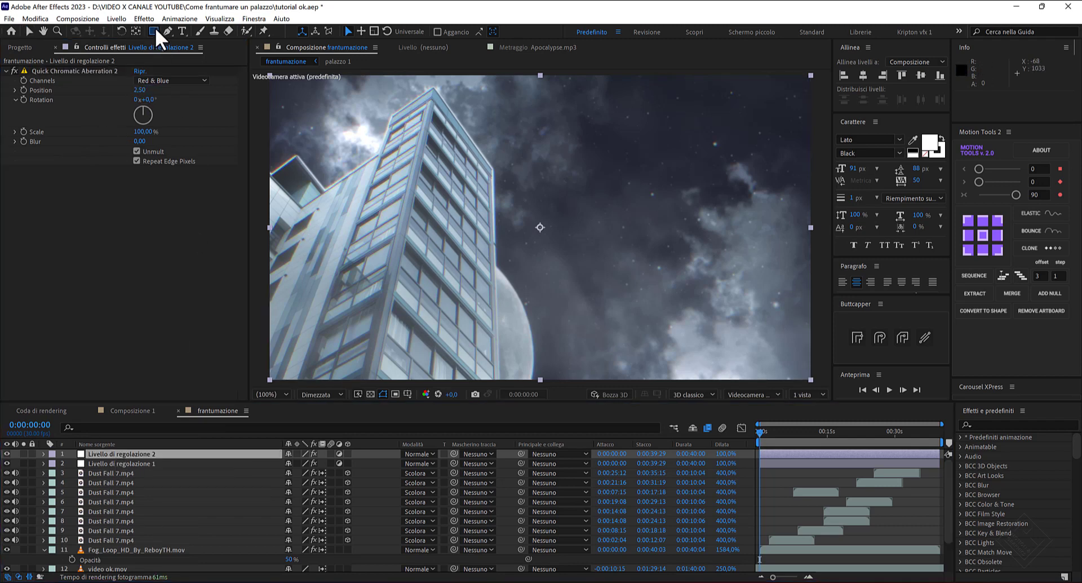
{"action": "left_click", "coordinate": [154, 31]}
{"action": "left_click", "coordinate": [203, 55]}
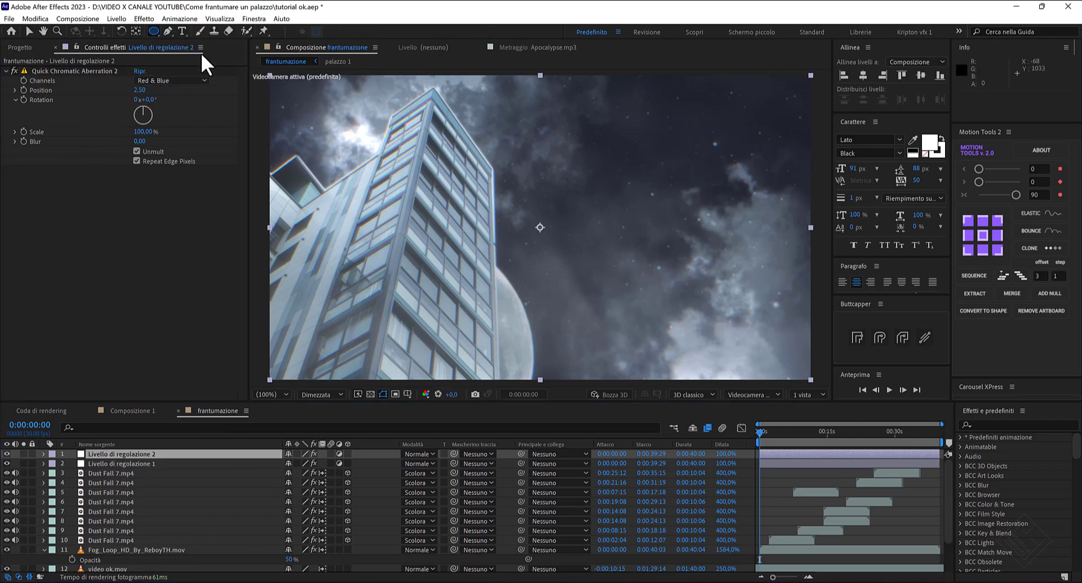
Step: Add an inverted ellipse mask to the adjustment layer with 200 px feather and -185 expansion
{"action": "double_click", "coordinate": [152, 29]}
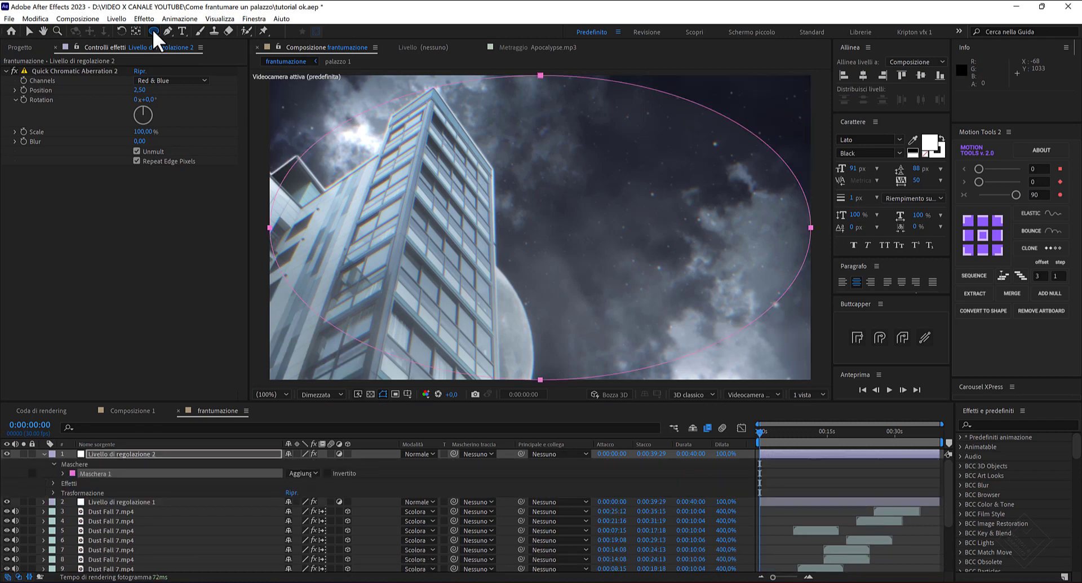
{"action": "key", "text": "v"}
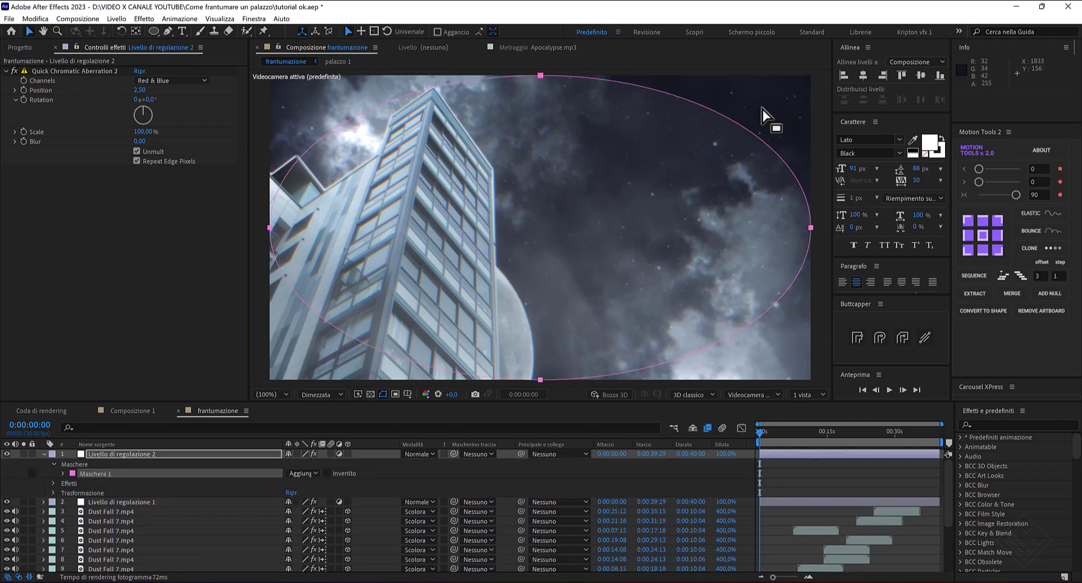
{"action": "left_click", "coordinate": [63, 473]}
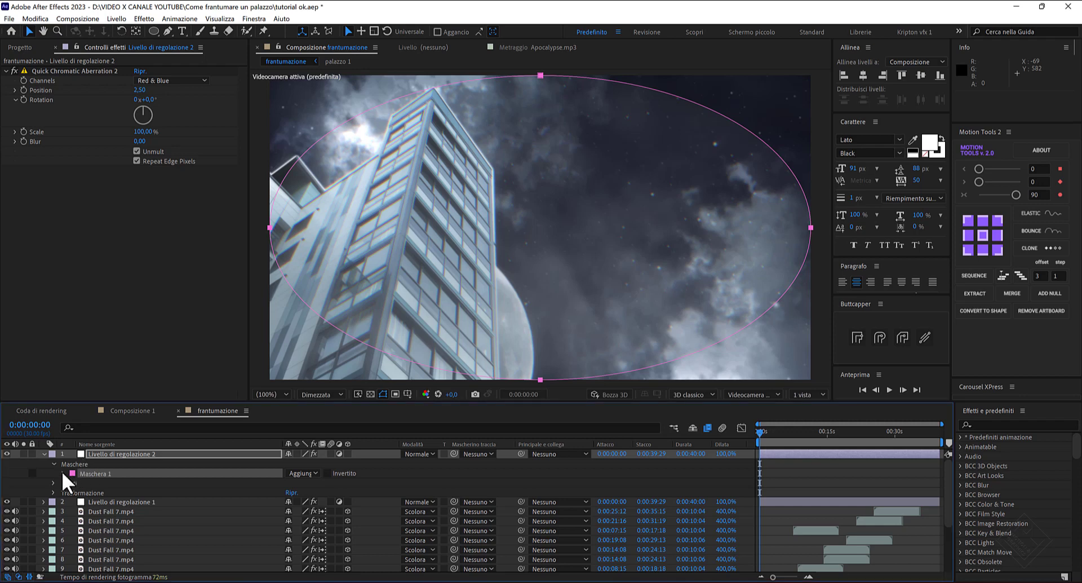
{"action": "left_click", "coordinate": [327, 473]}
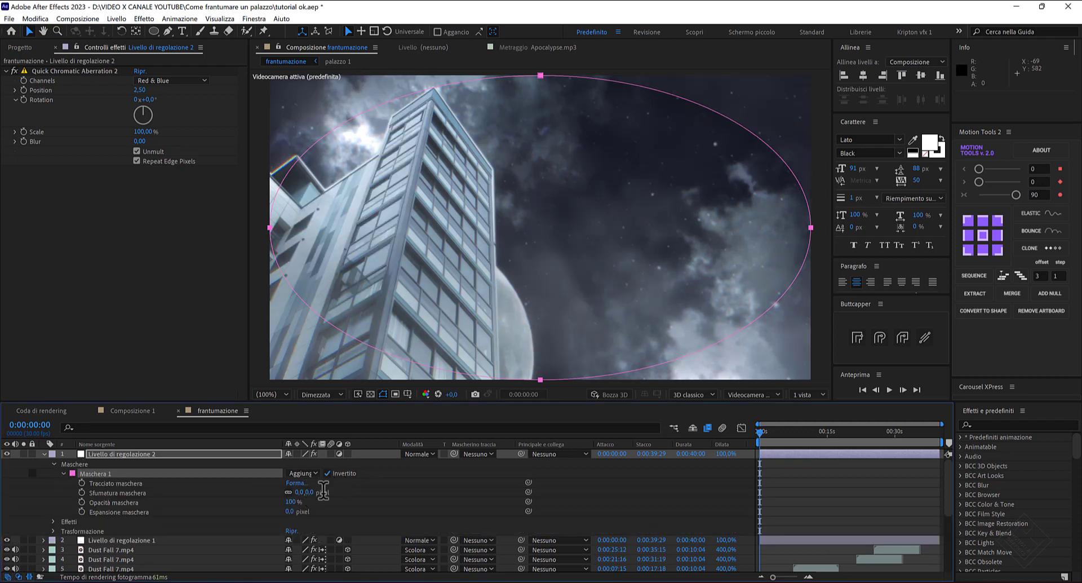
{"action": "type", "text": "200"}
{"action": "key", "text": "Tab"}
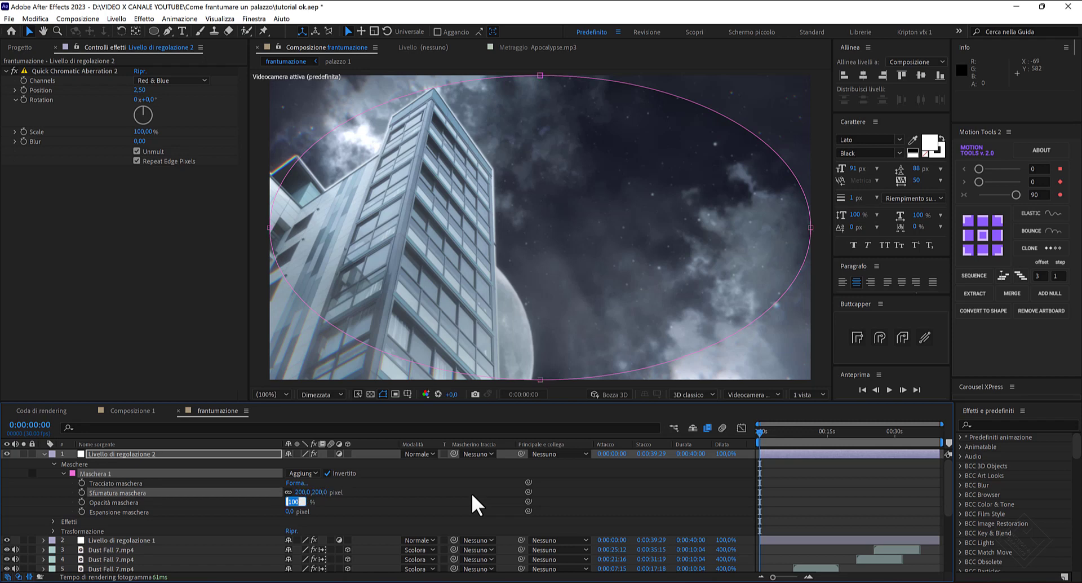
{"action": "key", "text": "Tab"}
{"action": "type", "text": "-185"}
{"action": "key", "text": "Return"}
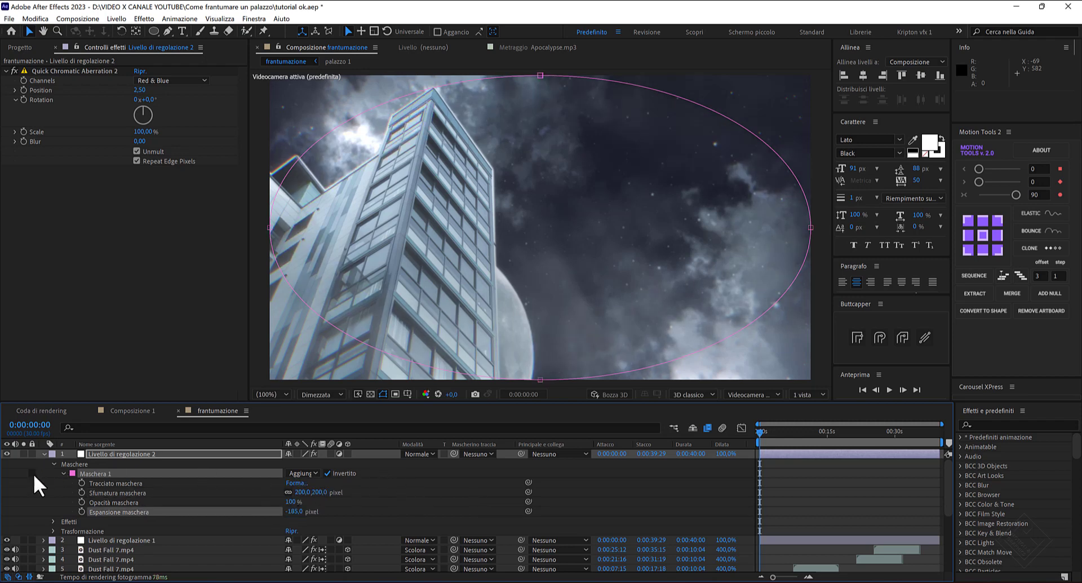
{"action": "left_click", "coordinate": [35, 488]}
Step: Toggle Quick Chromatic Aberration 2 off and on to compare, leaving it enabled
{"action": "left_click", "coordinate": [13, 70]}
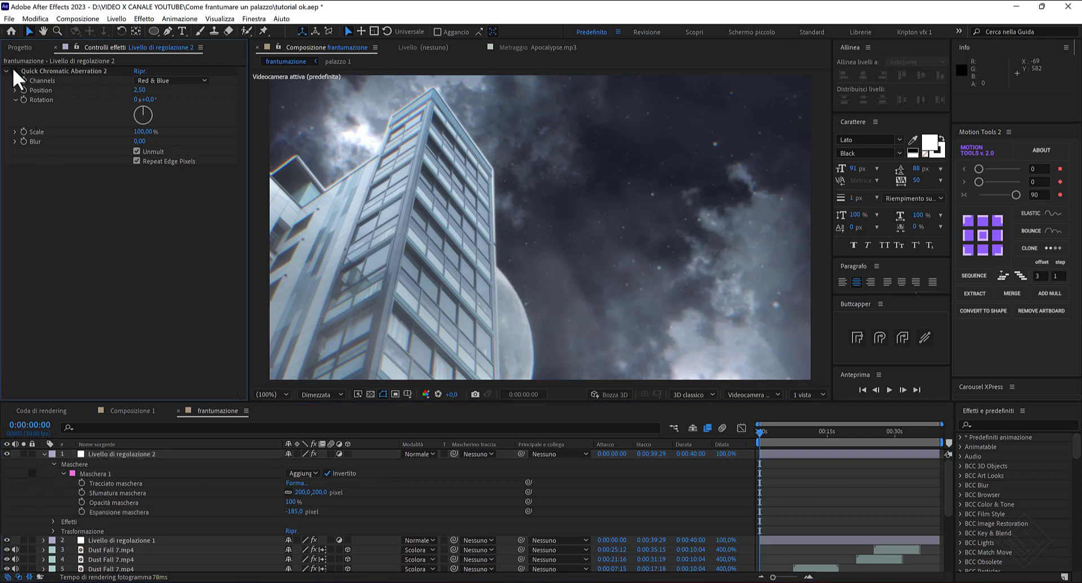
{"action": "left_click", "coordinate": [14, 70]}
{"action": "left_click", "coordinate": [14, 71]}
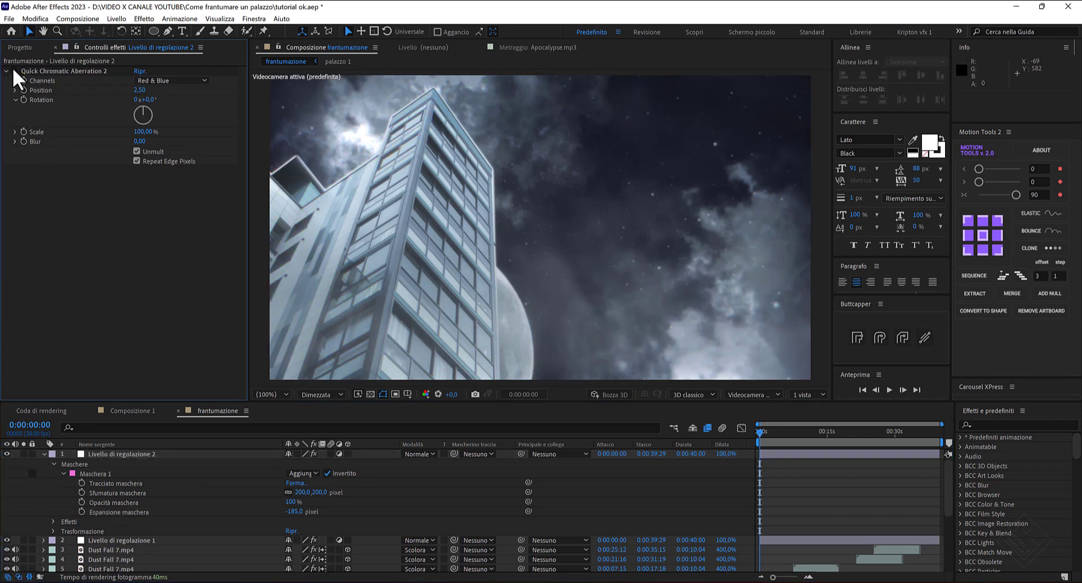
{"action": "left_click", "coordinate": [13, 70]}
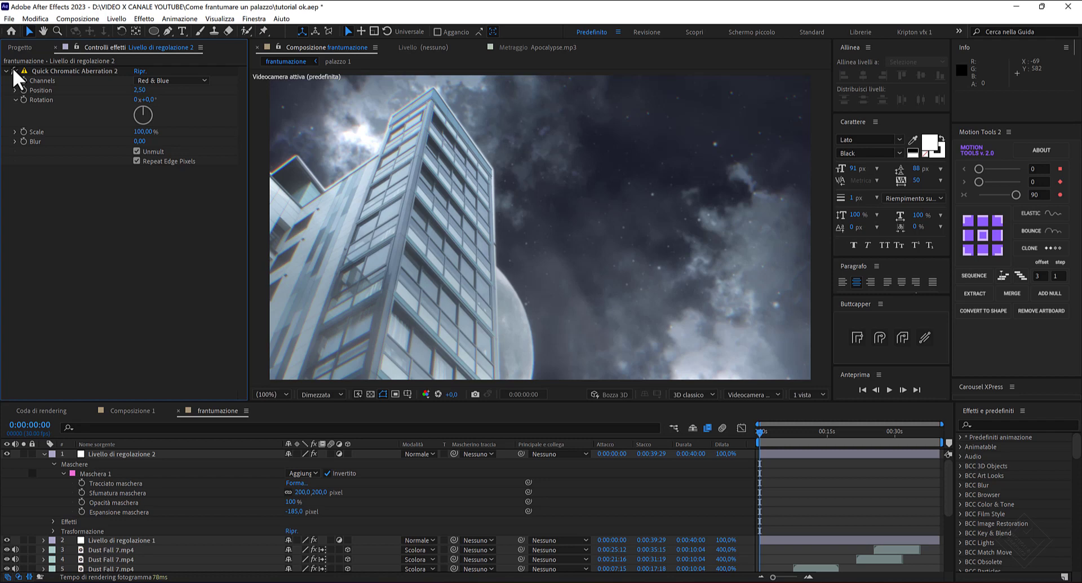
{"action": "left_click", "coordinate": [14, 71]}
{"action": "left_click", "coordinate": [14, 70]}
{"action": "left_click", "coordinate": [14, 71]}
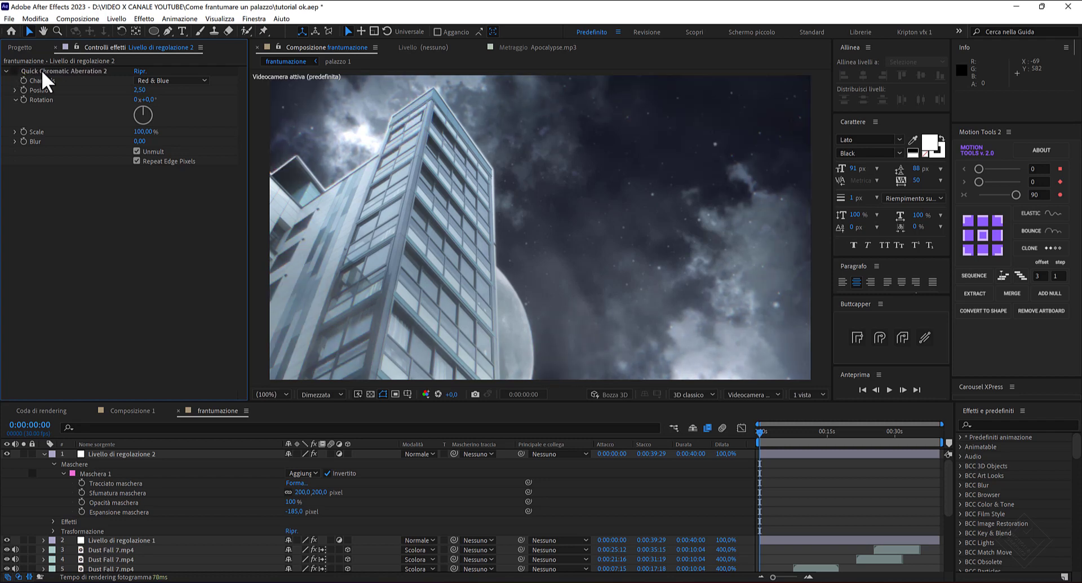
{"action": "left_click", "coordinate": [13, 71]}
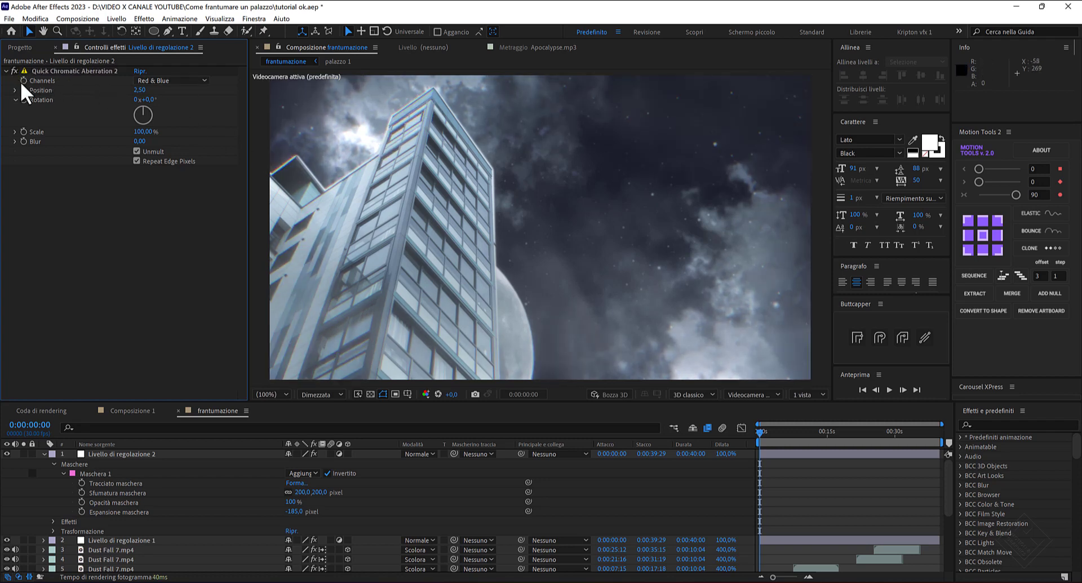
Step: Collapse the mask properties and select layers 5 through 16
{"action": "left_click", "coordinate": [43, 454]}
{"action": "left_click", "coordinate": [103, 450]}
{"action": "scroll", "coordinate": [128, 504], "scroll_direction": "down", "scroll_amount": 2}
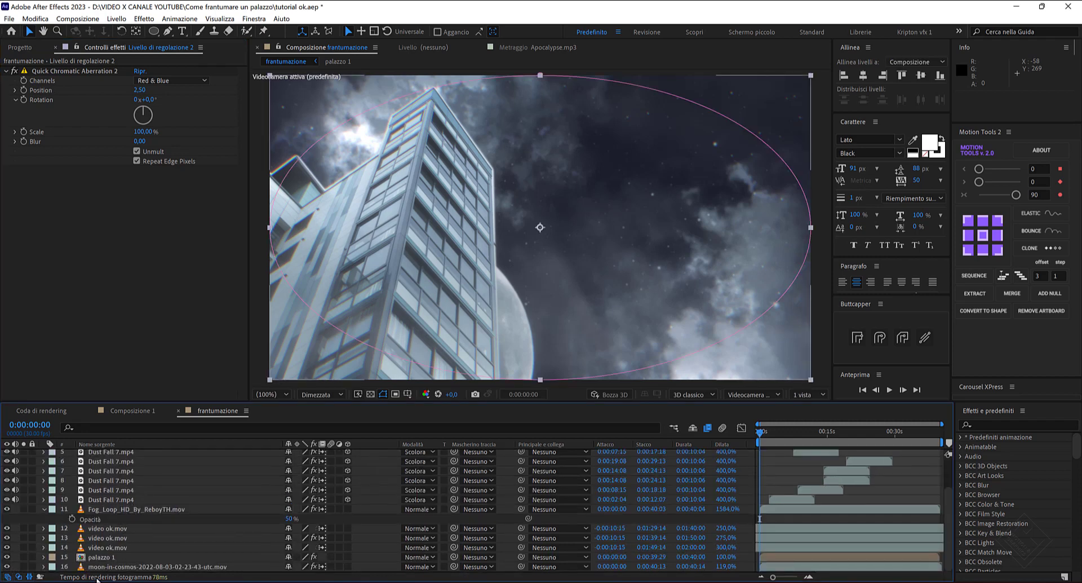
{"action": "left_click", "coordinate": [103, 566], "text": "shift"}
Step: Precompose layers 5–16 into a composition named 'finale' and make that layer 3D
{"action": "right_click", "coordinate": [106, 571]}
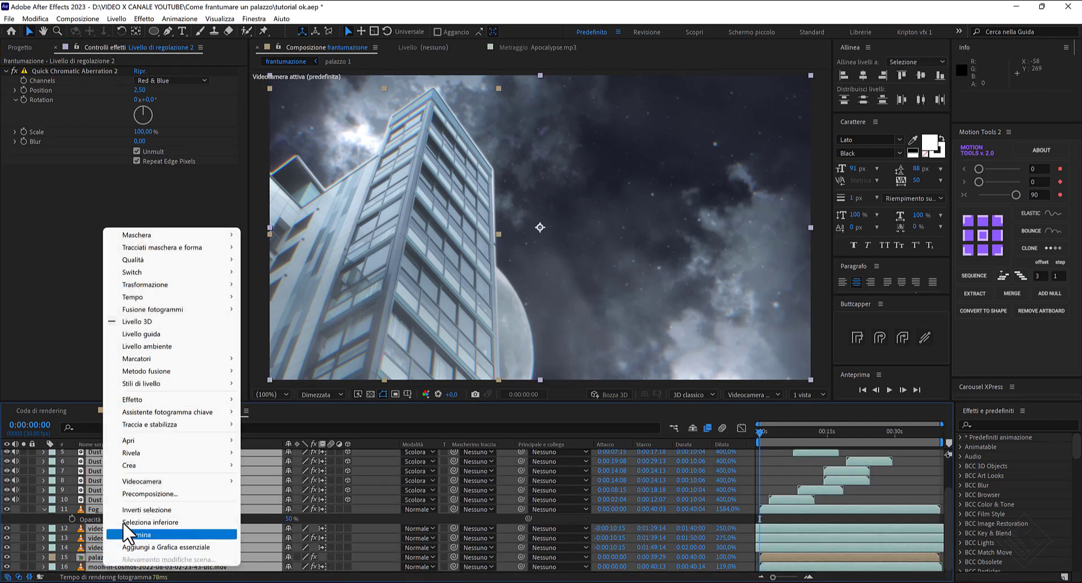
{"action": "left_click", "coordinate": [140, 492]}
{"action": "type", "text": "final"}
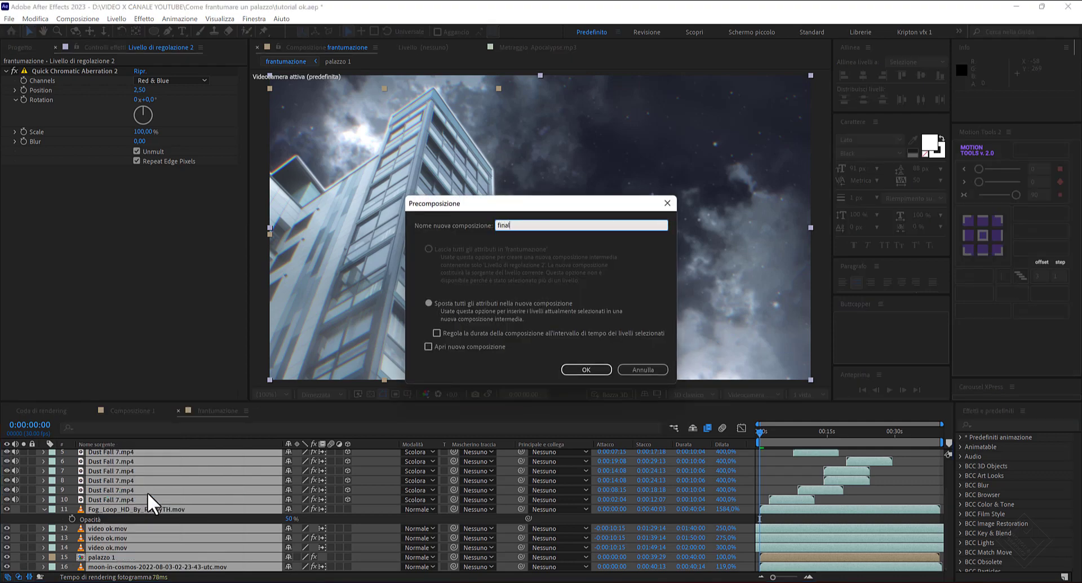
{"action": "type", "text": "e"}
{"action": "key", "text": "Return"}
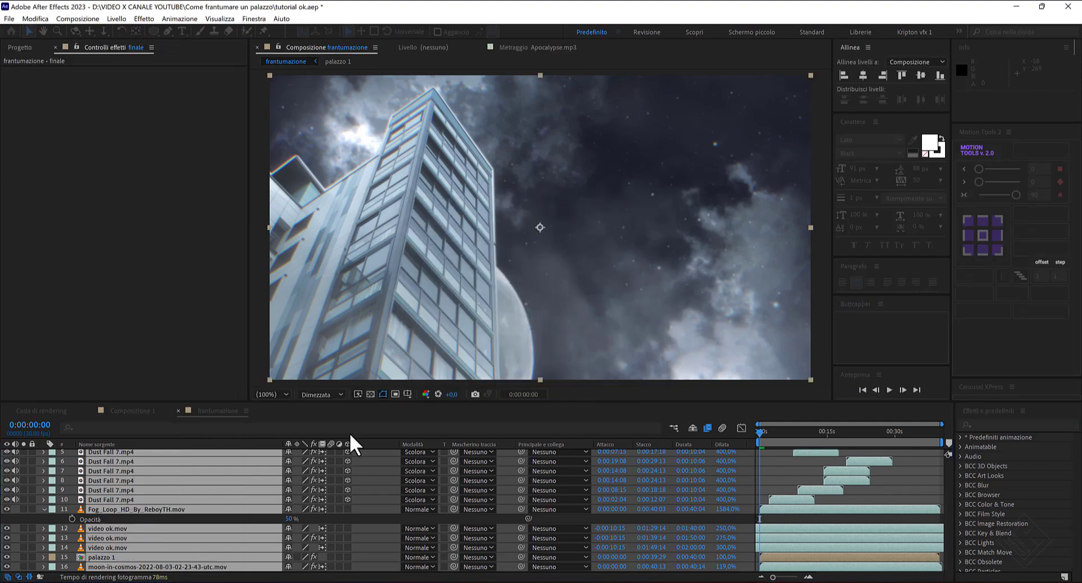
{"action": "left_click", "coordinate": [346, 455]}
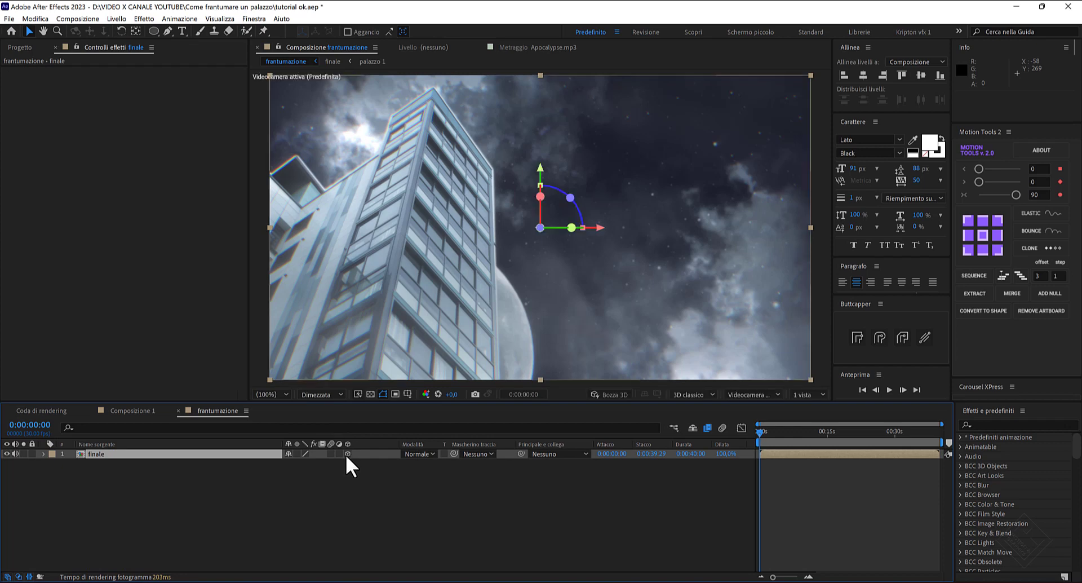
{"action": "right_click", "coordinate": [249, 511]}
Step: Add a camera, Videocamera 1, with default settings
{"action": "mouse_move", "coordinate": [380, 379]}
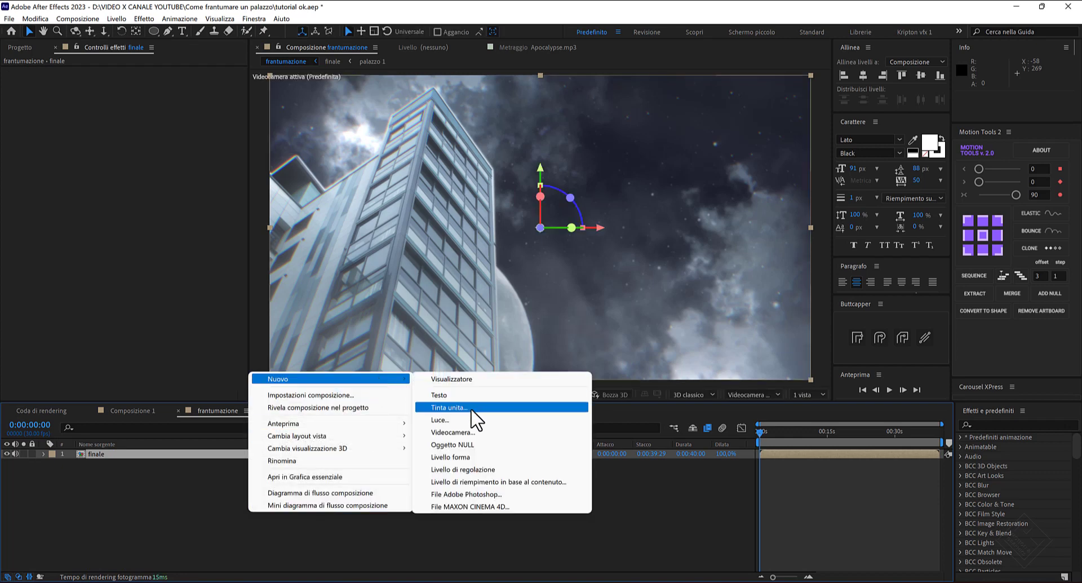
{"action": "left_click", "coordinate": [462, 432]}
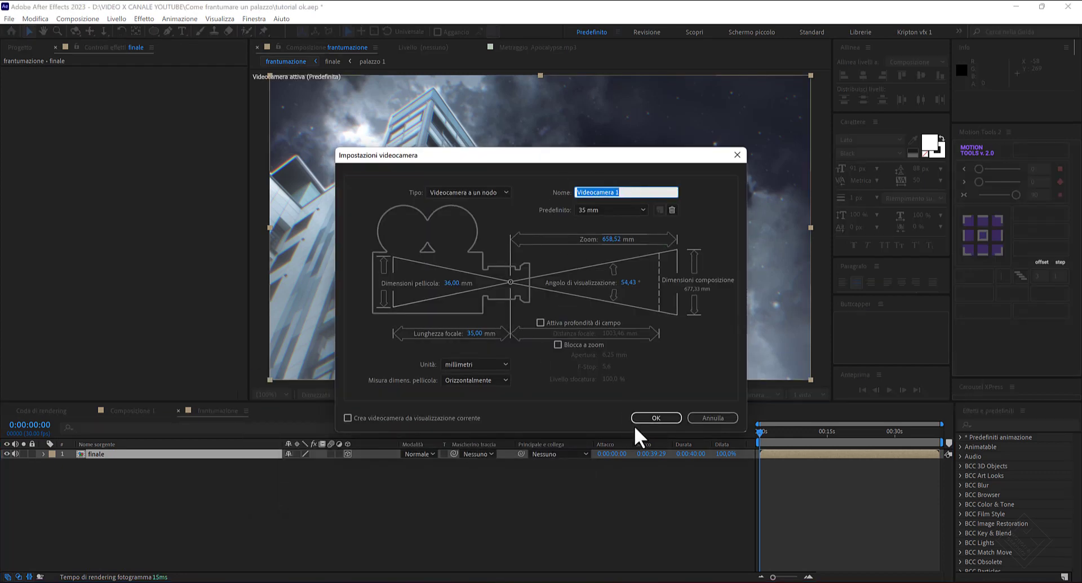
{"action": "left_click", "coordinate": [647, 421]}
Step: Add a null object and rename it 'controller camera'
{"action": "right_click", "coordinate": [274, 517]}
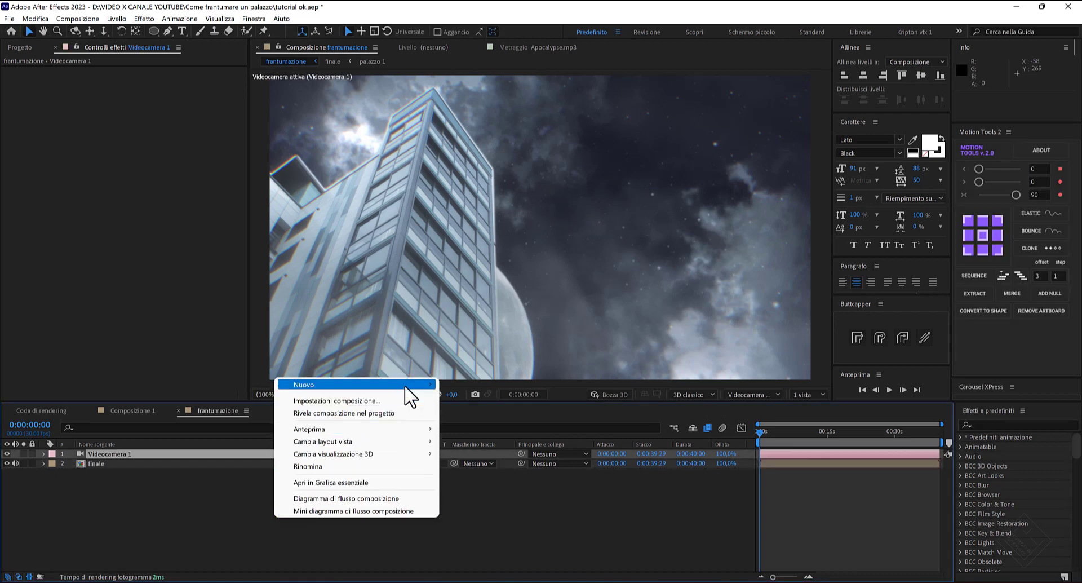
{"action": "mouse_move", "coordinate": [410, 394]}
{"action": "left_click", "coordinate": [458, 445]}
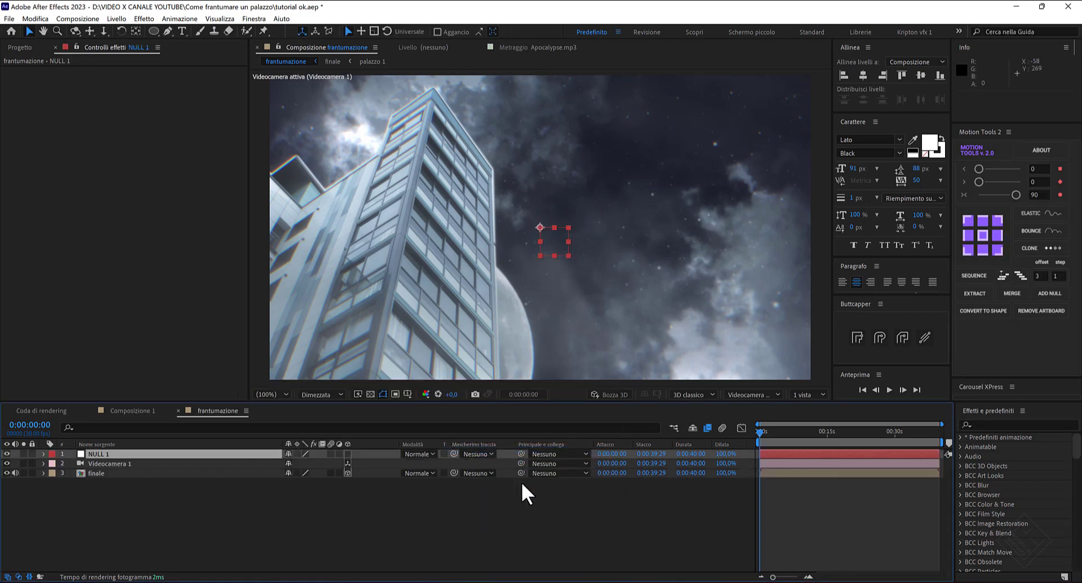
{"action": "key", "text": "Return"}
{"action": "type", "text": "controller camera"}
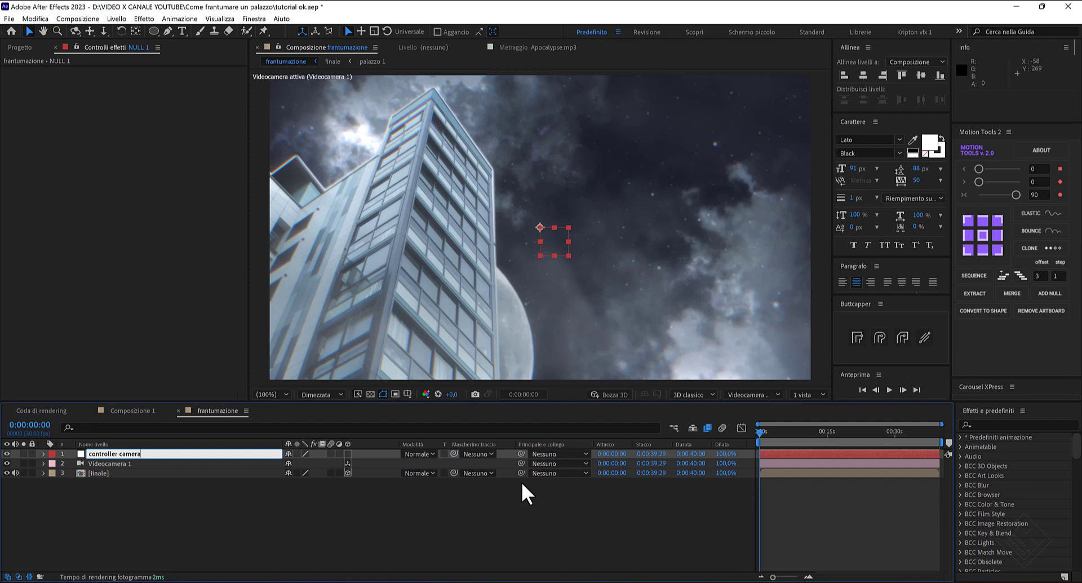
{"action": "key", "text": "Return"}
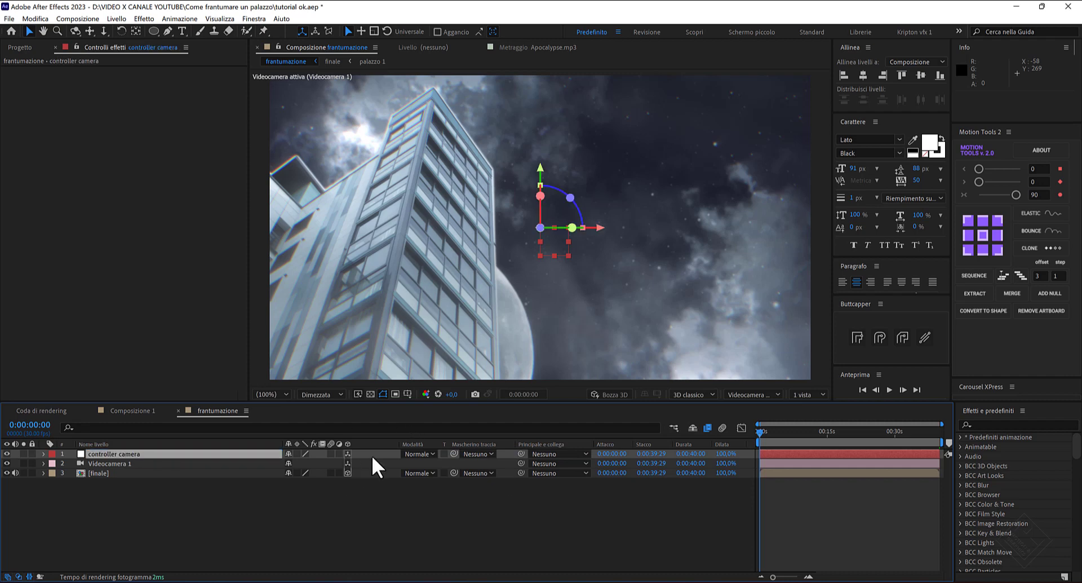
Step: Parent Videocamera 1 to controller camera and keyframe the null's Position at 0:00:39:29
{"action": "left_click_drag", "start_coordinate": [225, 463], "coordinate": [120, 451]}
{"action": "left_click_drag", "start_coordinate": [761, 432], "coordinate": [941, 451]}
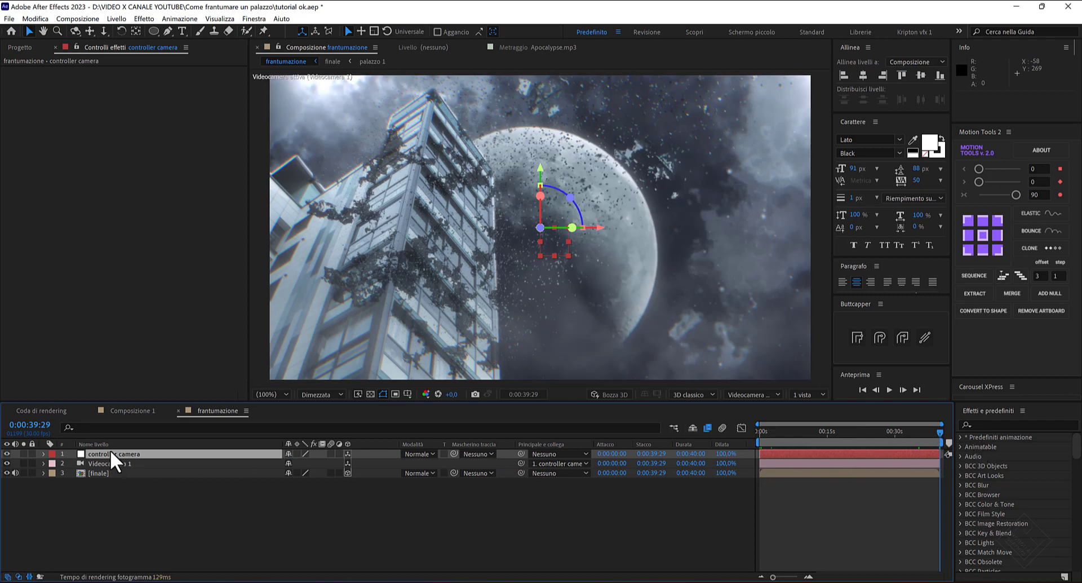
{"action": "key", "text": "p"}
{"action": "left_click", "coordinate": [72, 463]}
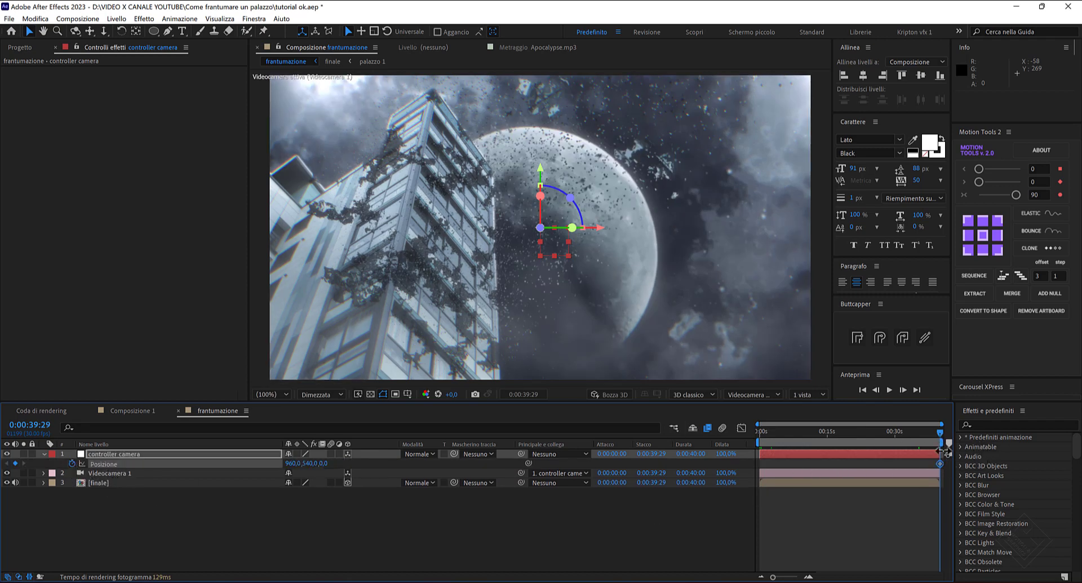
Step: Set controller camera's starting Z position to 105 and apply easy ease to both keyframes
{"action": "key", "text": "Home"}
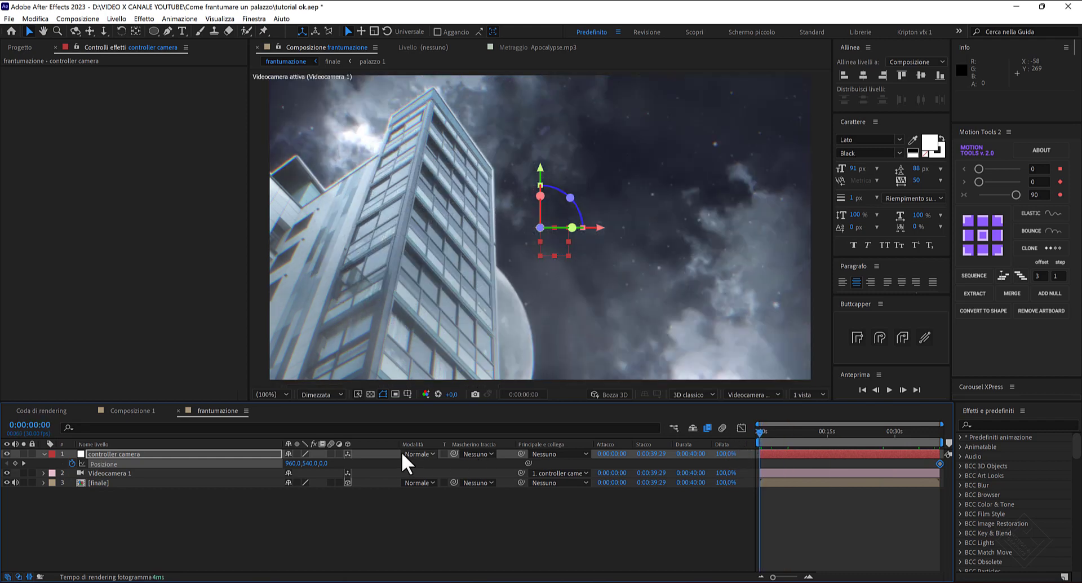
{"action": "left_click_drag", "start_coordinate": [329, 464], "coordinate": [377, 460]}
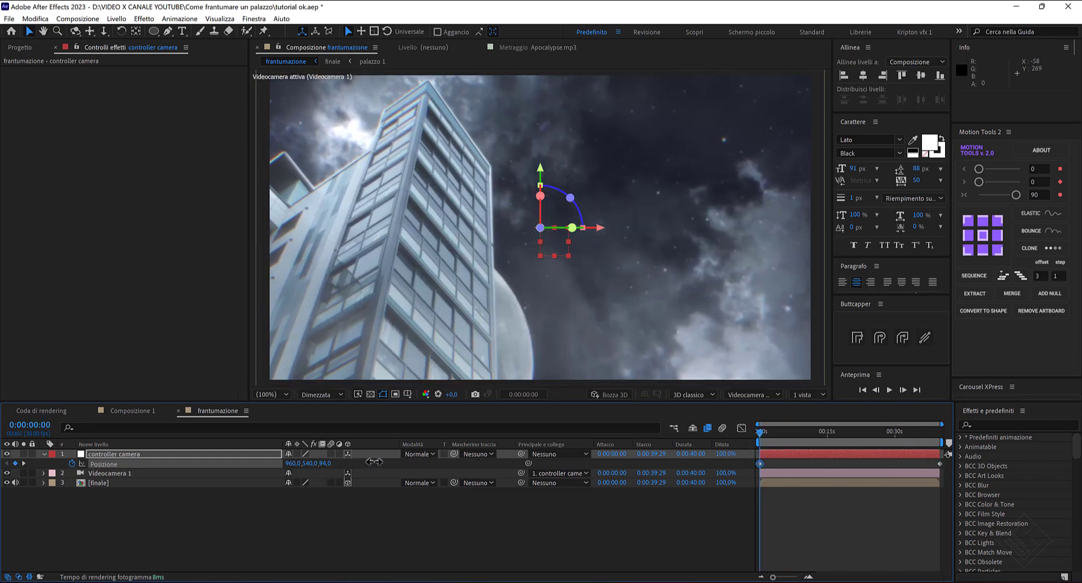
{"action": "right_click", "coordinate": [939, 463]}
{"action": "mouse_move", "coordinate": [941, 455]}
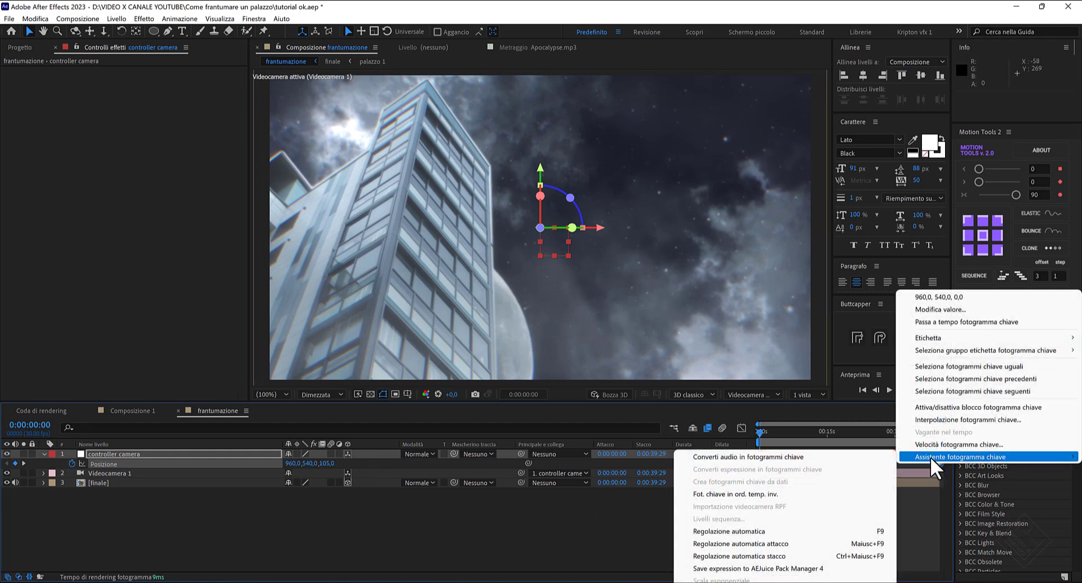
{"action": "left_click", "coordinate": [739, 531]}
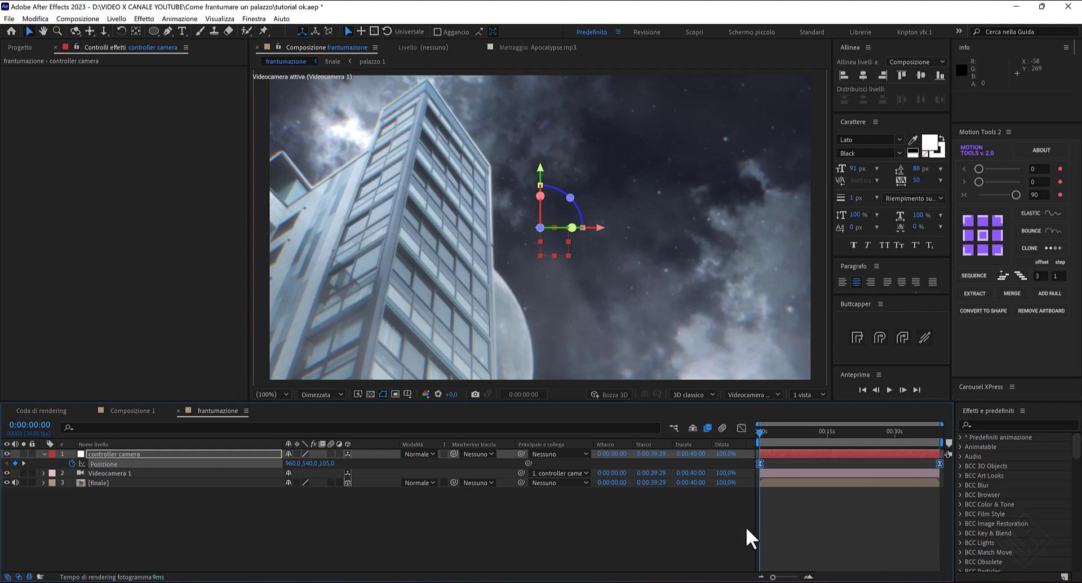